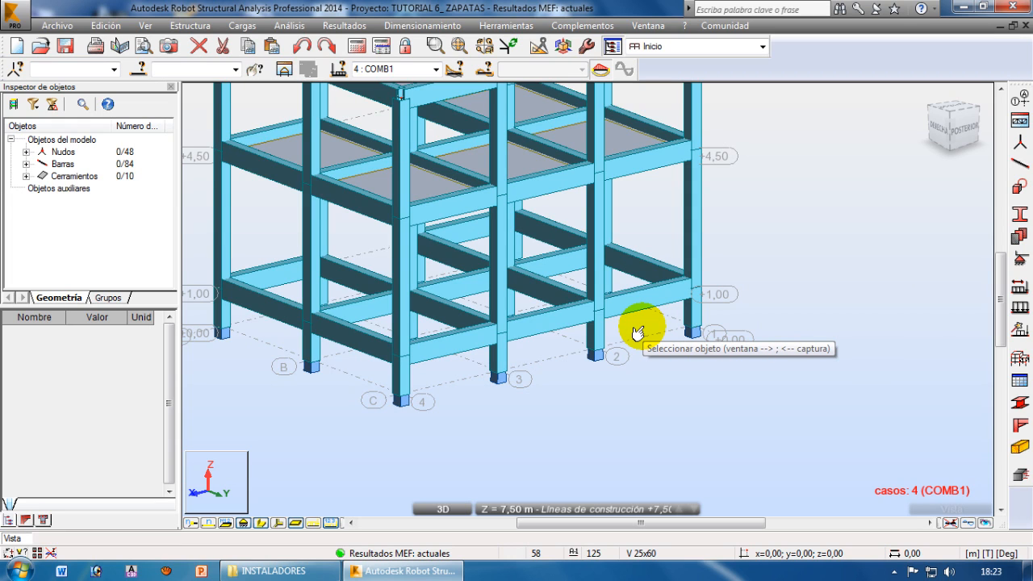
Turn off the section shape display (Croquis de perfiles) so the bars are drawn as lines down to the base supports
{"action": "middle_click_drag", "start_coordinate": [638, 359], "coordinate": [664, 415]}
{"action": "scroll", "coordinate": [671, 460], "scroll_direction": "down", "scroll_amount": 1}
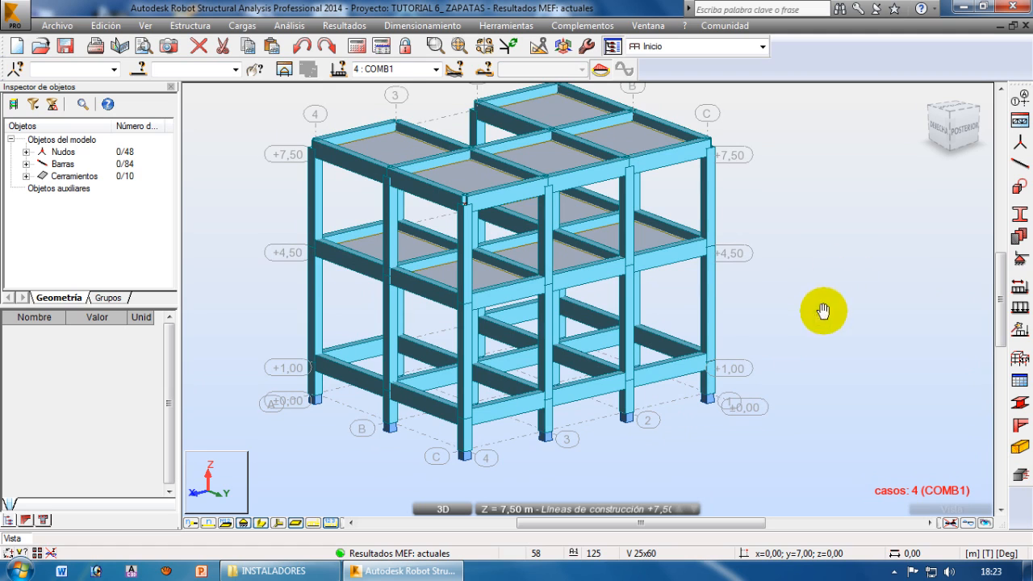
{"action": "middle_click_drag", "start_coordinate": [812, 306], "coordinate": [793, 285]}
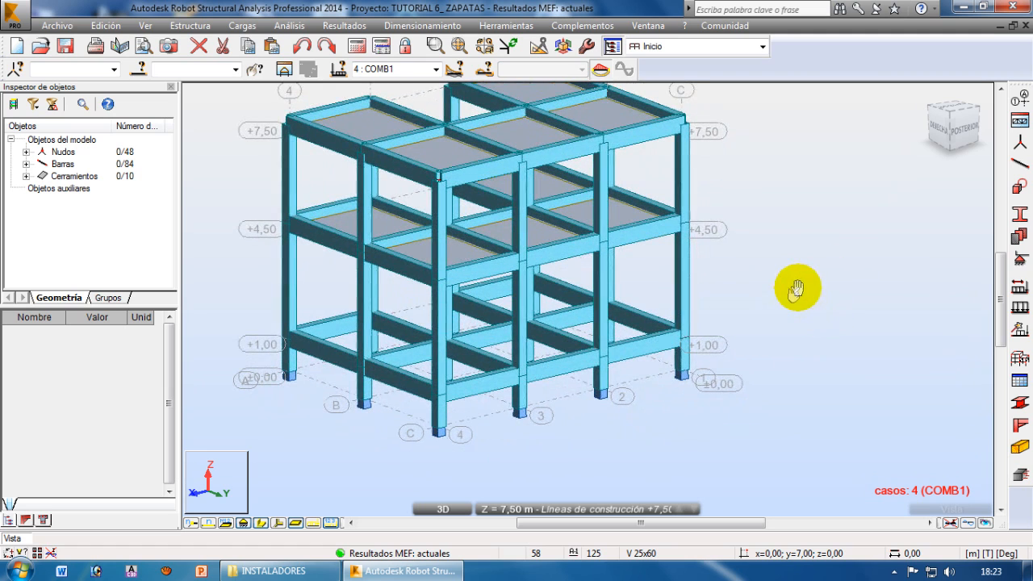
{"action": "left_click", "coordinate": [260, 524]}
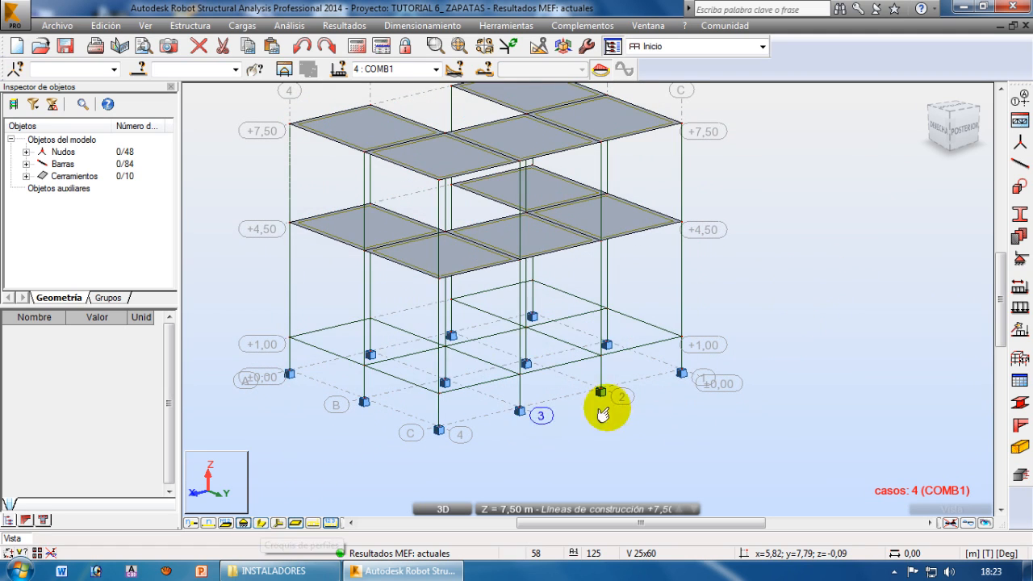
{"action": "middle_click_drag", "start_coordinate": [707, 417], "coordinate": [648, 362]}
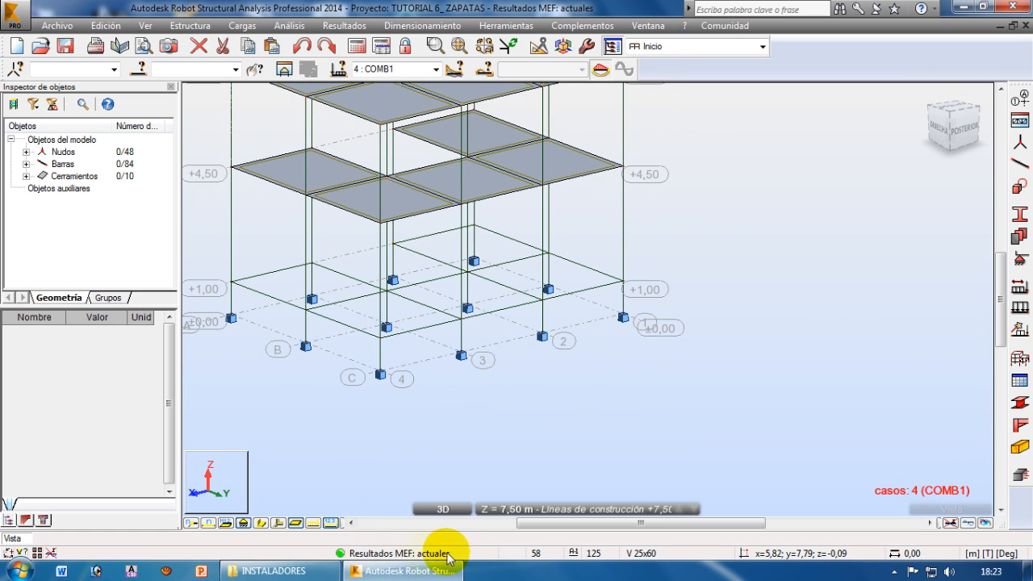
Select the support node at gridlines C and 2 and import it into the provided reinforcement of RC elements
{"action": "scroll", "coordinate": [560, 364], "scroll_direction": "up", "scroll_amount": 4}
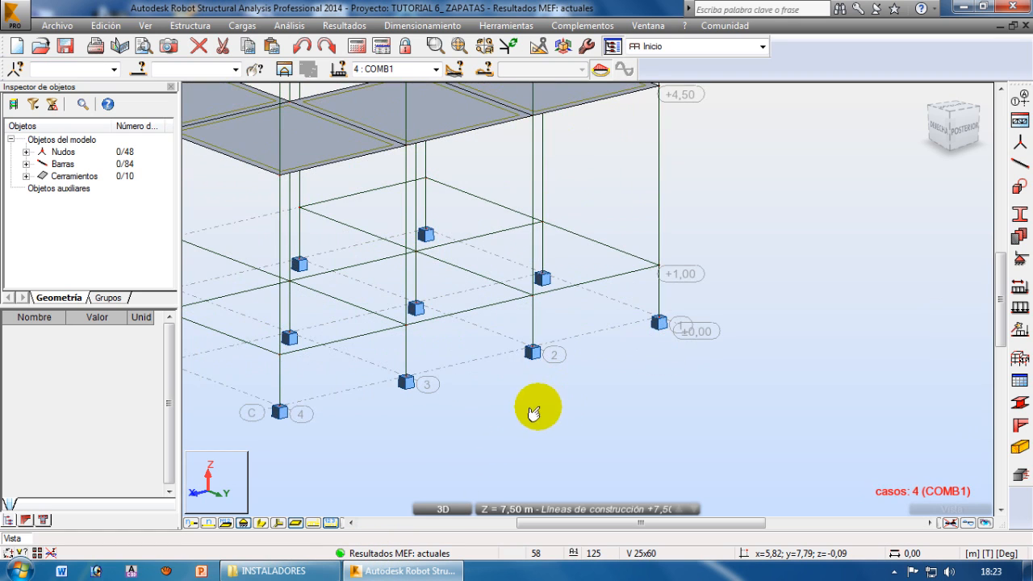
{"action": "left_click", "coordinate": [517, 340]}
{"action": "left_click_drag", "start_coordinate": [517, 340], "coordinate": [581, 388]}
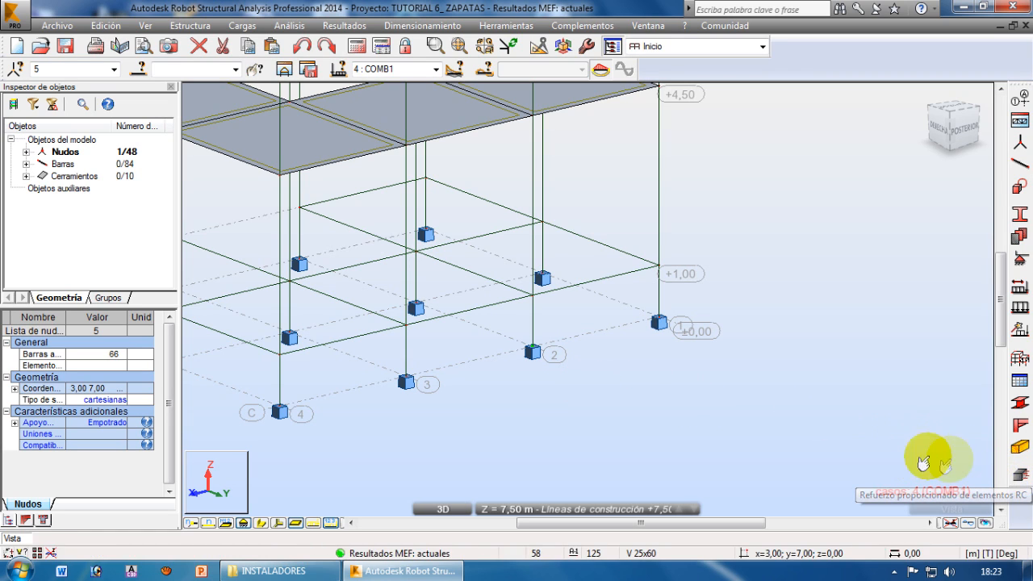
{"action": "left_click", "coordinate": [1019, 476]}
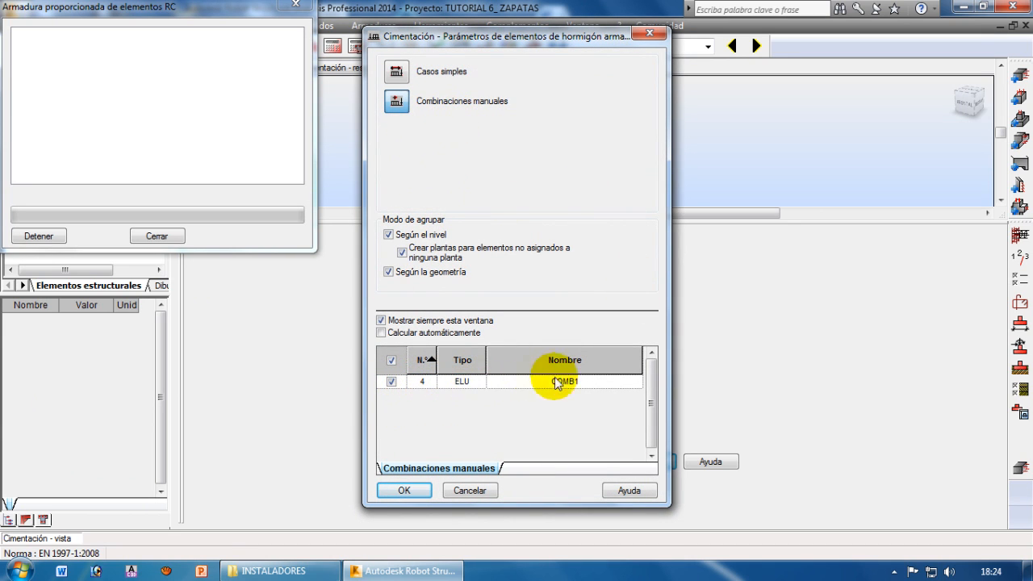
Compare the simple load cases, choose manual combinations with COMB1, and accept the foundation parameters
{"action": "left_click", "coordinate": [399, 79]}
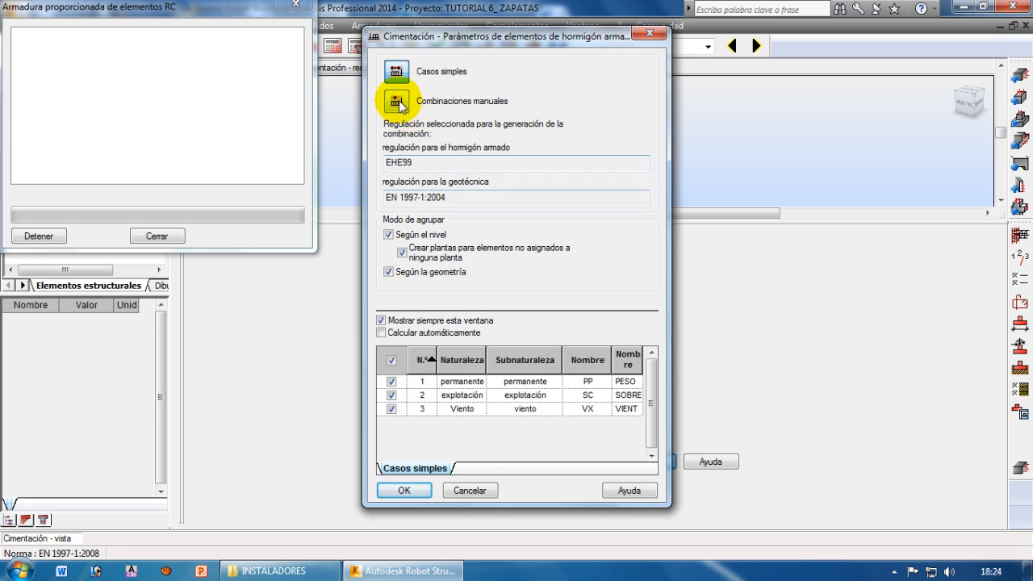
{"action": "left_click", "coordinate": [398, 101]}
{"action": "left_click", "coordinate": [404, 490]}
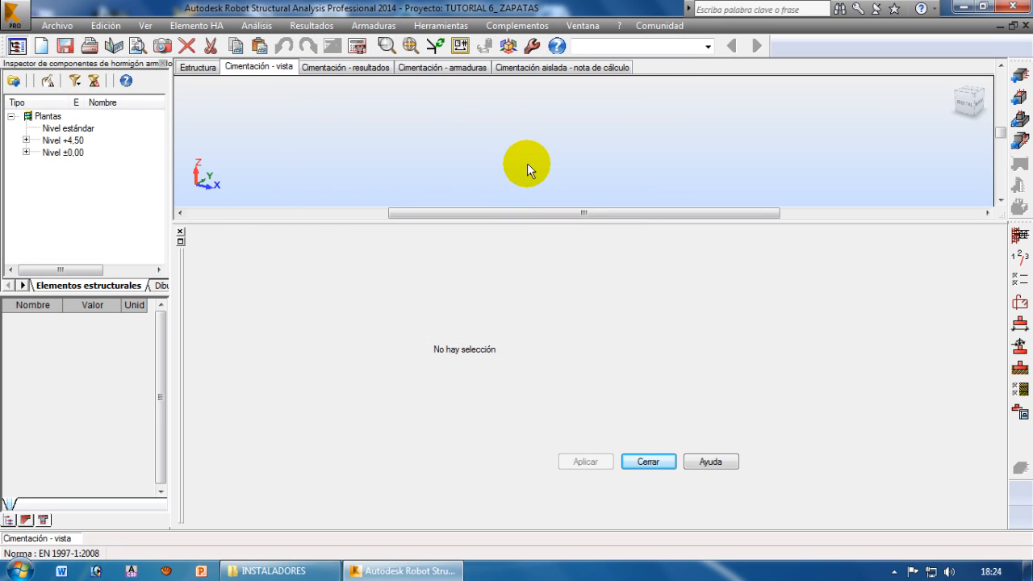
Close the empty dimension pane and open Cimentación5 under Nivel ±0,00, fitted in the foundation view
{"action": "left_click", "coordinate": [179, 231]}
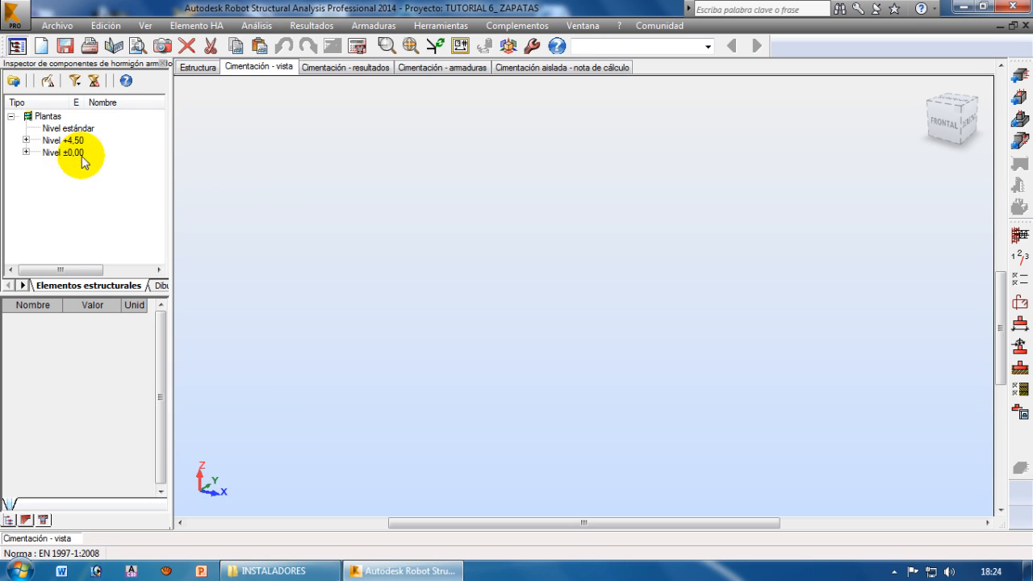
{"action": "left_click", "coordinate": [25, 153]}
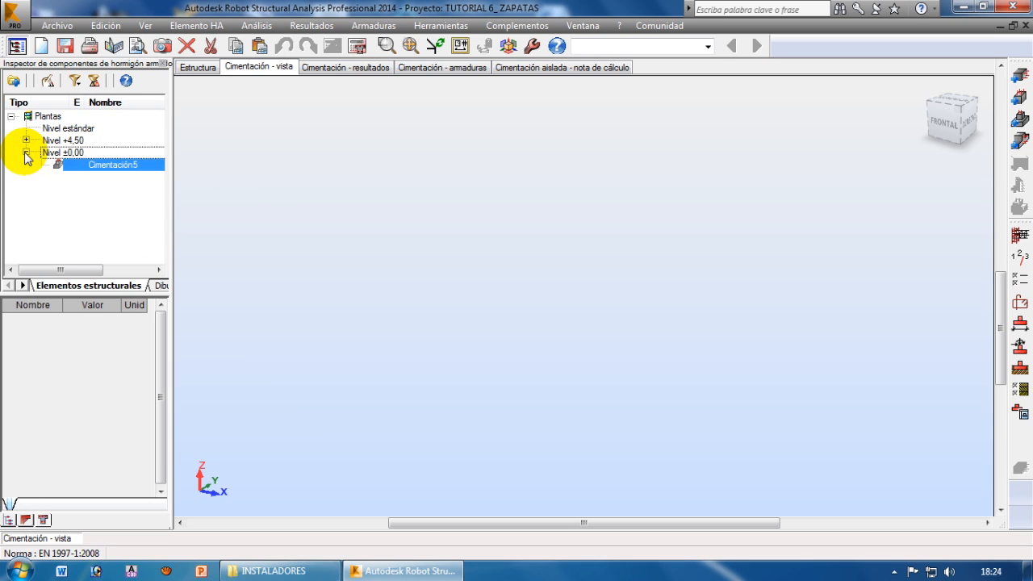
{"action": "double_click", "coordinate": [90, 166]}
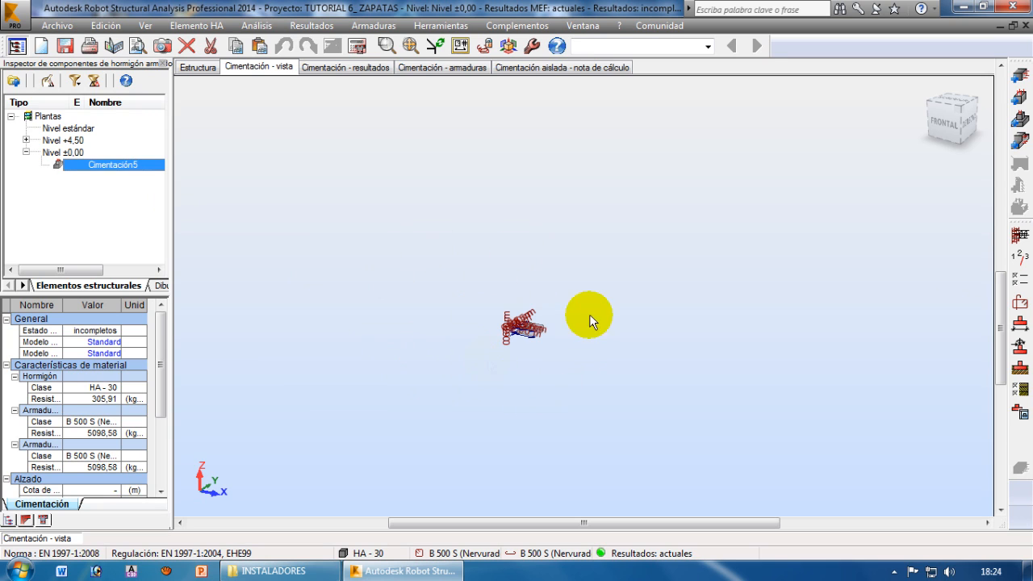
{"action": "left_click", "coordinate": [411, 46]}
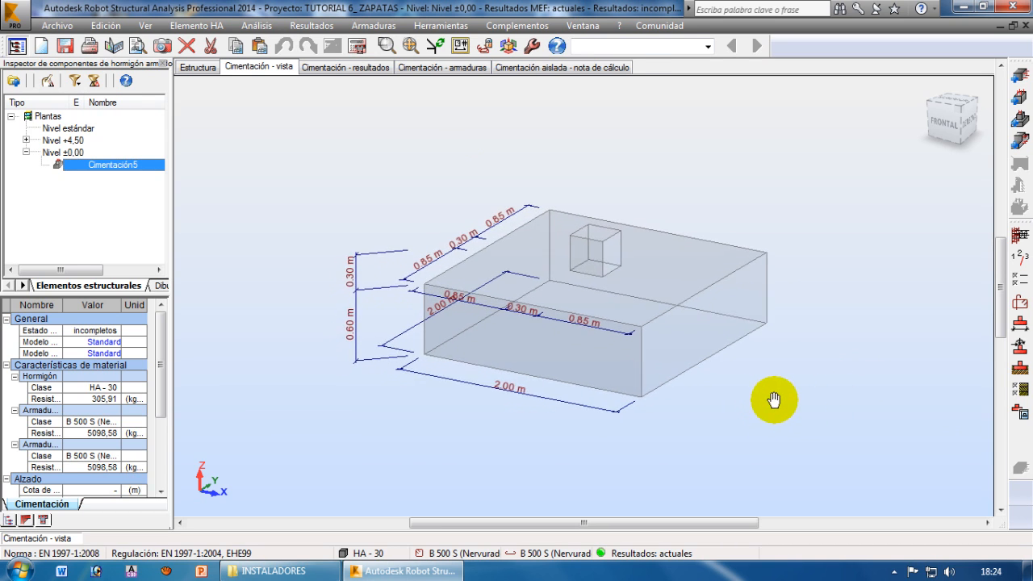
{"action": "mouse_move", "coordinate": [781, 401]}
{"action": "middle_mouse_down"}
{"action": "mouse_move", "coordinate": [777, 325]}
{"action": "mouse_move", "coordinate": [771, 391]}
{"action": "middle_mouse_up"}
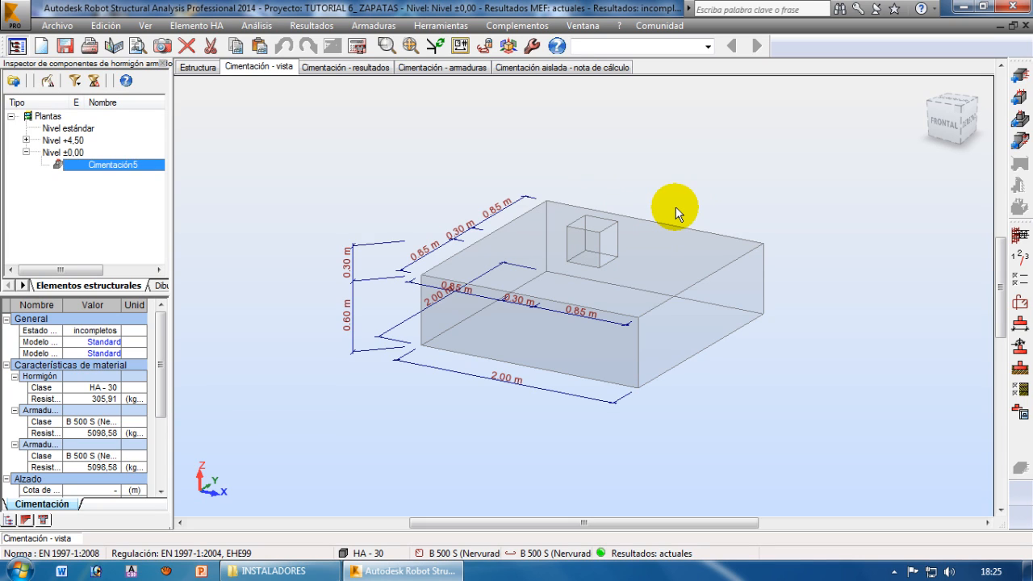
Open the footing's dimension definition and enlarge the 3D view to show the whole footing above it
{"action": "left_click", "coordinate": [1020, 327]}
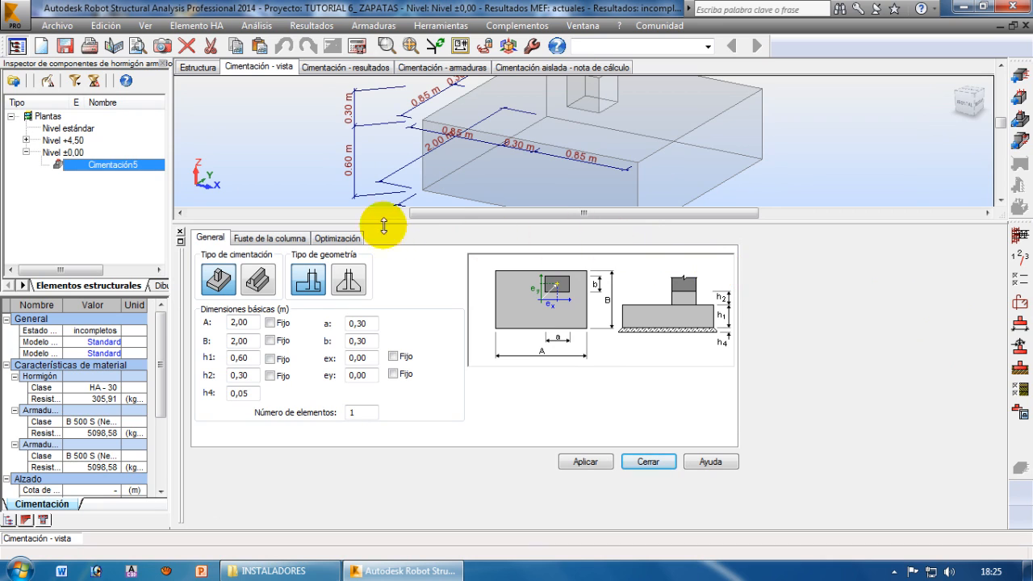
{"action": "left_click_drag", "start_coordinate": [388, 222], "coordinate": [384, 285]}
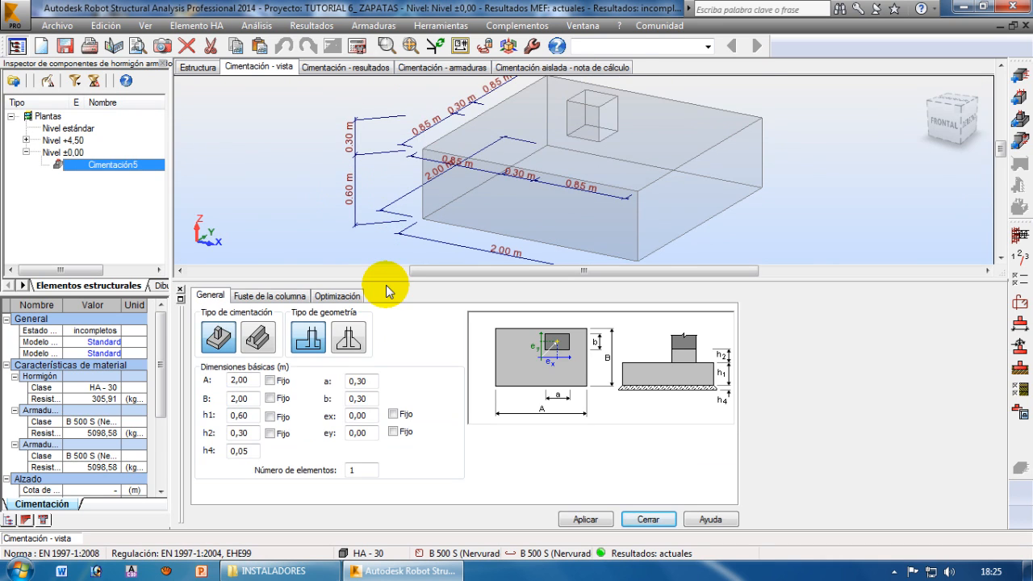
{"action": "scroll", "coordinate": [611, 177], "scroll_direction": "down", "scroll_amount": 3}
{"action": "middle_click_drag", "start_coordinate": [577, 165], "coordinate": [583, 184]}
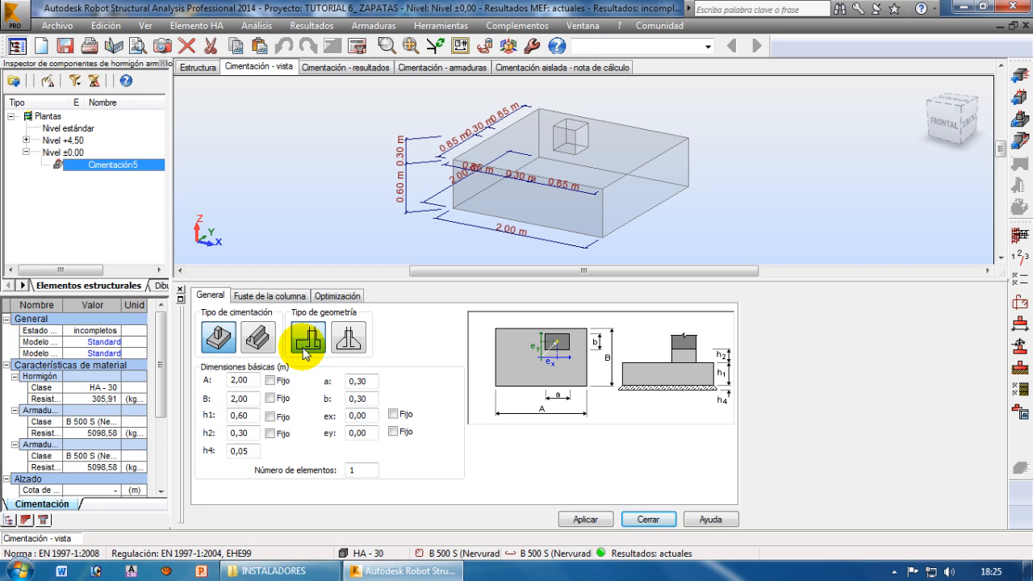
{"action": "left_click", "coordinate": [239, 380]}
{"action": "left_click", "coordinate": [214, 399]}
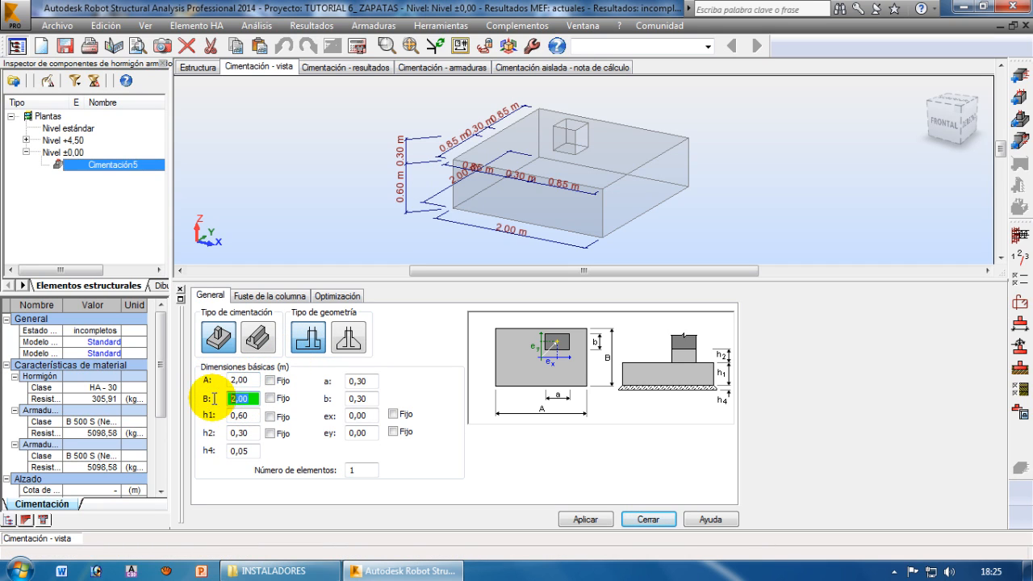
{"action": "left_click", "coordinate": [252, 379]}
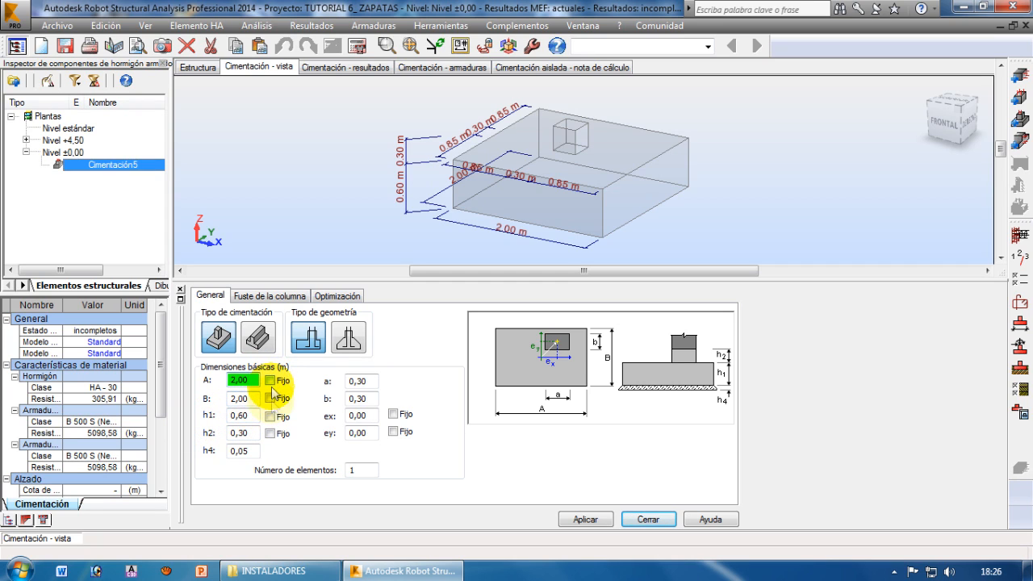
{"action": "left_click", "coordinate": [239, 398]}
{"action": "left_click", "coordinate": [239, 380]}
{"action": "left_click", "coordinate": [239, 397]}
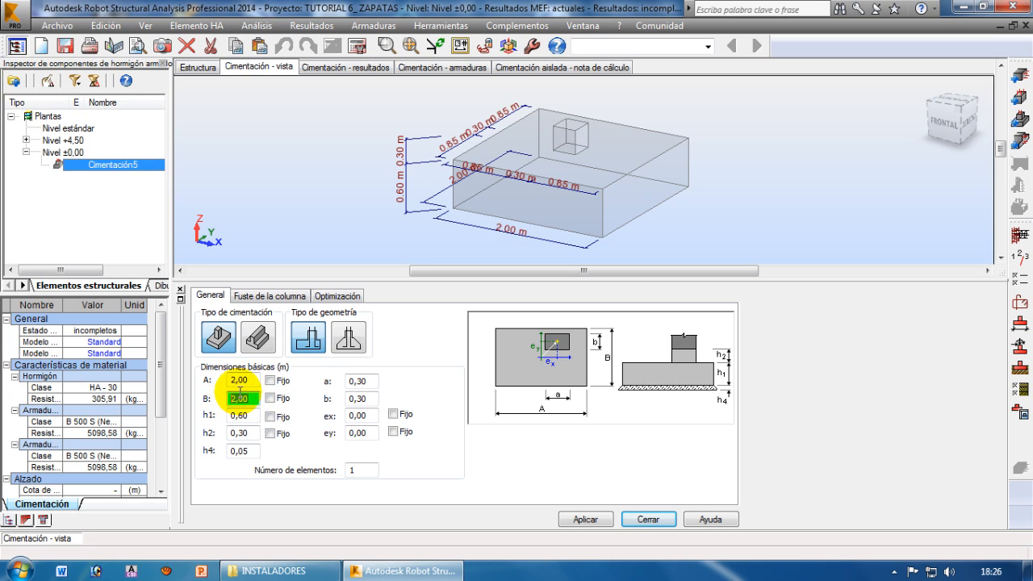
{"action": "left_click", "coordinate": [247, 380]}
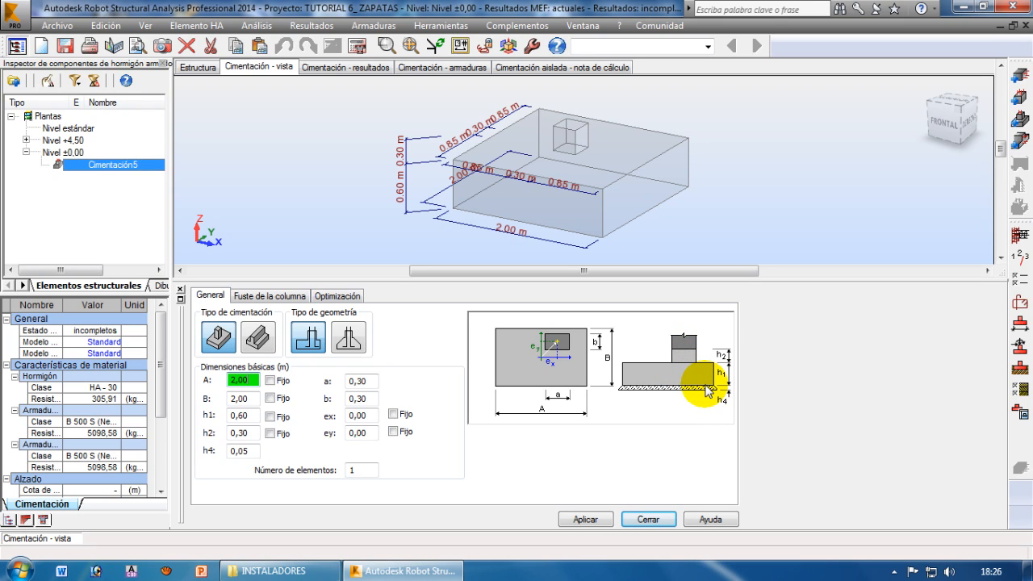
Set the footing height h1 to 0.50 m and the pedestal height h2 to 0,20 m, marking both as fixed
{"action": "left_click", "coordinate": [243, 415]}
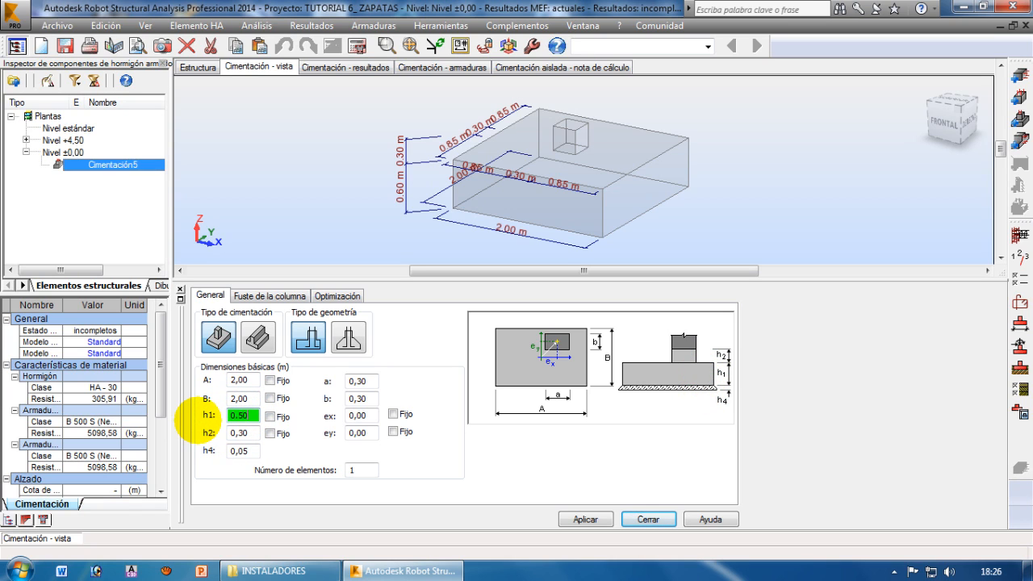
{"action": "left_click", "coordinate": [274, 420]}
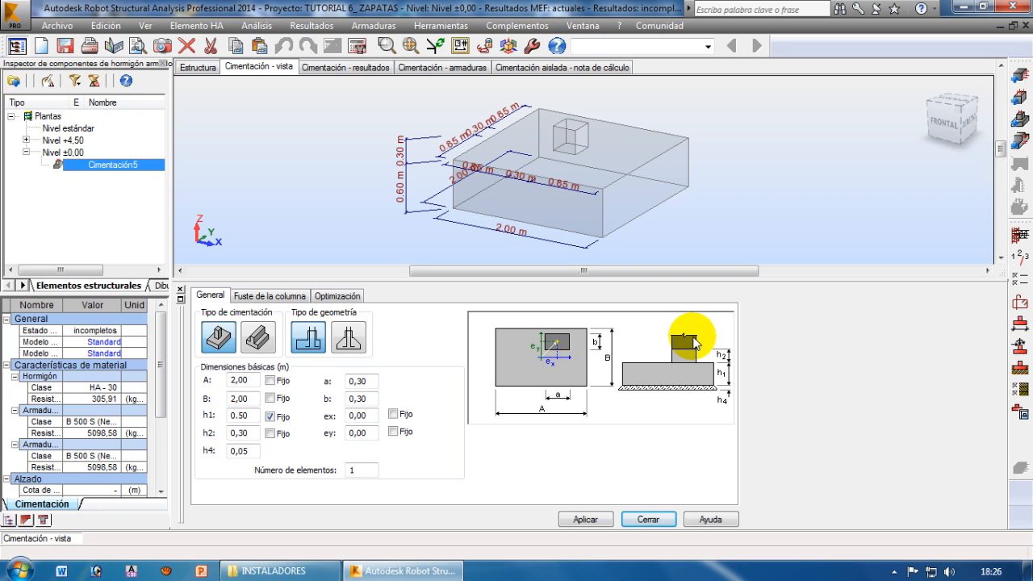
{"action": "double_click", "coordinate": [251, 432]}
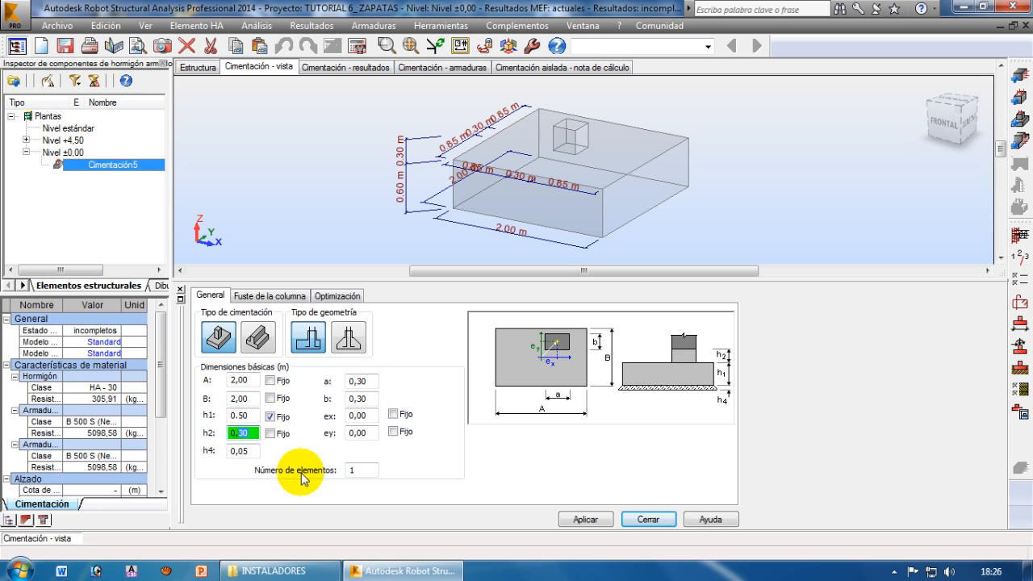
{"action": "left_click", "coordinate": [254, 433]}
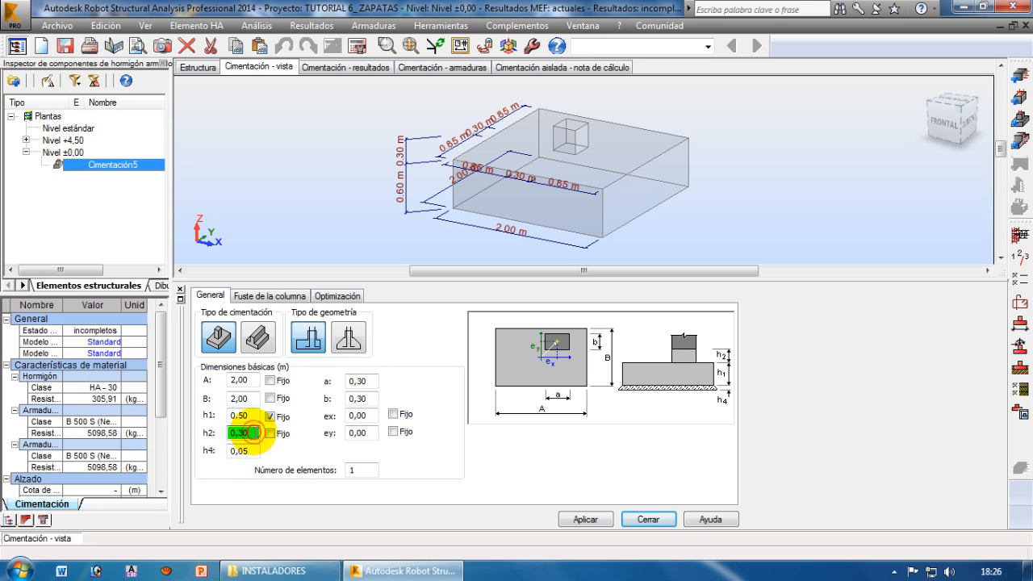
{"action": "left_click_drag", "start_coordinate": [254, 433], "coordinate": [238, 434]}
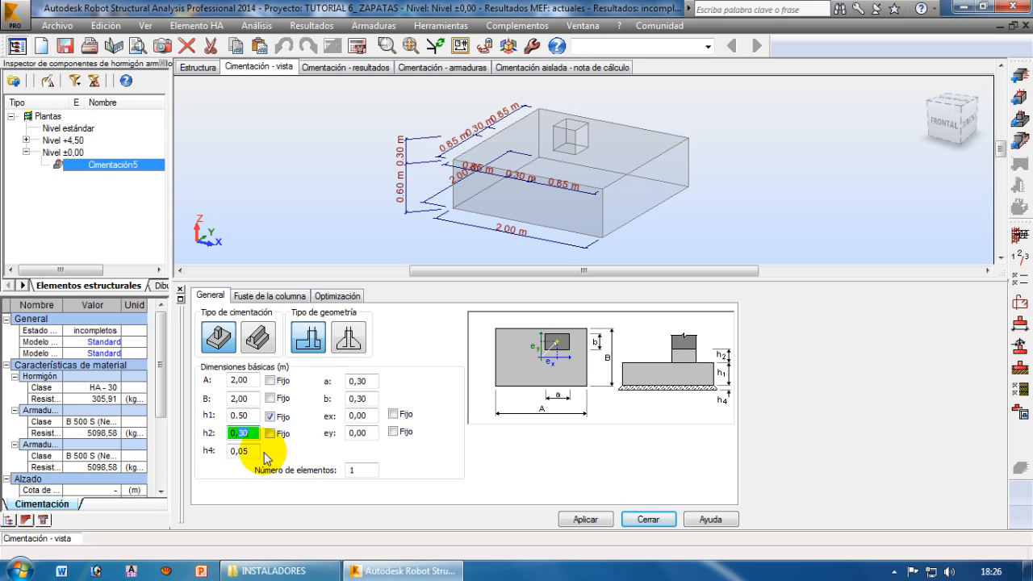
{"action": "left_click", "coordinate": [270, 433]}
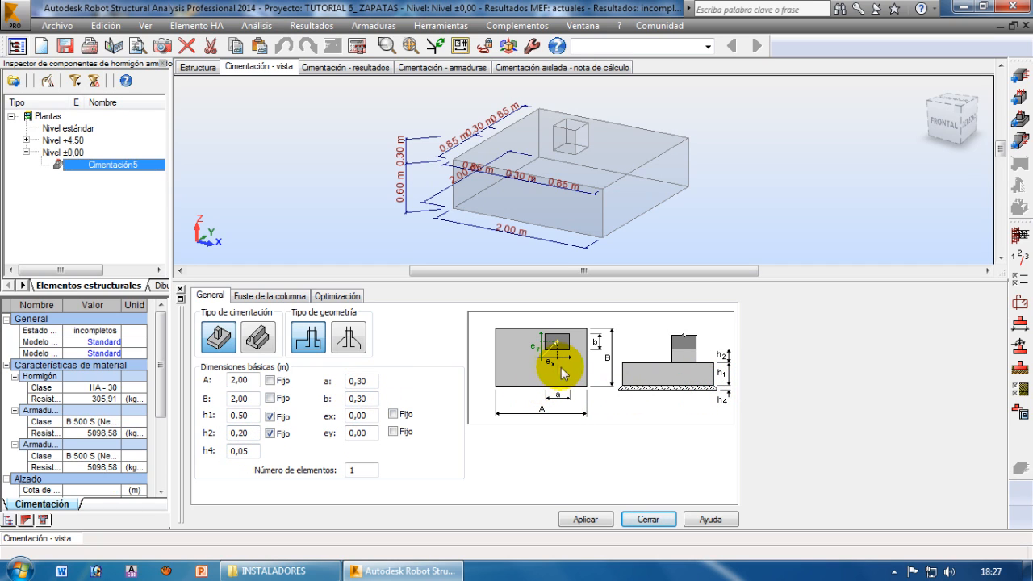
Mark the column eccentricities ex and ey as fixed in the footing's basic dimensions
{"action": "double_click", "coordinate": [357, 380]}
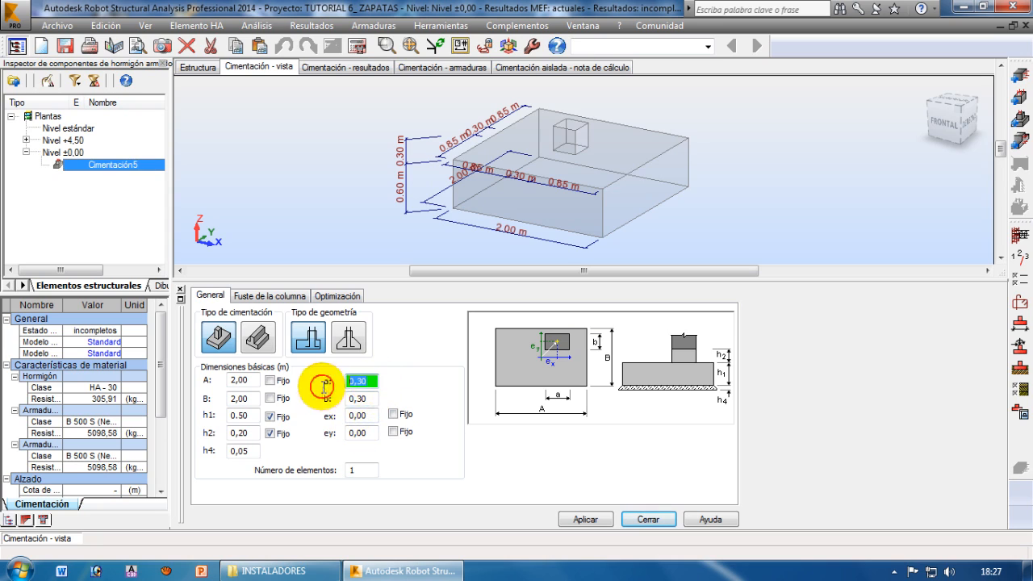
{"action": "double_click", "coordinate": [364, 399]}
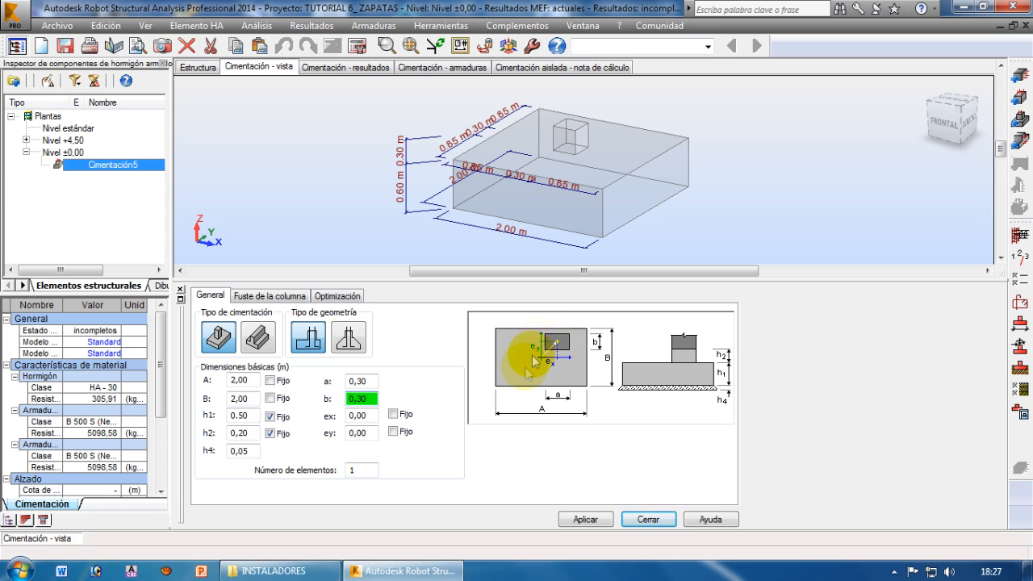
{"action": "left_click", "coordinate": [361, 415]}
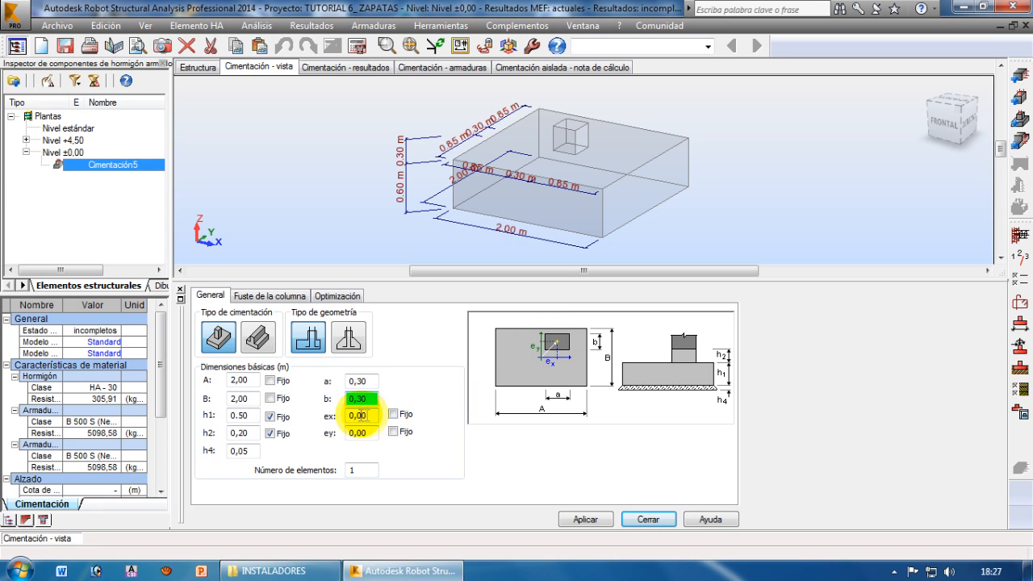
{"action": "left_click", "coordinate": [367, 433]}
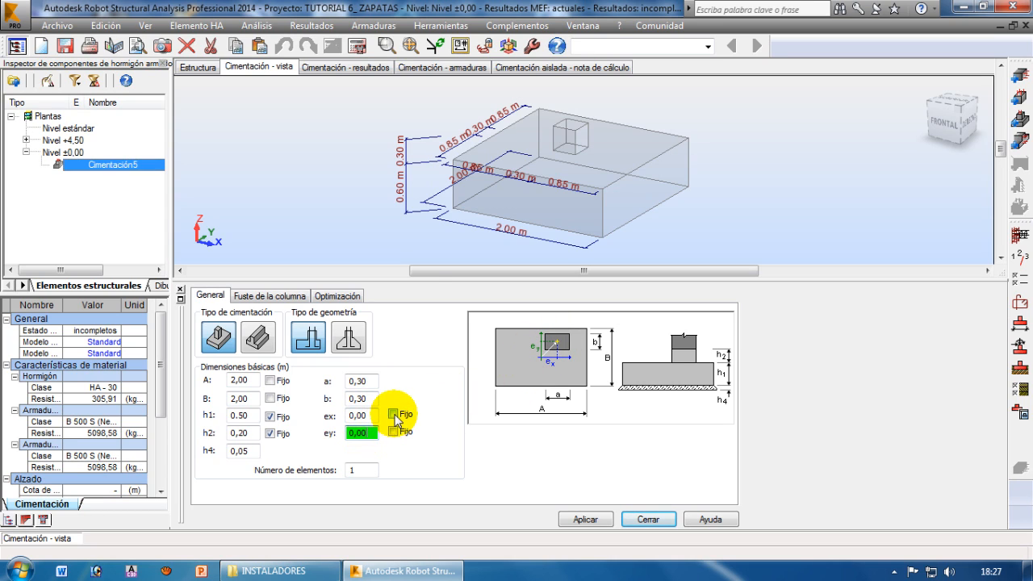
{"action": "left_click", "coordinate": [393, 414]}
{"action": "left_click", "coordinate": [394, 432]}
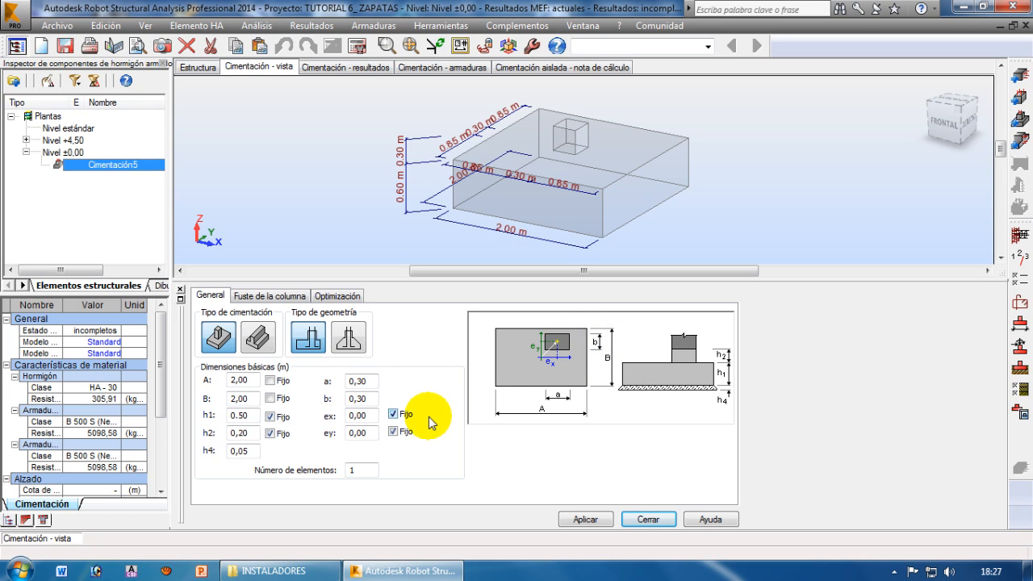
Try the steel-column and flat (Plano) shaft types and return to the type for a concrete column or wall
{"action": "left_click", "coordinate": [270, 297]}
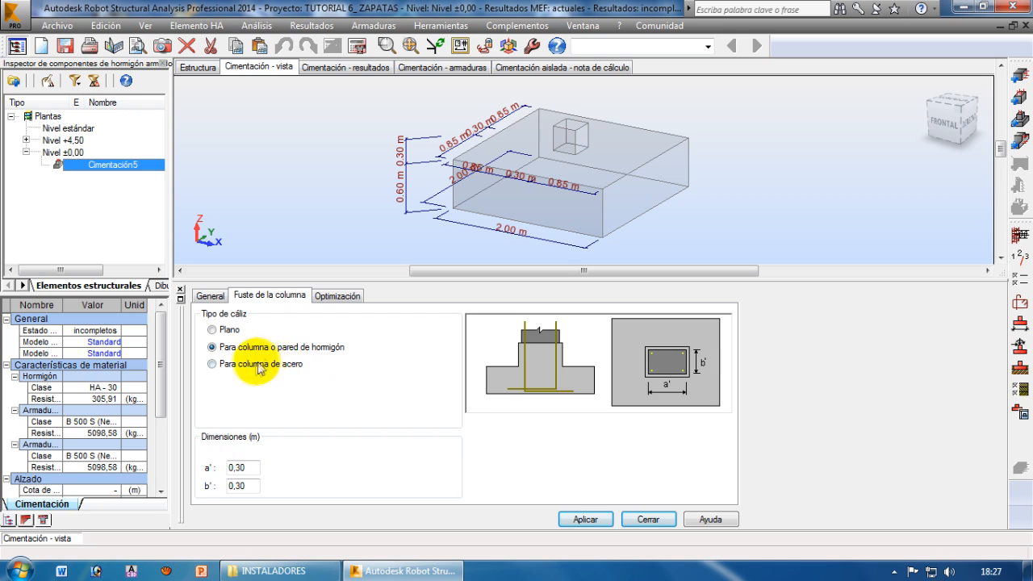
{"action": "left_click", "coordinate": [212, 364]}
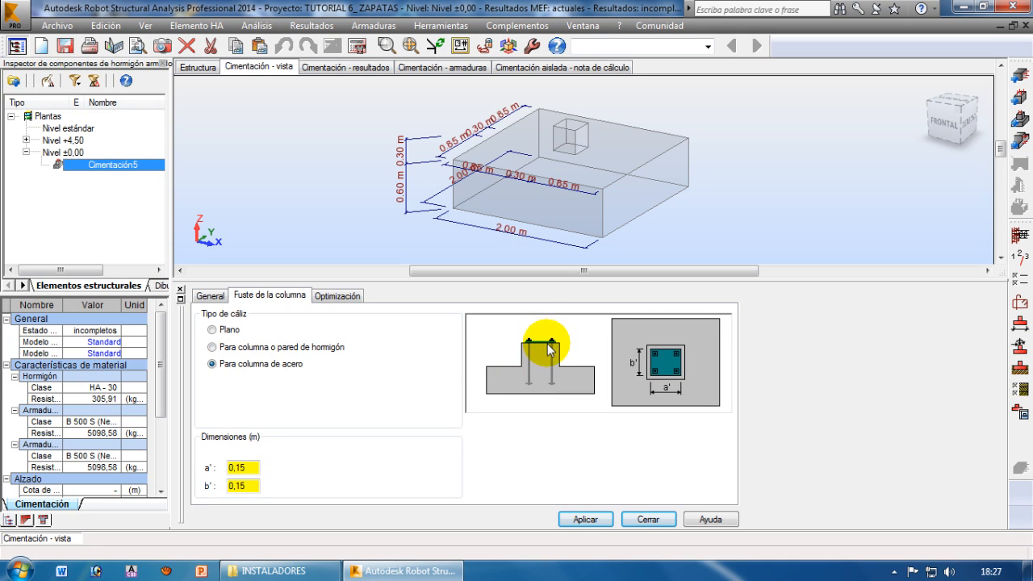
{"action": "left_click", "coordinate": [212, 329]}
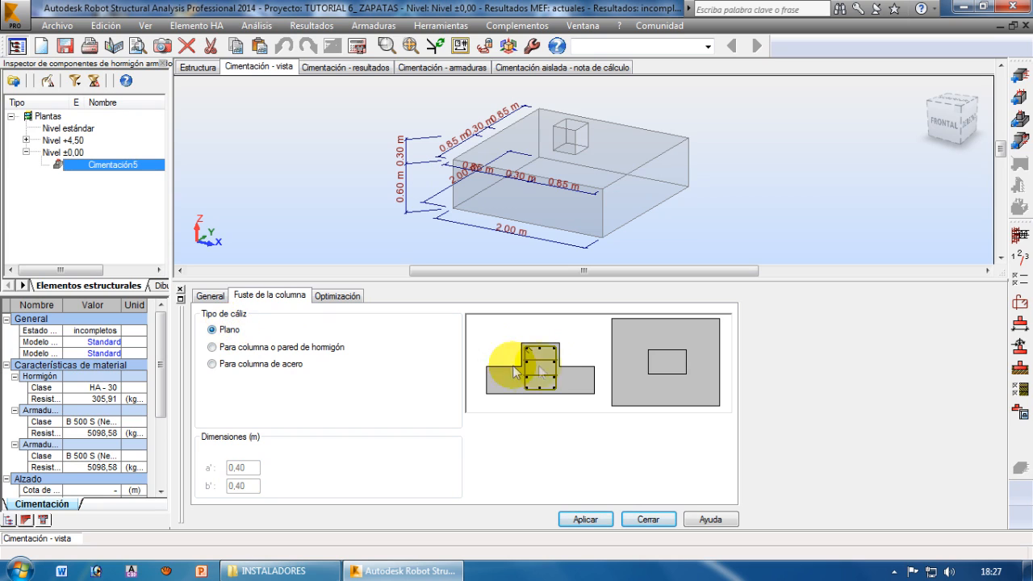
{"action": "left_click", "coordinate": [233, 349]}
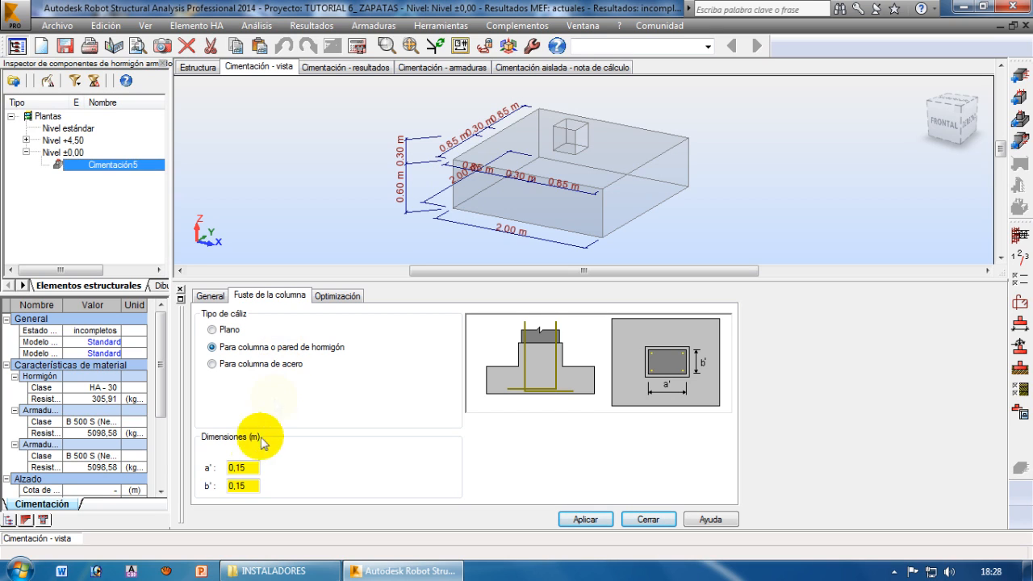
{"action": "left_click", "coordinate": [252, 468]}
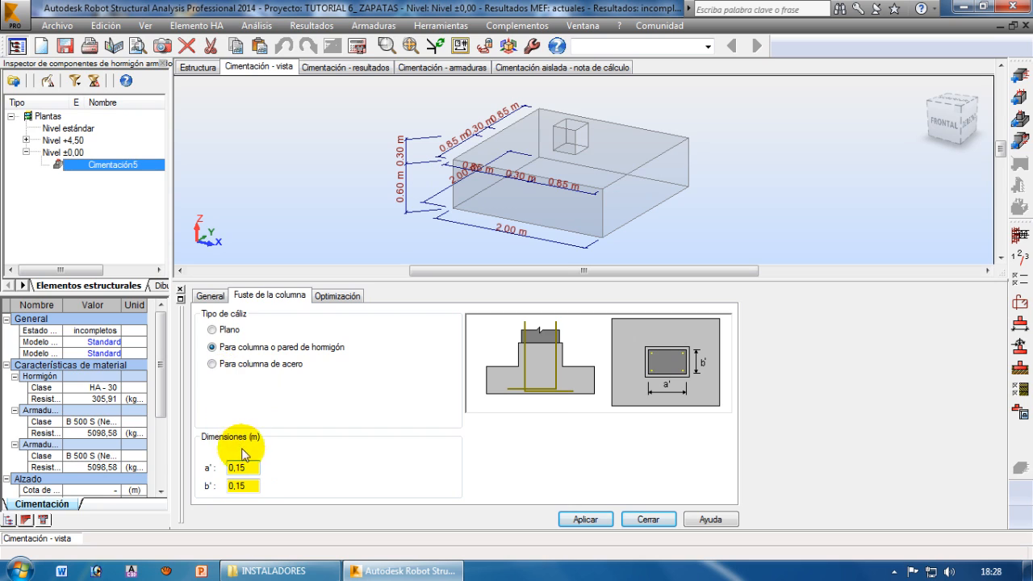
Set the column dimensions a and b to 0.30 m in the footing's basic dimensions
{"action": "left_click", "coordinate": [211, 296]}
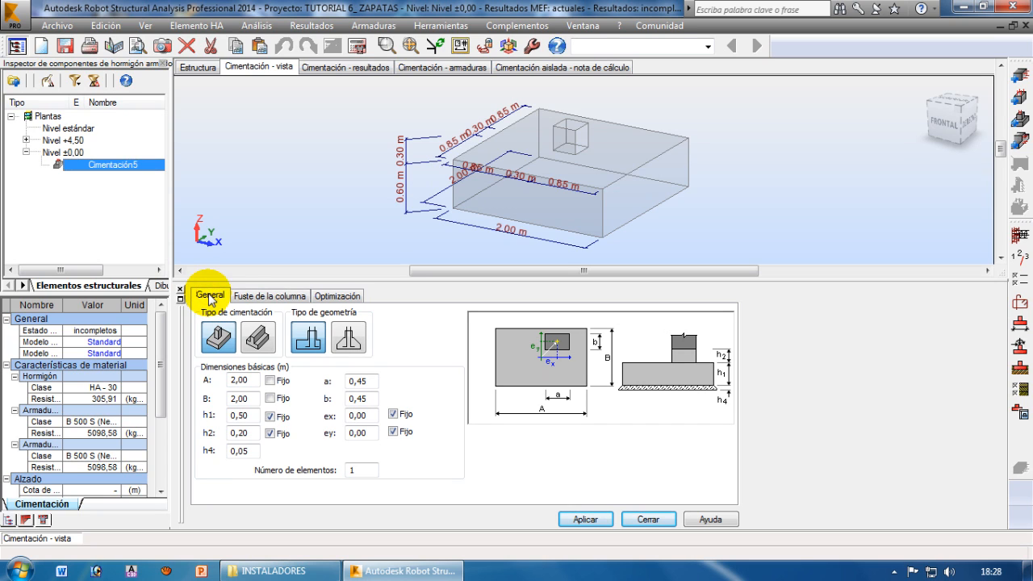
{"action": "double_click", "coordinate": [375, 381]}
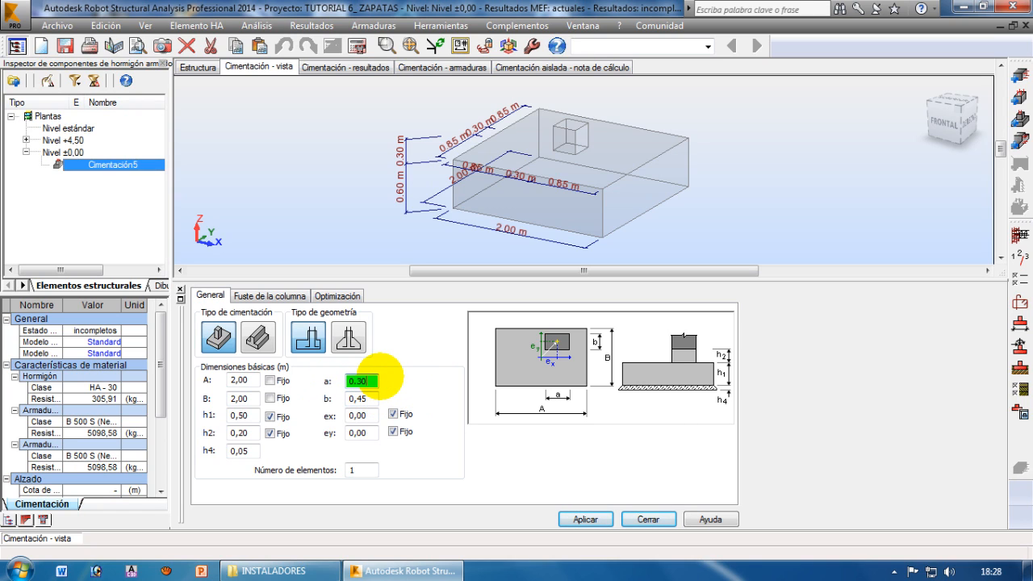
{"action": "left_click_drag", "start_coordinate": [369, 398], "coordinate": [336, 398]}
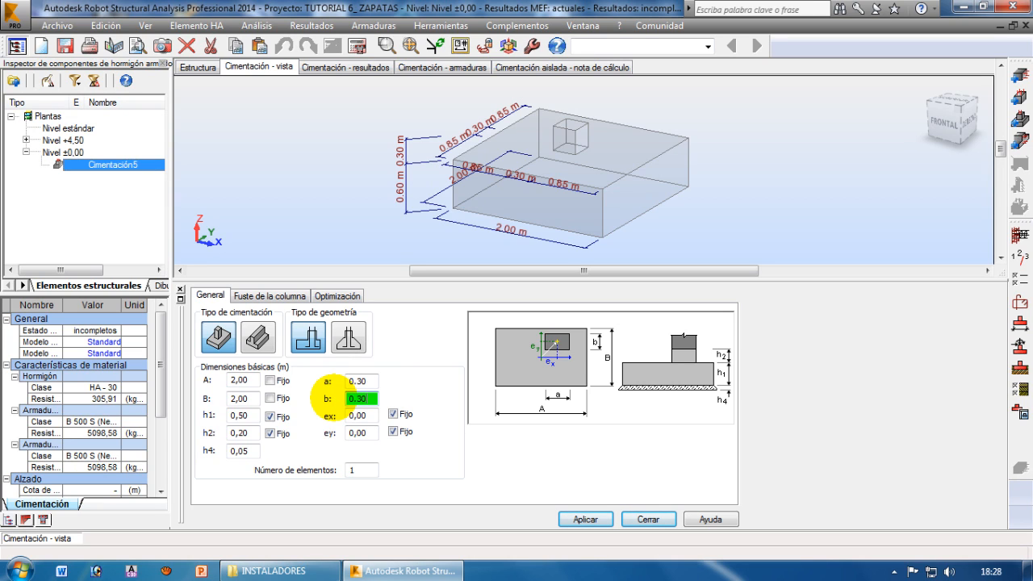
Set the column shaft dimensions a' and b' to 0.30 m
{"action": "left_click", "coordinate": [270, 295]}
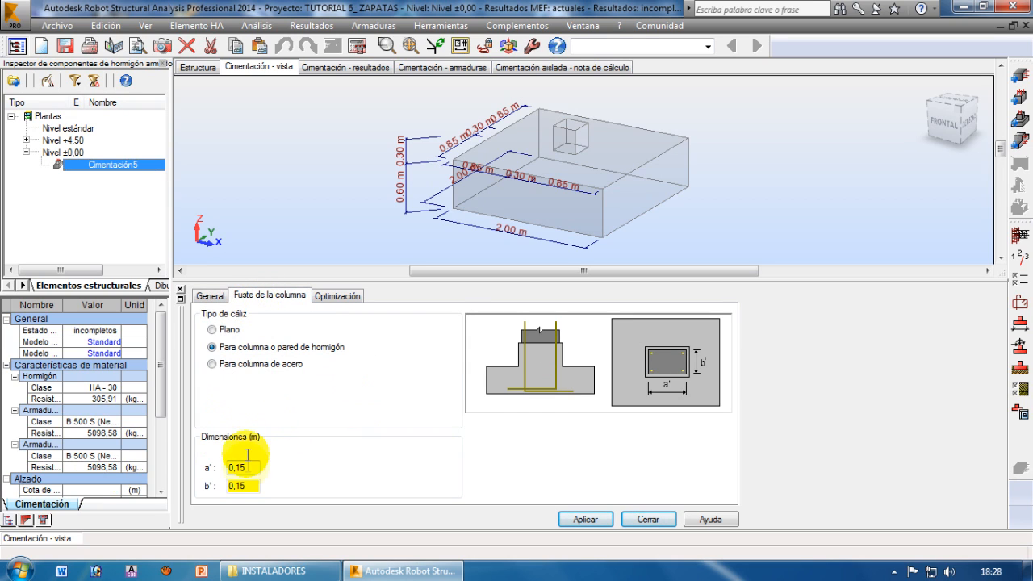
{"action": "left_click_drag", "start_coordinate": [242, 466], "coordinate": [209, 501]}
{"action": "type", "text": "0.30"}
{"action": "type", "text": "0.3"}
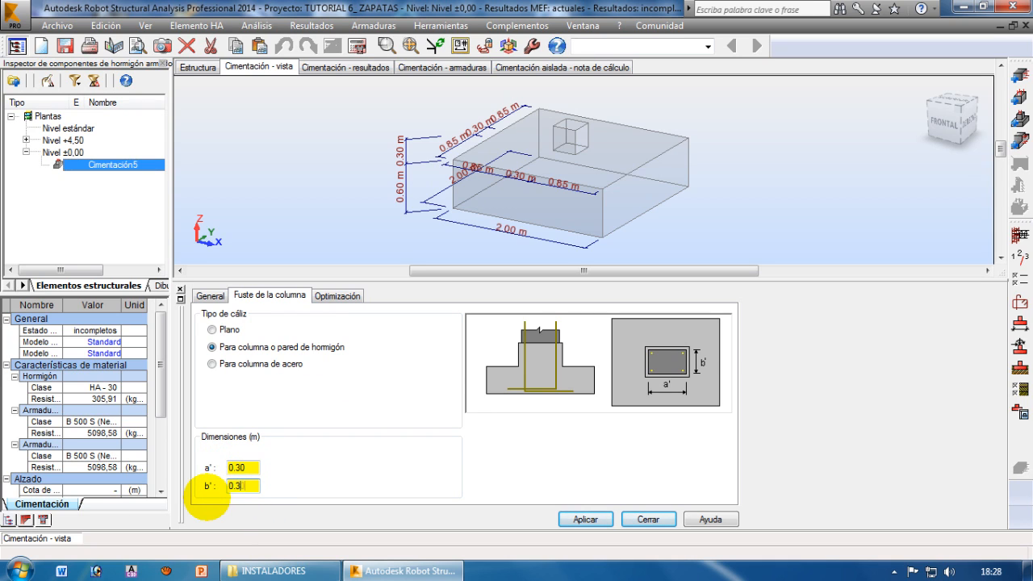
{"action": "type", "text": "0"}
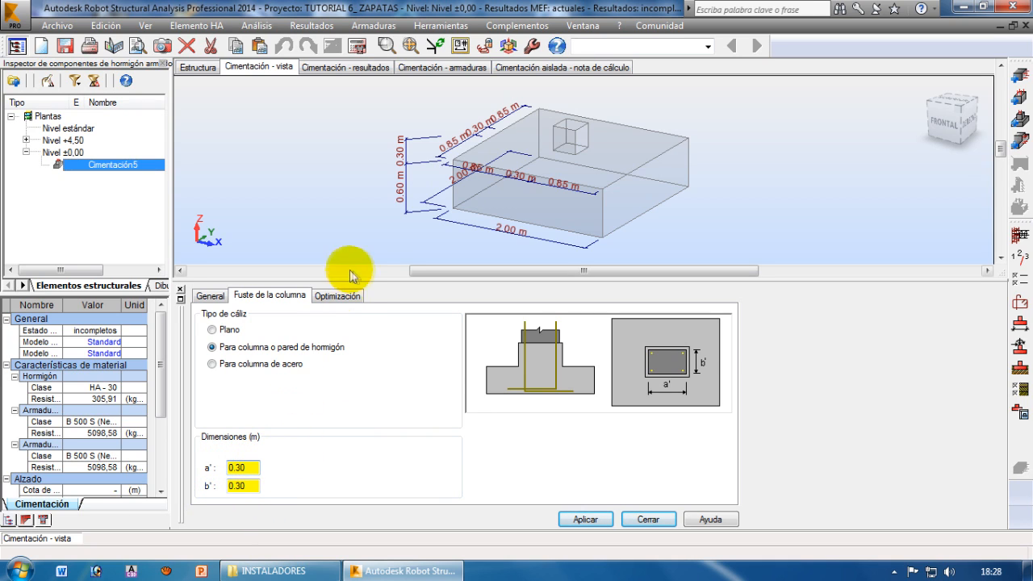
Try the constant A/B side ratio for the footing's optimization geometry and choose the square option (cuadrada)
{"action": "left_click", "coordinate": [341, 297]}
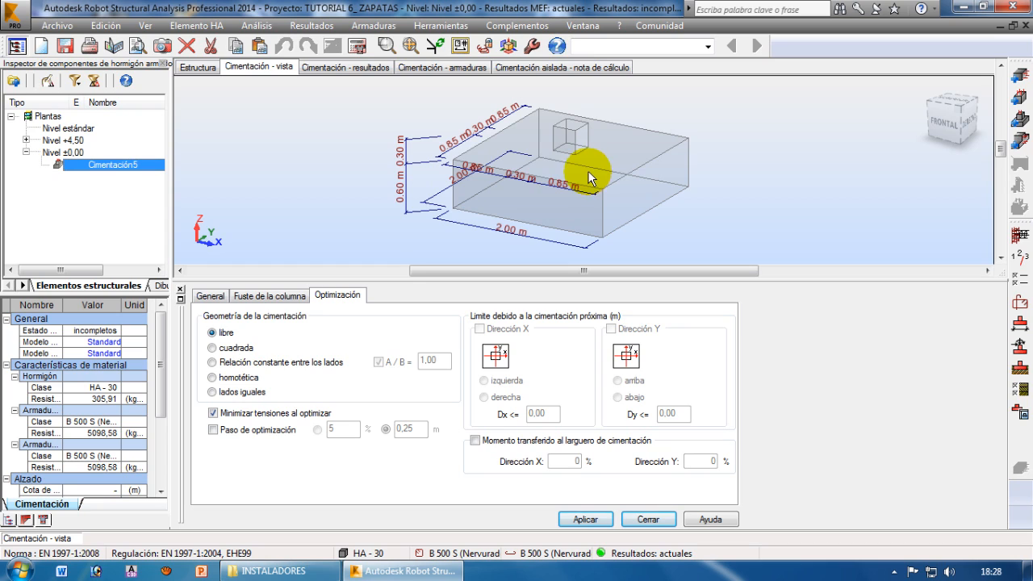
{"action": "left_click", "coordinate": [228, 348]}
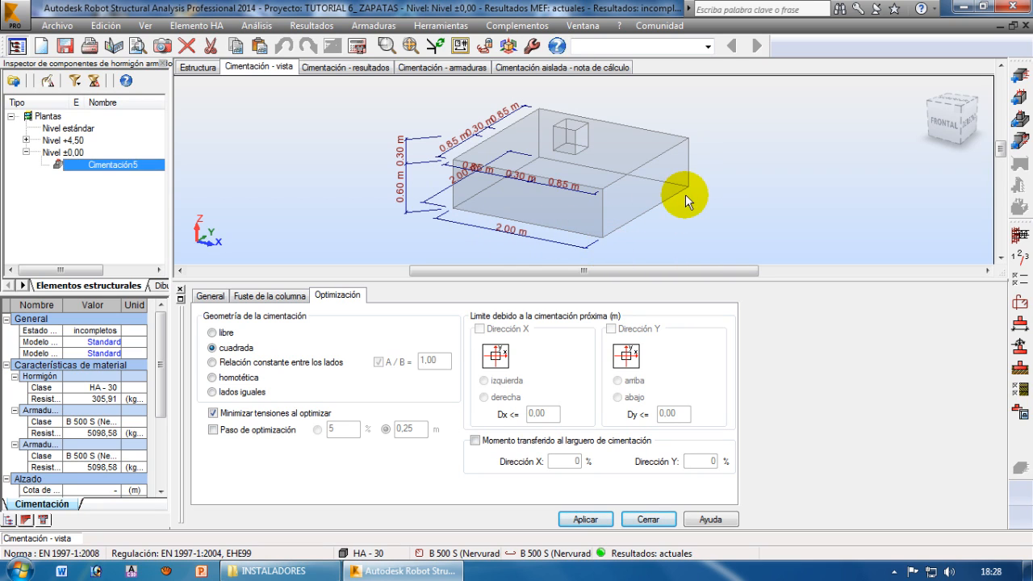
{"action": "left_click", "coordinate": [230, 364]}
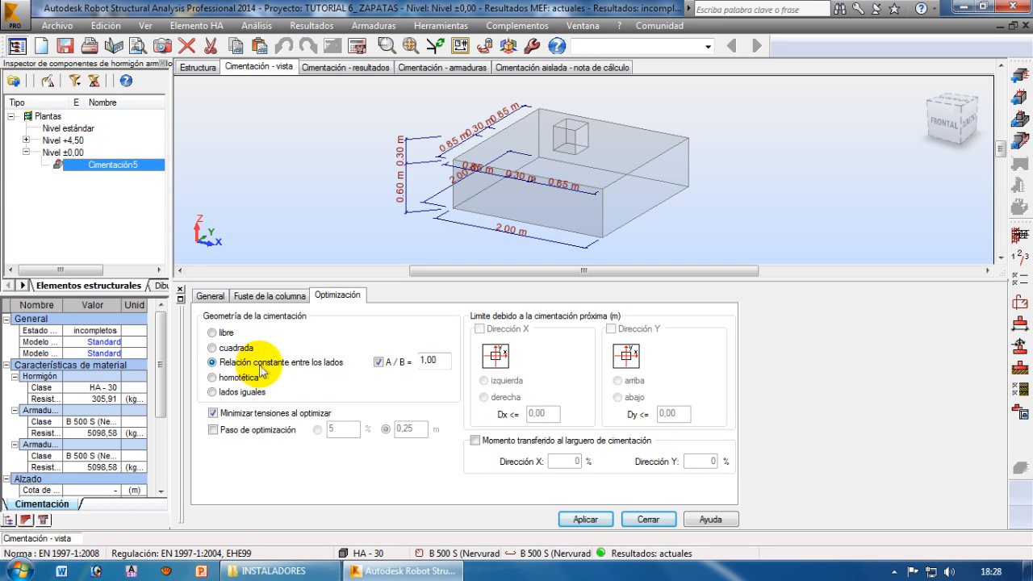
{"action": "double_click", "coordinate": [421, 360]}
{"action": "left_click", "coordinate": [438, 362]}
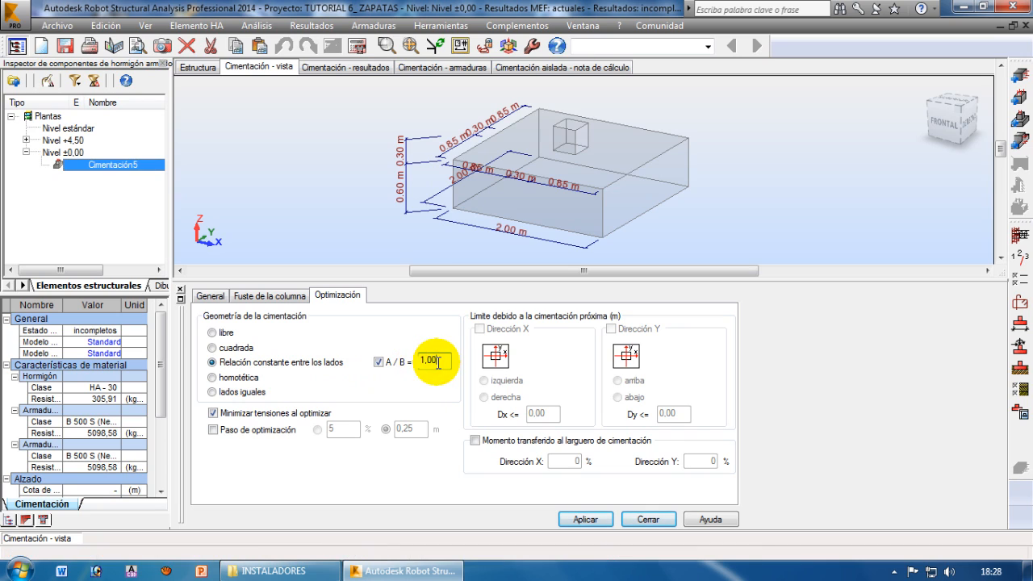
{"action": "left_click_drag", "start_coordinate": [441, 362], "coordinate": [412, 363]}
{"action": "left_click", "coordinate": [214, 349]}
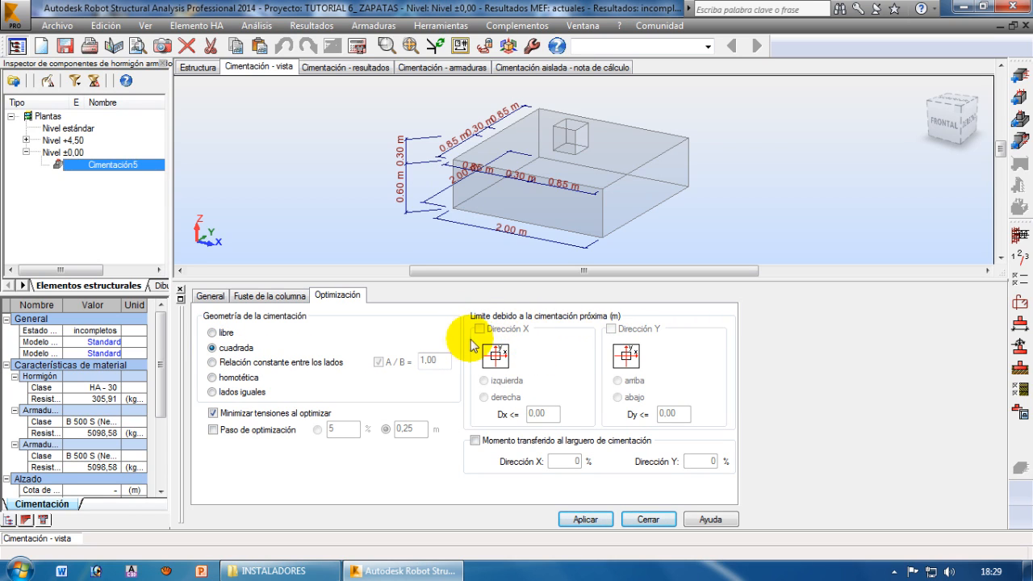
Release the ex and ey eccentricities, check the neighbouring-foundation limits in the optimization settings, and fix both eccentricities again
{"action": "left_click", "coordinate": [210, 295]}
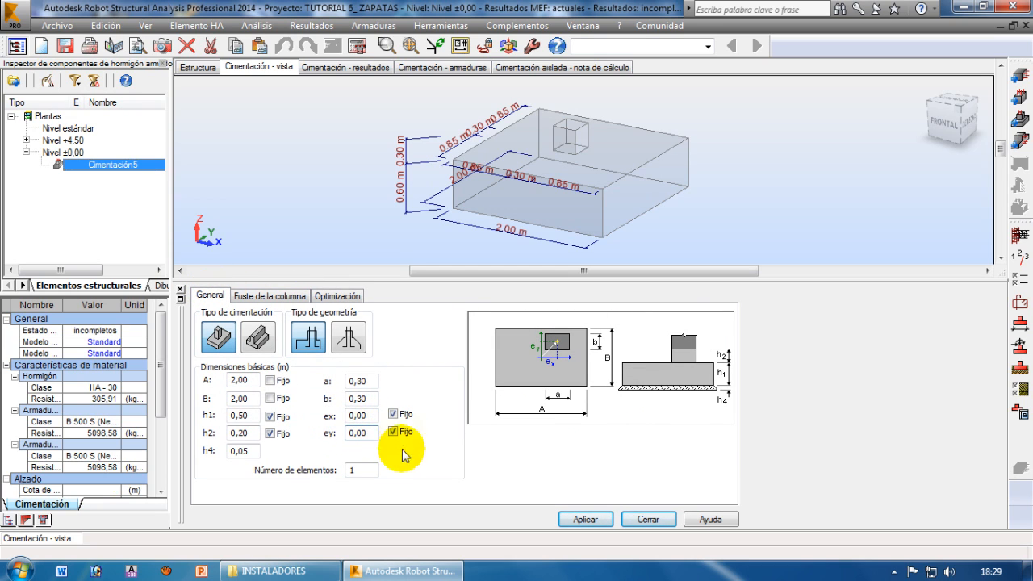
{"action": "left_click", "coordinate": [393, 414]}
{"action": "left_click", "coordinate": [393, 431]}
{"action": "left_click", "coordinate": [337, 296]}
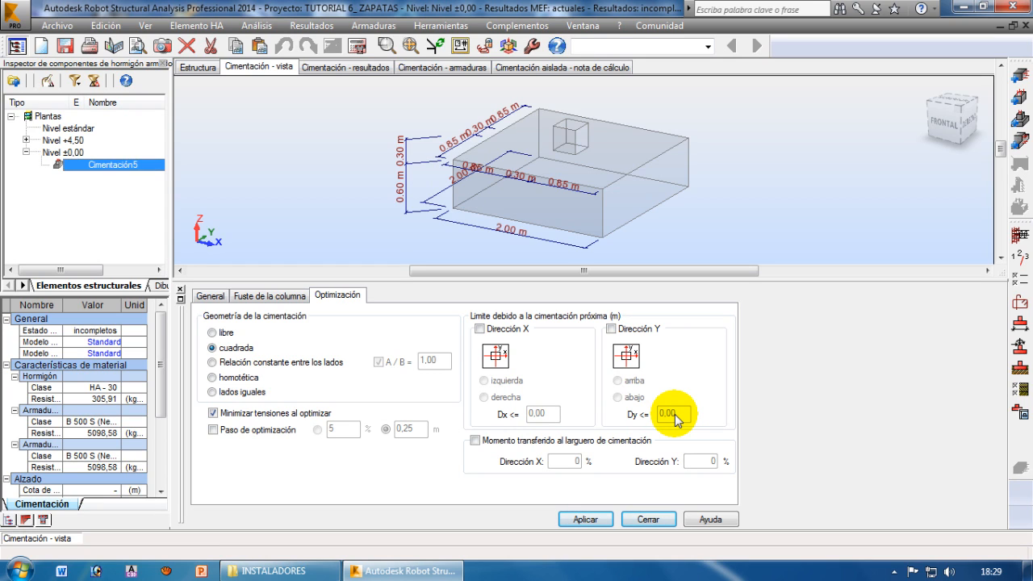
{"action": "left_click", "coordinate": [211, 299]}
{"action": "left_click", "coordinate": [393, 414]}
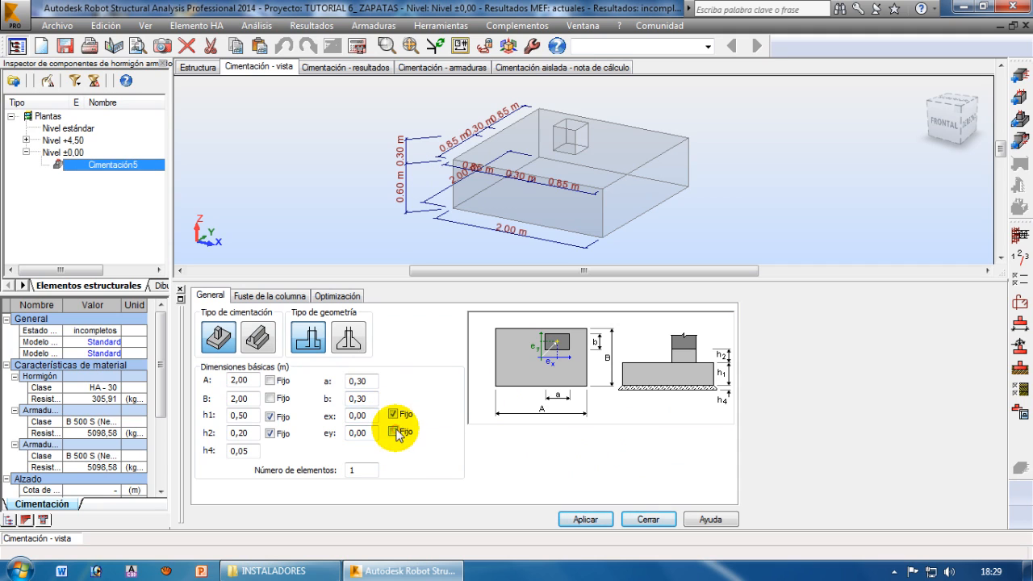
{"action": "left_click", "coordinate": [337, 296]}
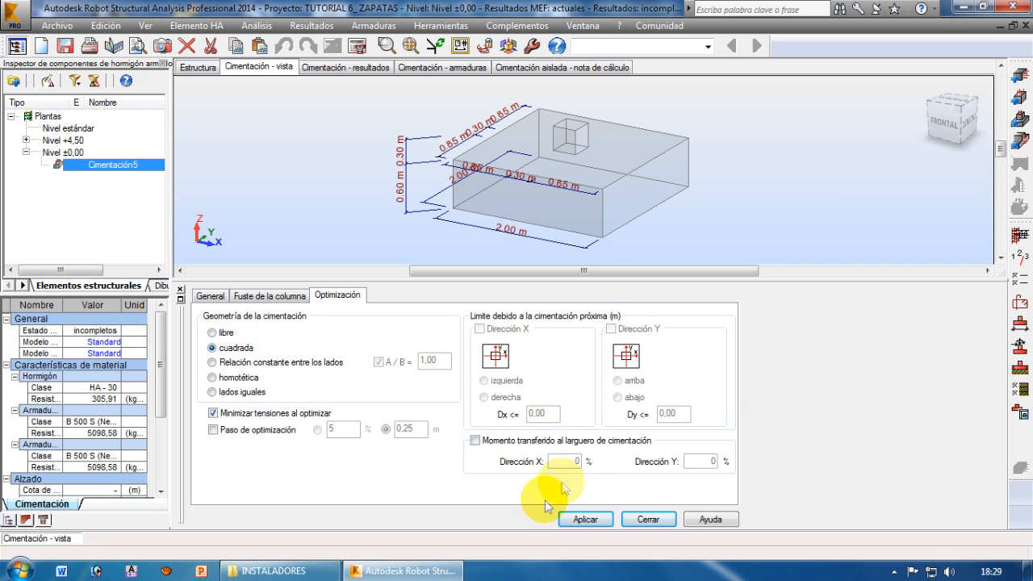
Apply the footing definition, close its dimension pane and enlarge the updated footing in the 3D view
{"action": "left_click", "coordinate": [584, 520]}
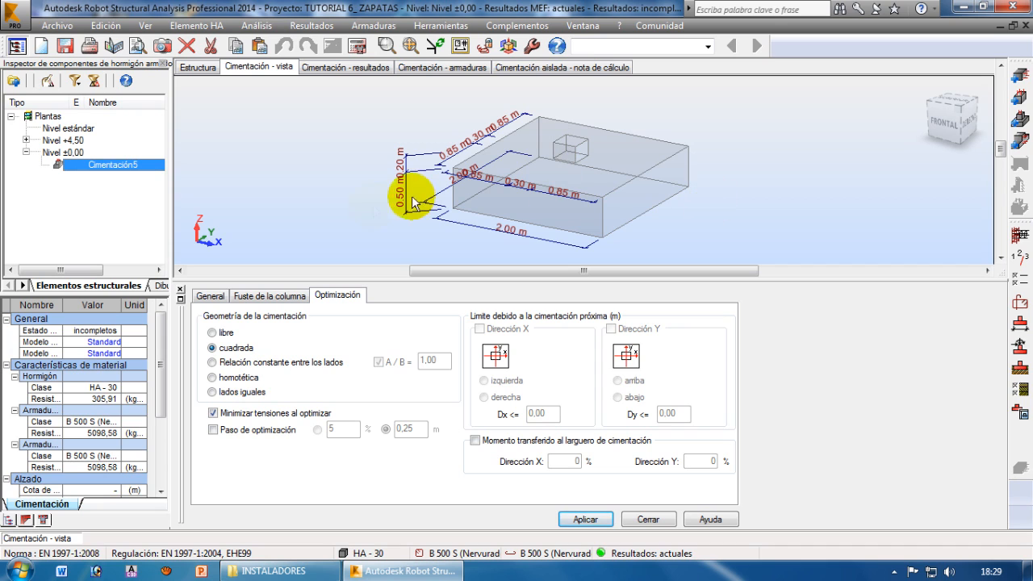
{"action": "left_click", "coordinate": [182, 289]}
{"action": "middle_click_drag", "start_coordinate": [693, 382], "coordinate": [717, 382]}
{"action": "scroll", "coordinate": [668, 394], "scroll_direction": "up", "scroll_amount": 2}
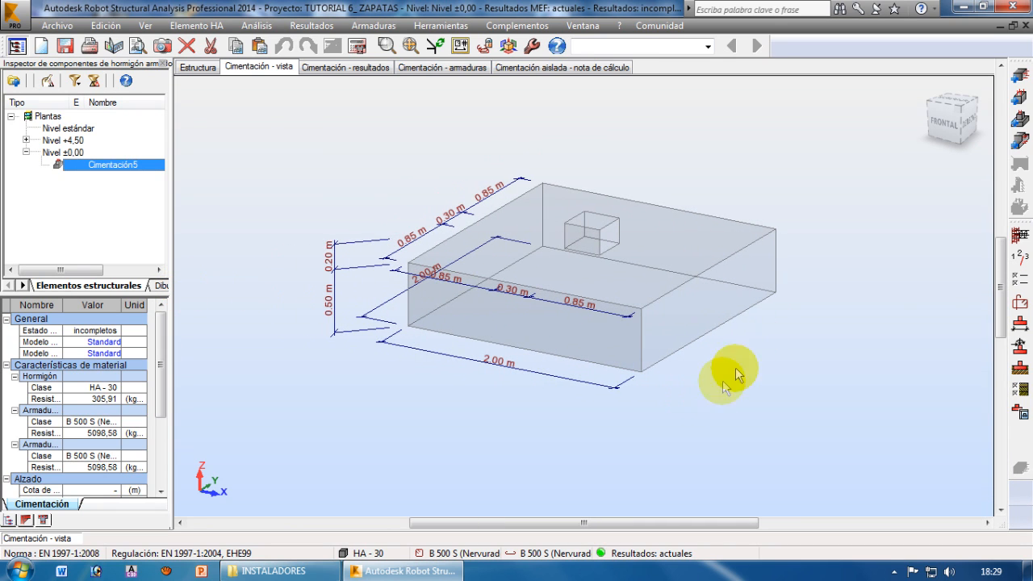
Open the footing's load definition and show the imported design load case COMB1
{"action": "left_click", "coordinate": [1019, 347]}
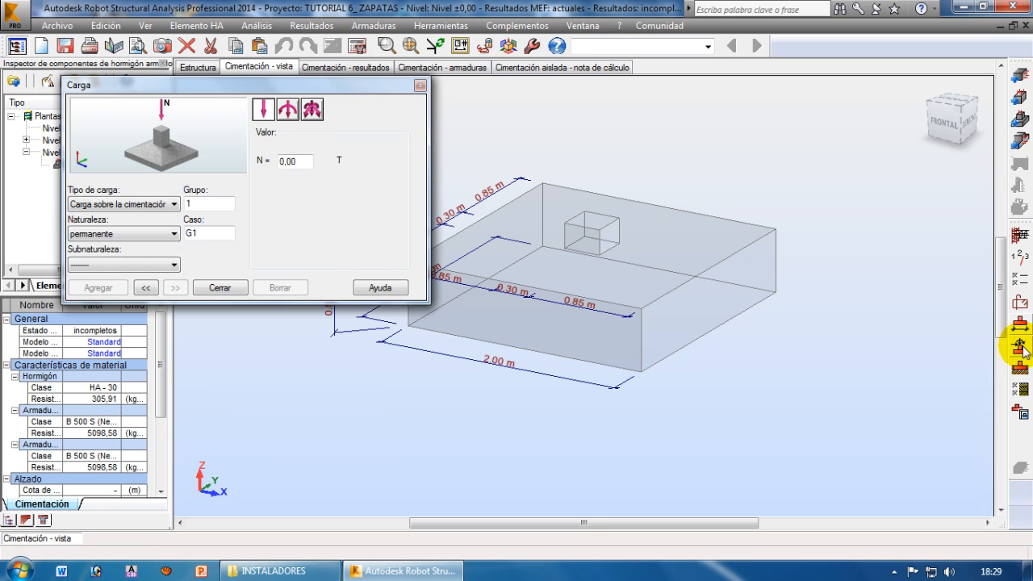
{"action": "left_click_drag", "start_coordinate": [352, 91], "coordinate": [635, 150]}
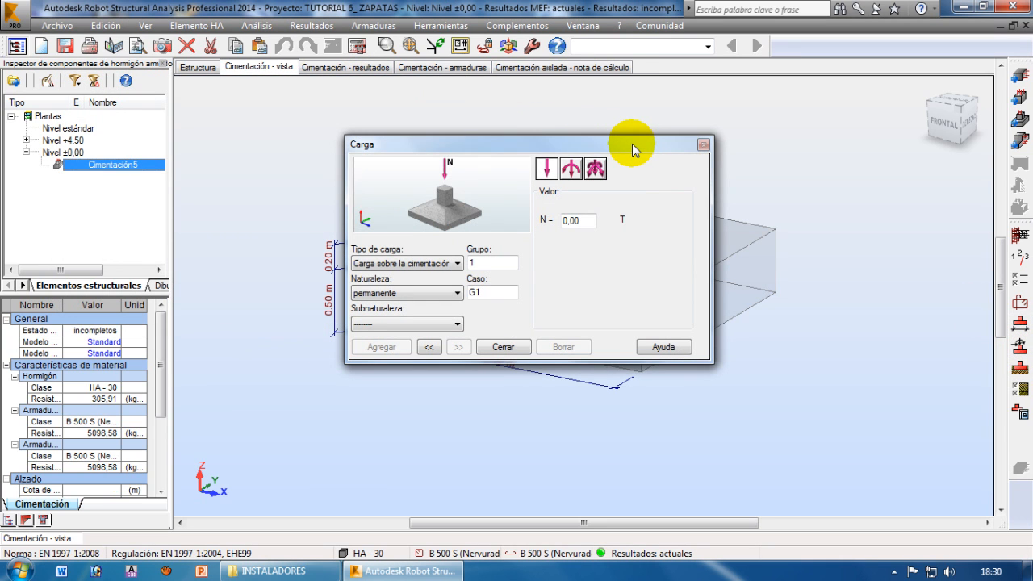
{"action": "left_click", "coordinate": [428, 348]}
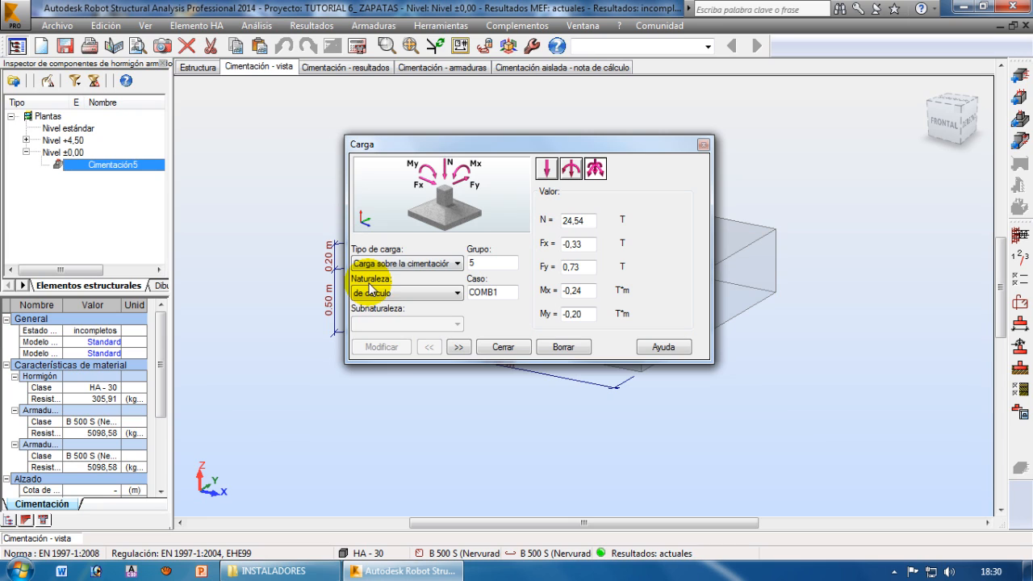
{"action": "left_click_drag", "start_coordinate": [499, 292], "coordinate": [468, 294]}
{"action": "left_click", "coordinate": [503, 294]}
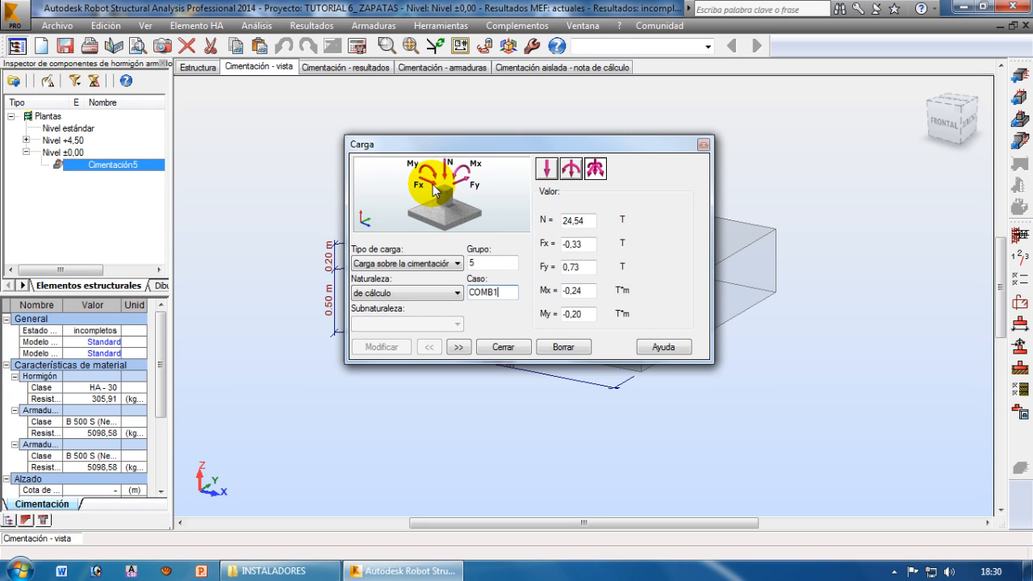
Review the forces, moments and load nature of case COMB1 on the footing, and close the load definition
{"action": "left_click_drag", "start_coordinate": [586, 219], "coordinate": [547, 217]}
{"action": "left_click", "coordinate": [585, 245]}
{"action": "left_click", "coordinate": [577, 267]}
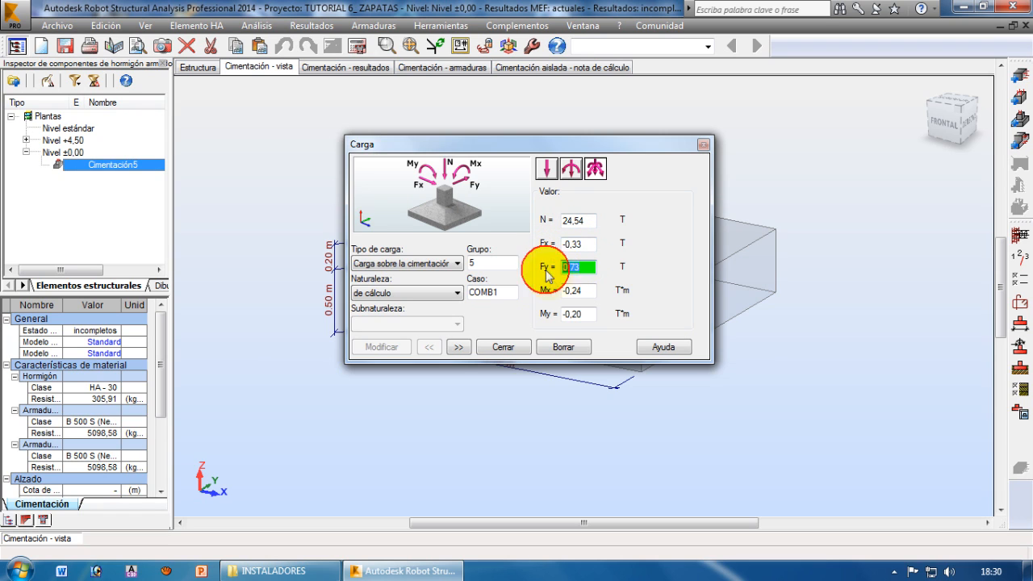
{"action": "left_click", "coordinate": [579, 290]}
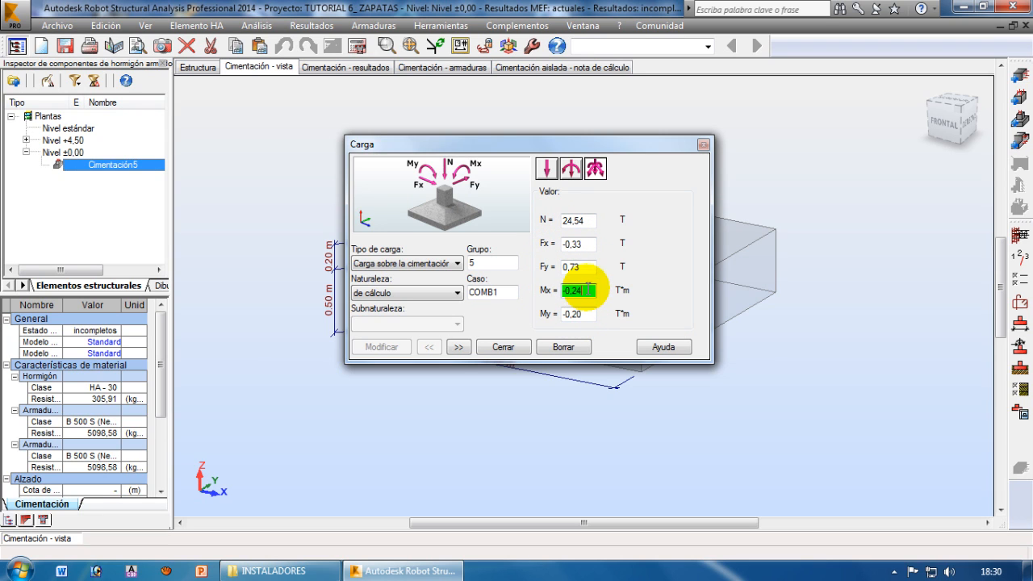
{"action": "left_click_drag", "start_coordinate": [601, 145], "coordinate": [724, 208]}
{"action": "left_click", "coordinate": [709, 282]}
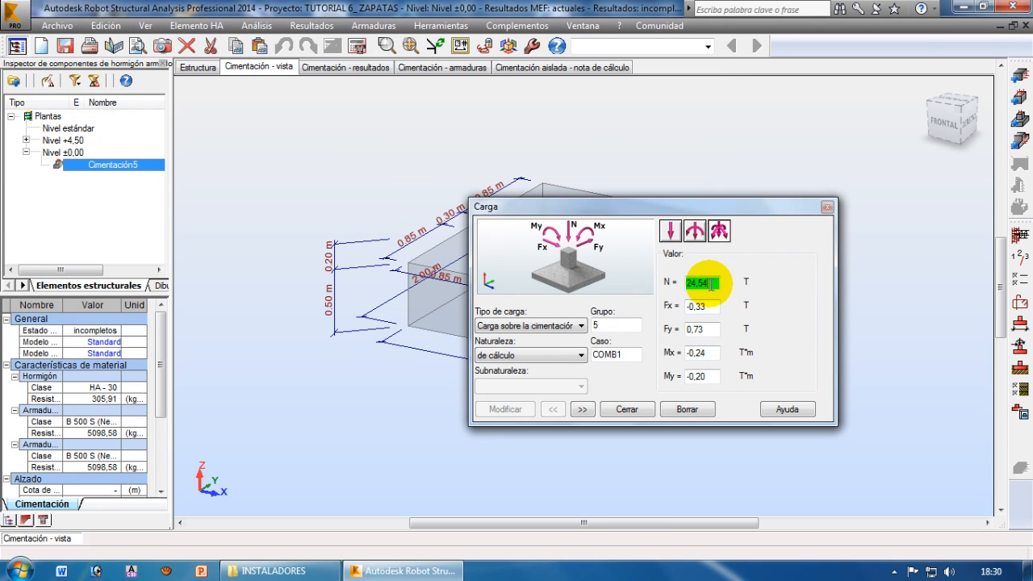
{"action": "left_click", "coordinate": [696, 306]}
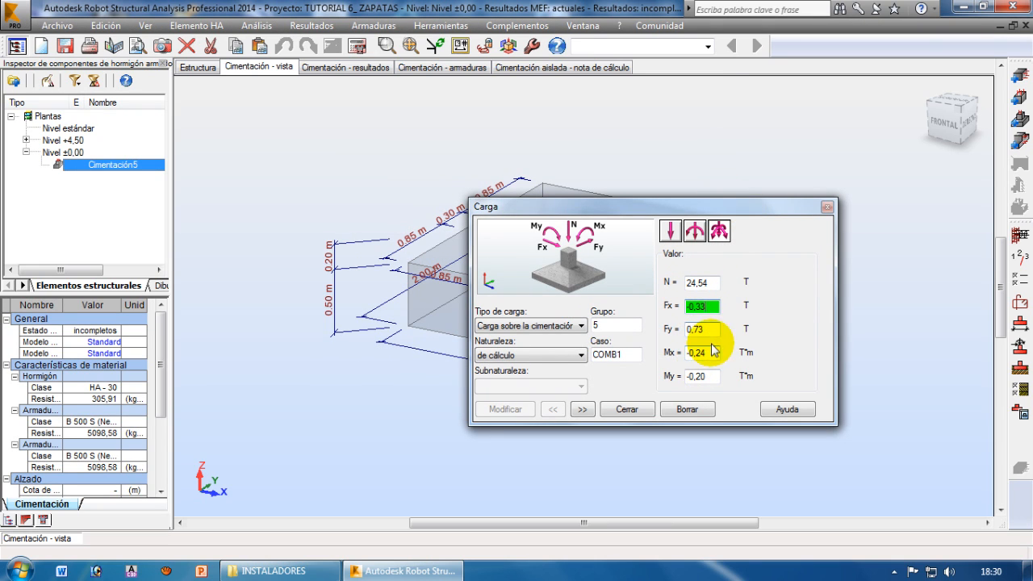
{"action": "left_click", "coordinate": [482, 355]}
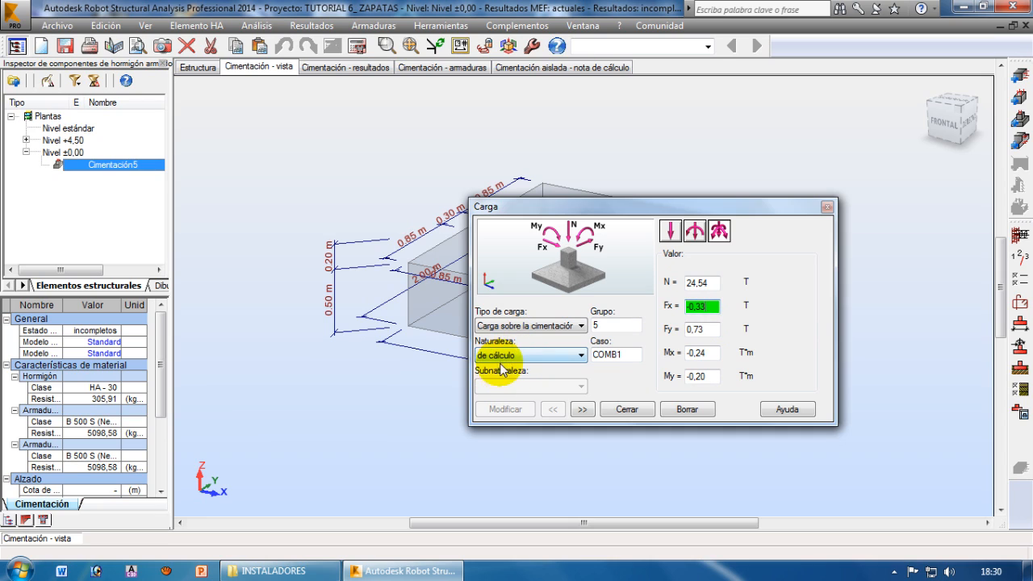
{"action": "left_click", "coordinate": [609, 353]}
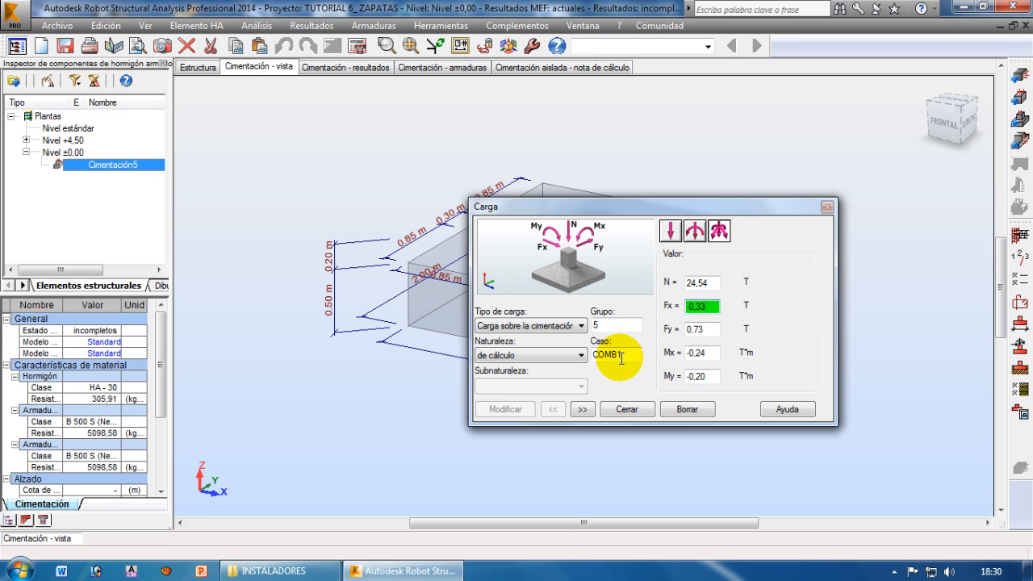
{"action": "left_click", "coordinate": [631, 409]}
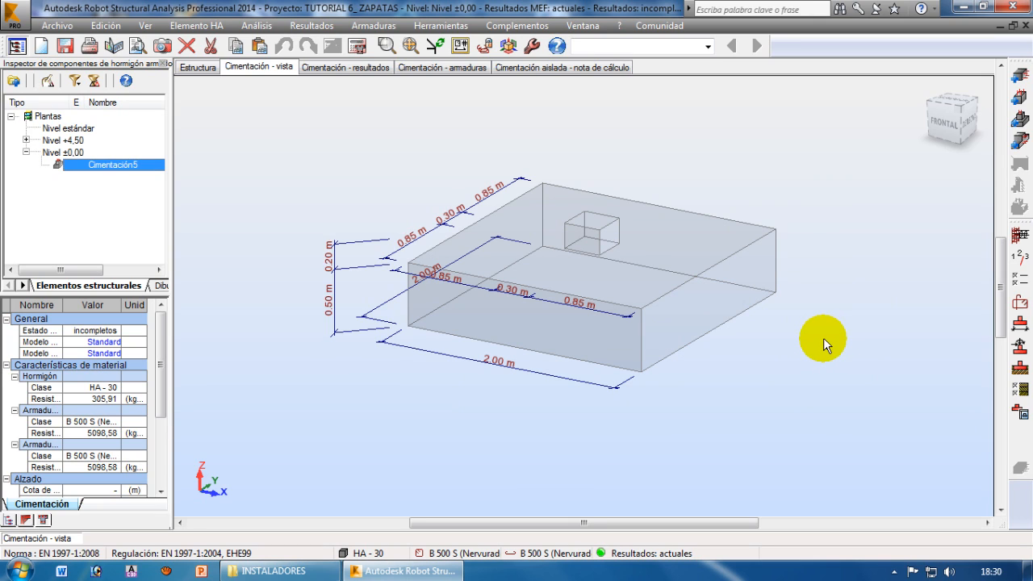
Open the footing's soil definition, look through the soil catalogue without changing it, and review the Clay layer's properties
{"action": "left_click", "coordinate": [1019, 369]}
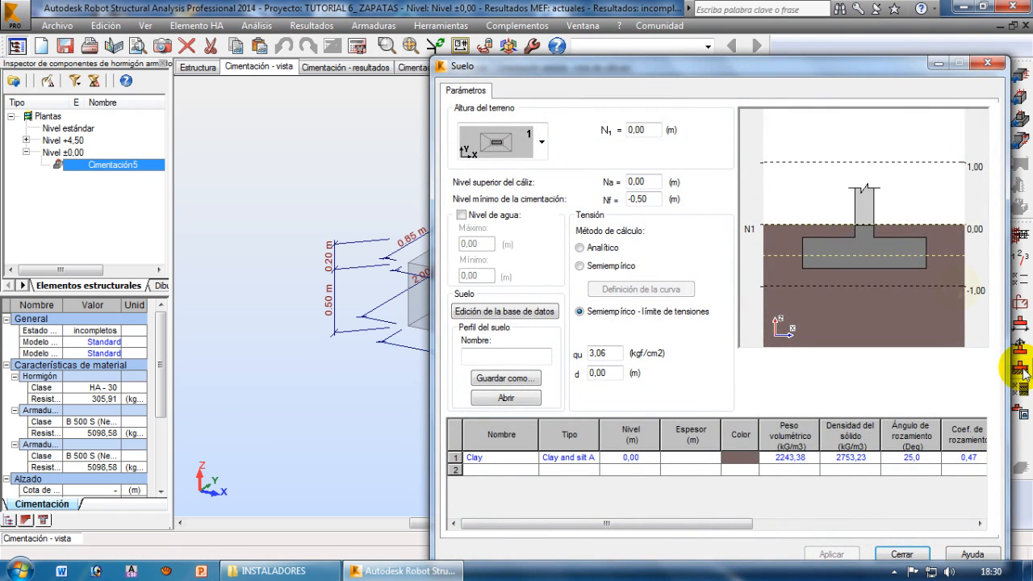
{"action": "left_click_drag", "start_coordinate": [678, 75], "coordinate": [496, 41]}
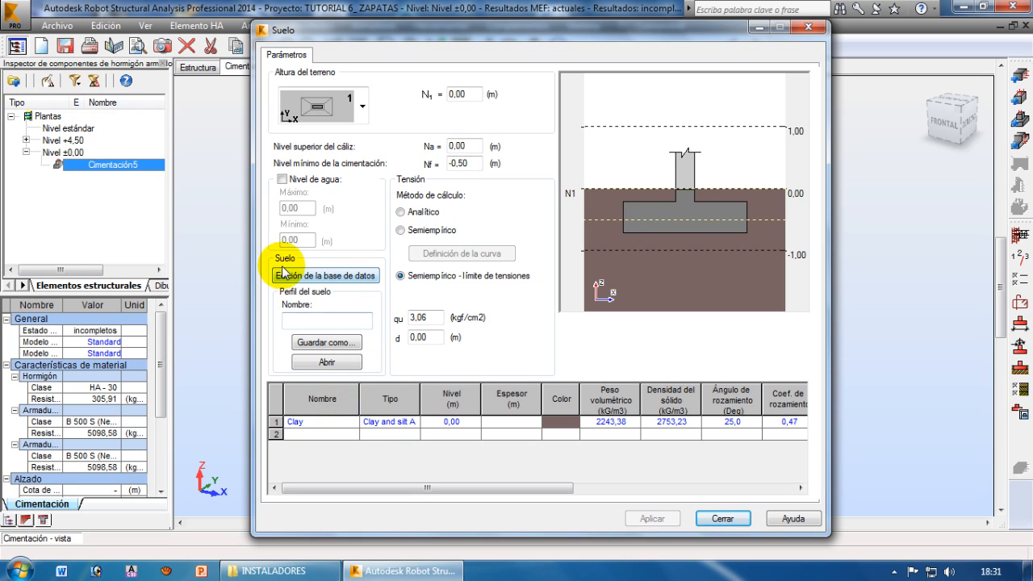
{"action": "left_click", "coordinate": [335, 277]}
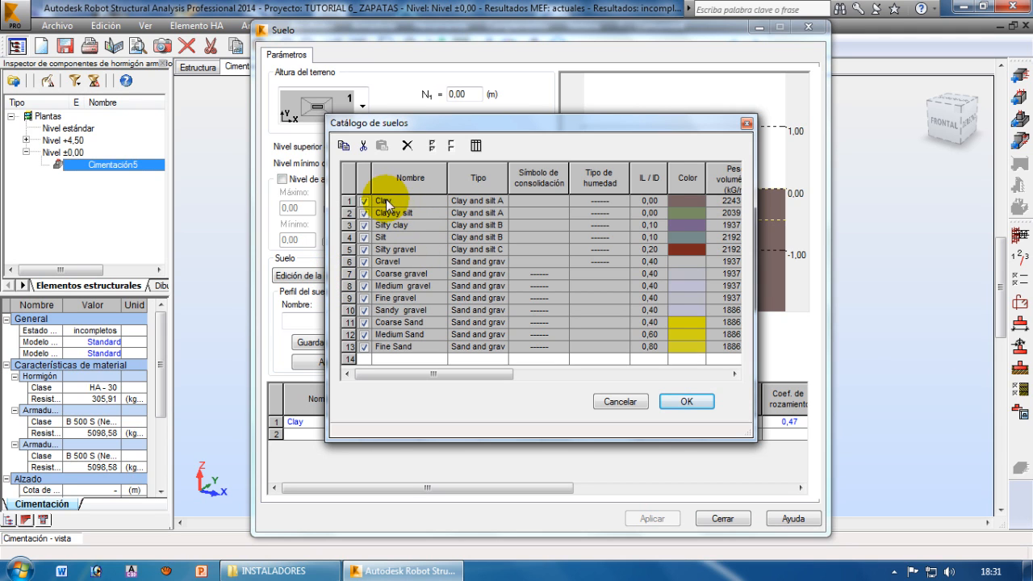
{"action": "mouse_move", "coordinate": [484, 374]}
{"action": "left_mouse_down"}
{"action": "mouse_move", "coordinate": [691, 375]}
{"action": "mouse_move", "coordinate": [456, 372]}
{"action": "mouse_move", "coordinate": [468, 374]}
{"action": "left_mouse_up"}
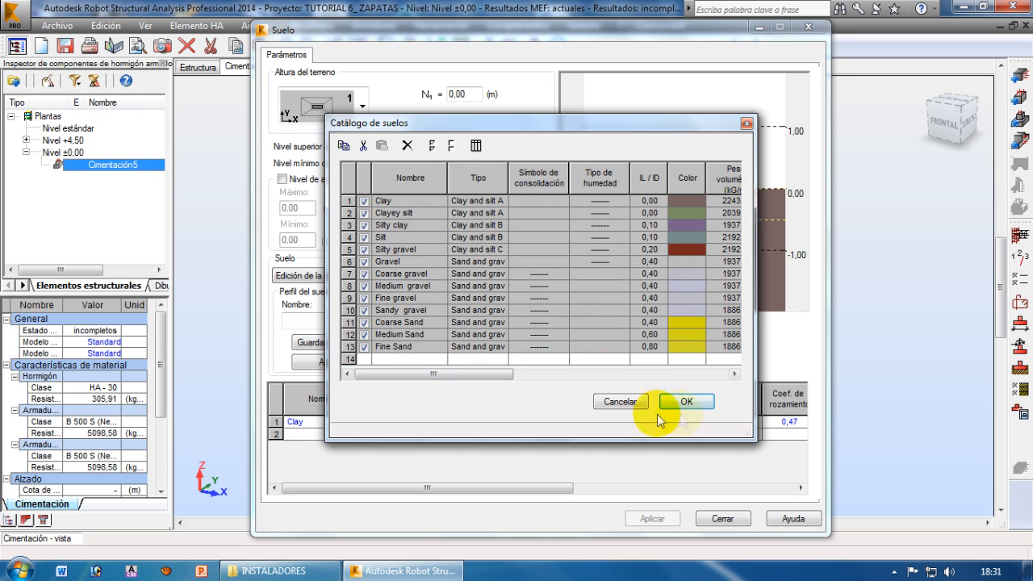
{"action": "left_click", "coordinate": [619, 401]}
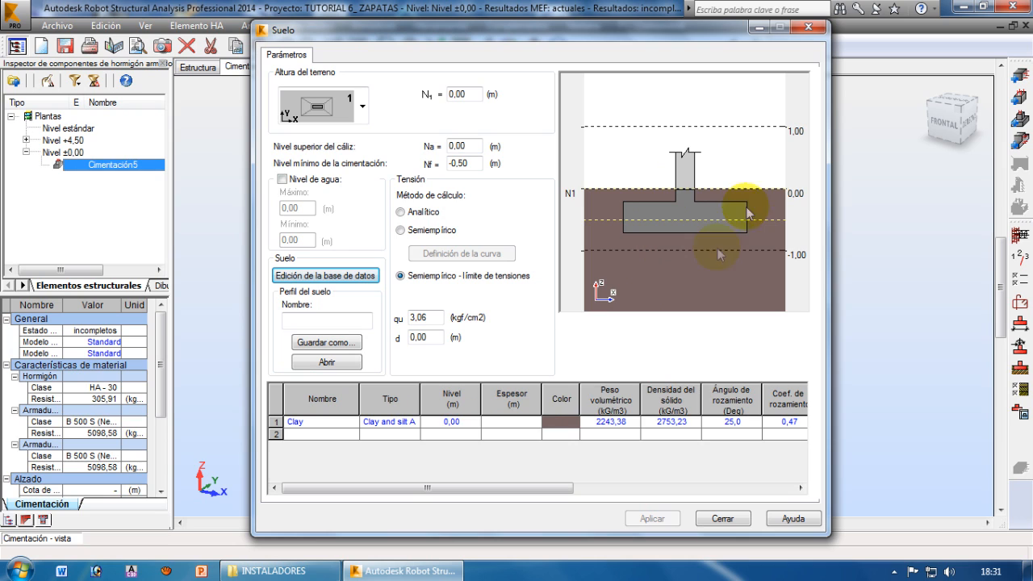
{"action": "left_click_drag", "start_coordinate": [571, 488], "coordinate": [641, 488]}
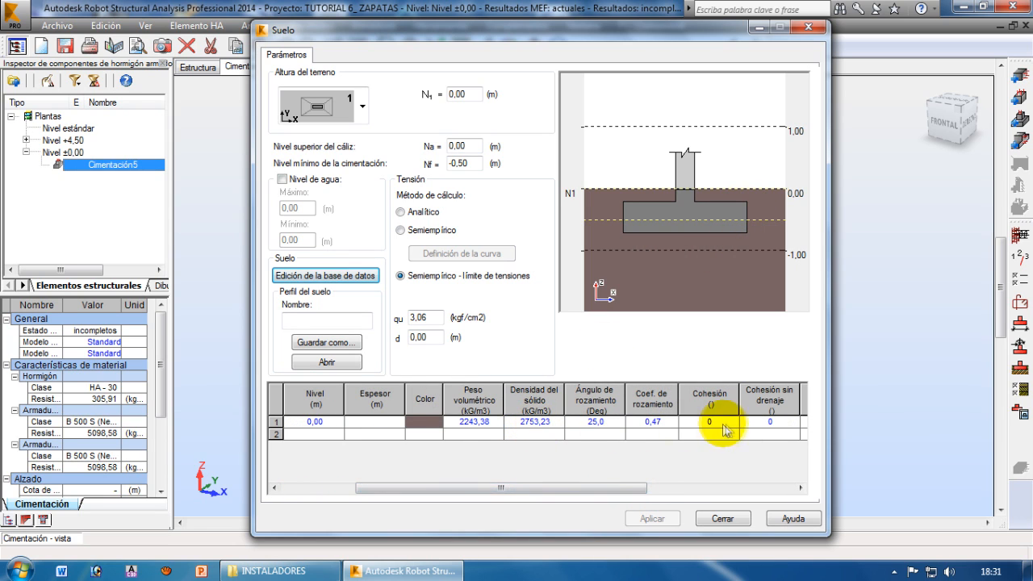
{"action": "left_click_drag", "start_coordinate": [601, 488], "coordinate": [441, 492]}
Add a second soil layer beneath the Clay, choosing Fine gravel with a sand and gravel type
{"action": "left_click", "coordinate": [331, 434]}
{"action": "left_click", "coordinate": [353, 435]}
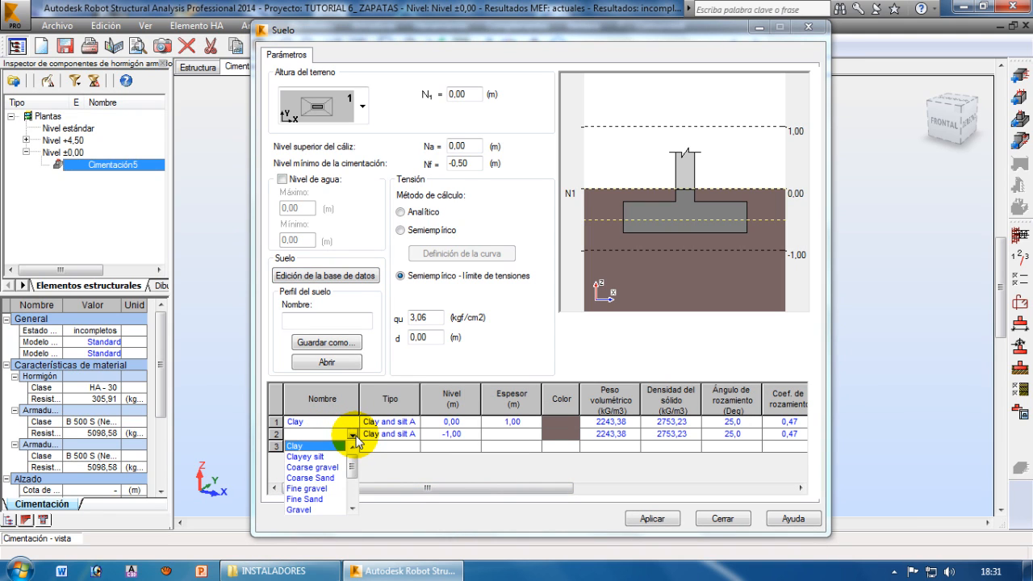
{"action": "left_click", "coordinate": [317, 488]}
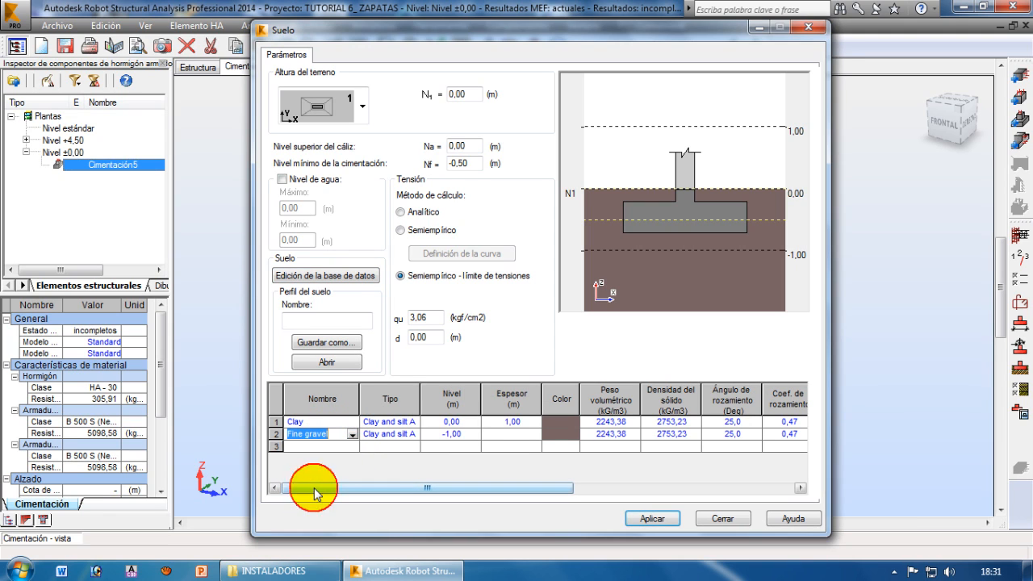
{"action": "left_click", "coordinate": [397, 436]}
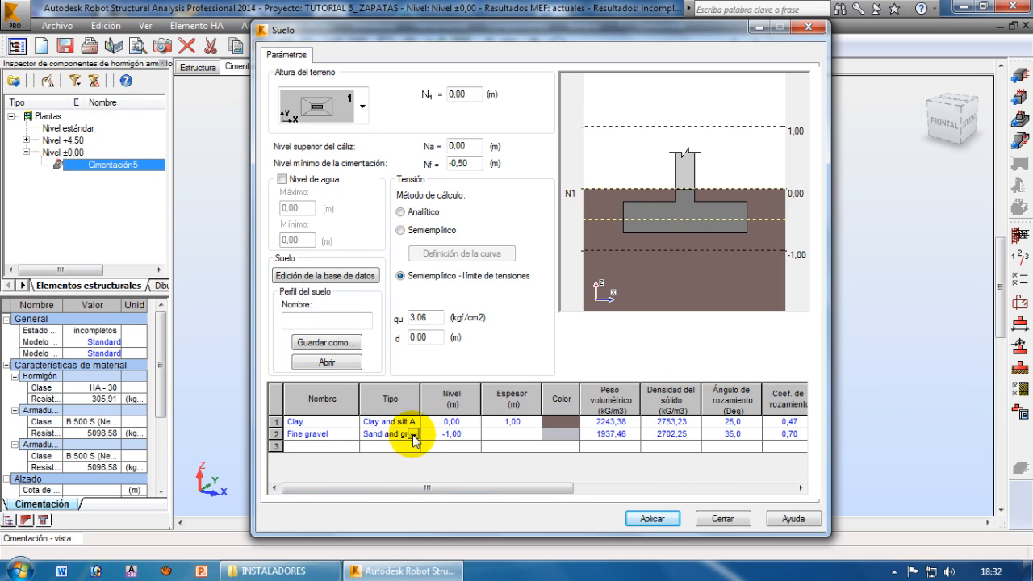
{"action": "left_click", "coordinate": [413, 434]}
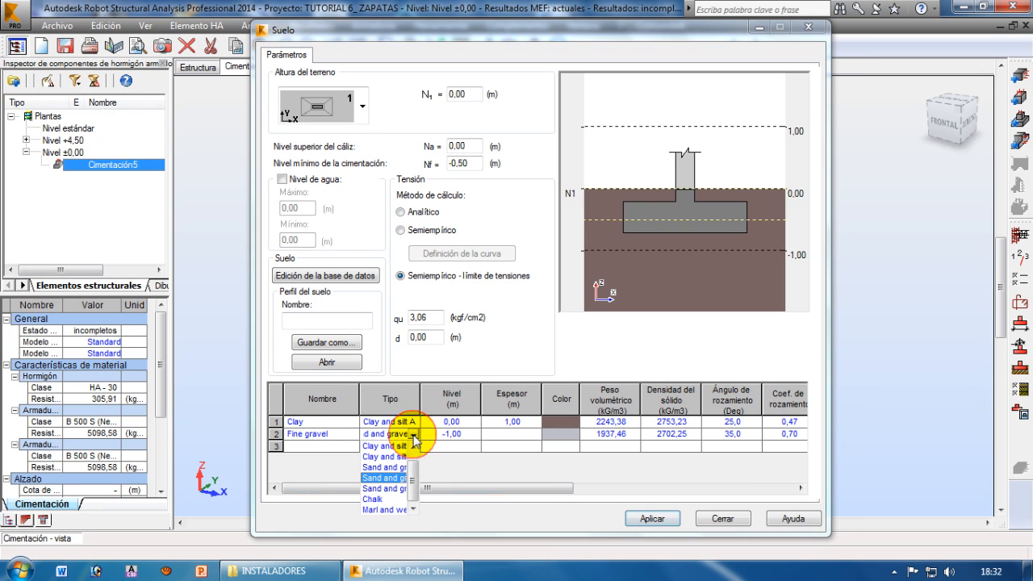
{"action": "left_click", "coordinate": [394, 488]}
Set the Fine gravel layer's level to -1.50 m and its colour to light green
{"action": "left_click", "coordinate": [454, 435]}
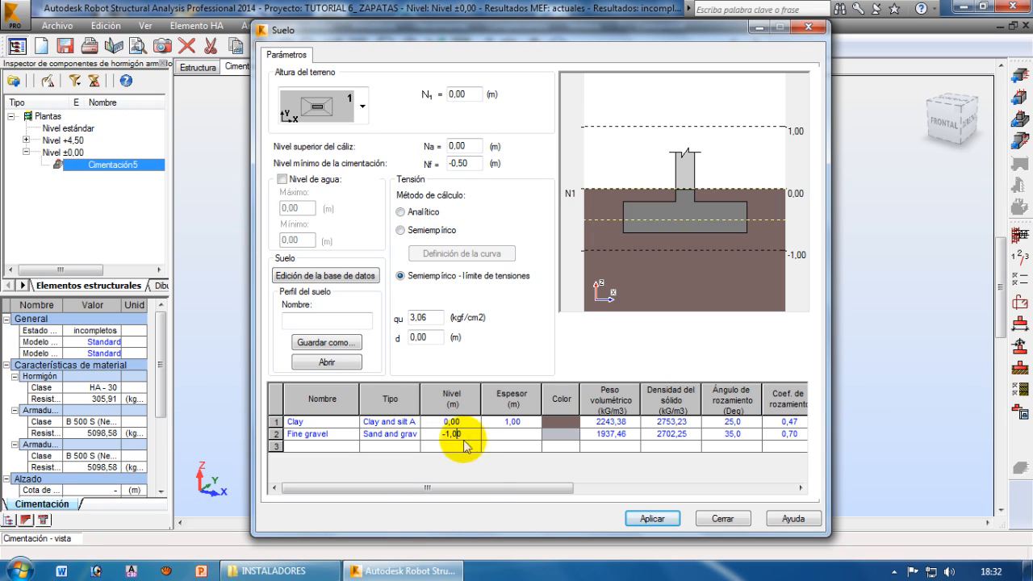
{"action": "left_click", "coordinate": [508, 436]}
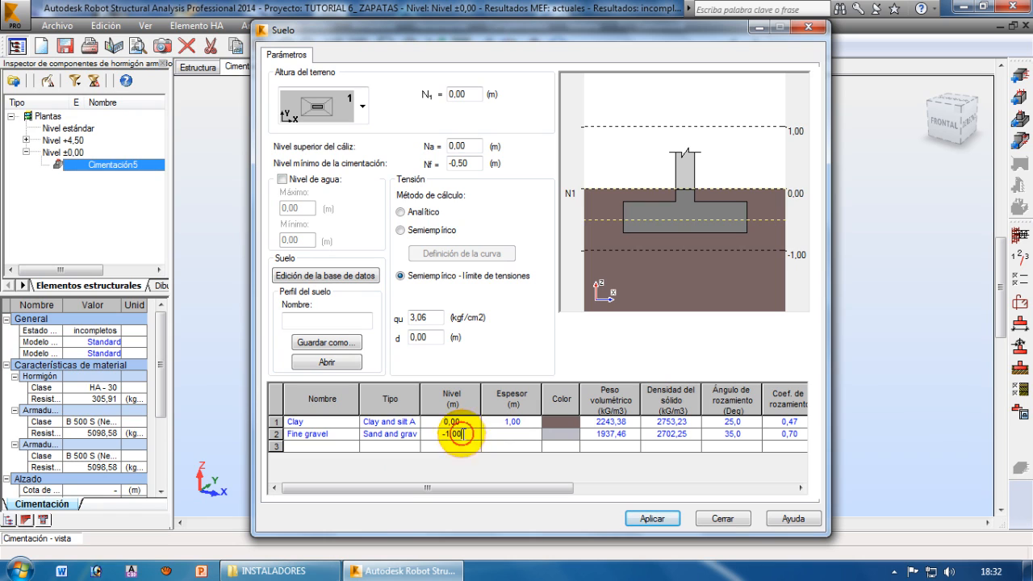
{"action": "double_click", "coordinate": [457, 434]}
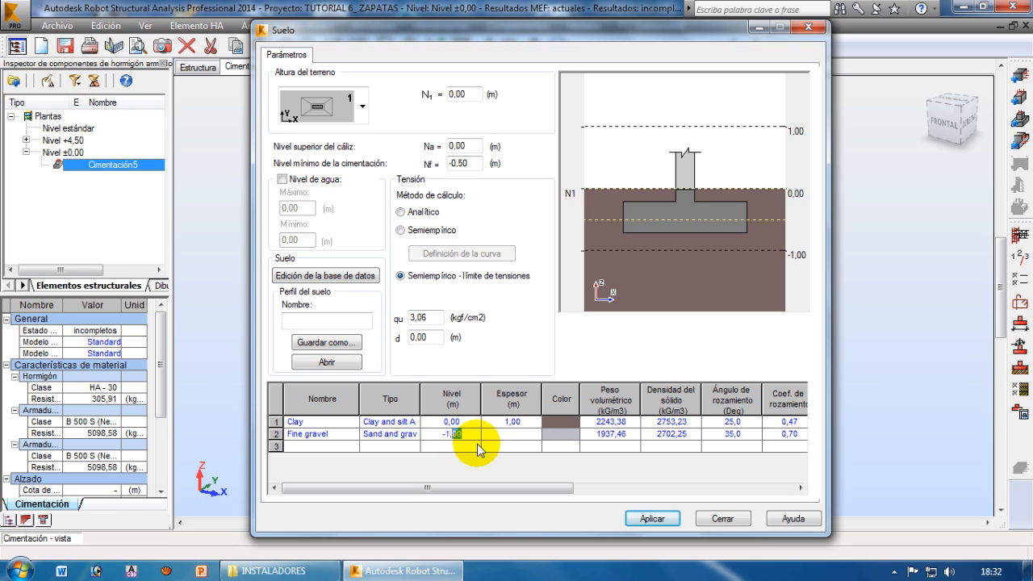
{"action": "type", "text": "50"}
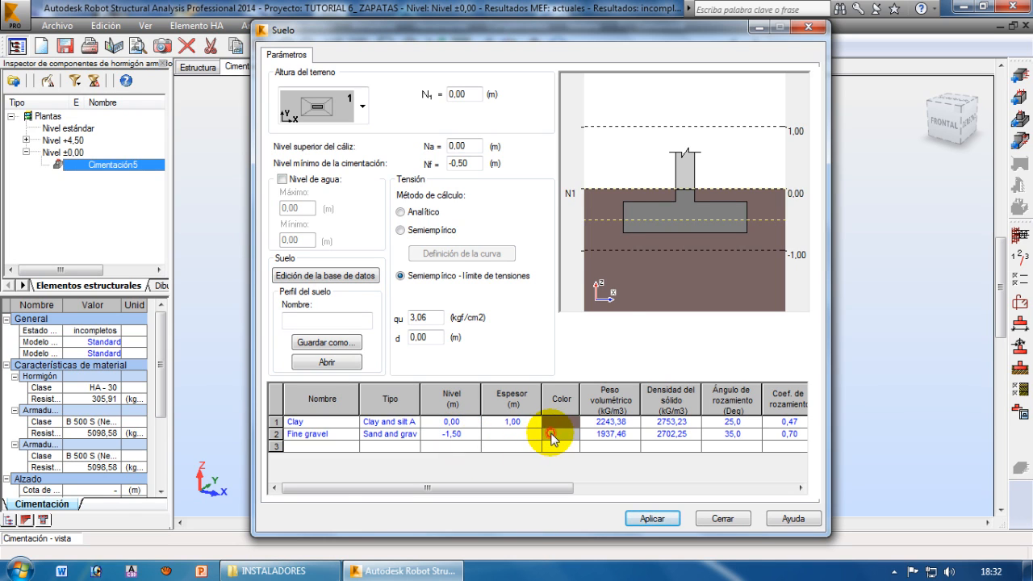
{"action": "left_click", "coordinate": [561, 436]}
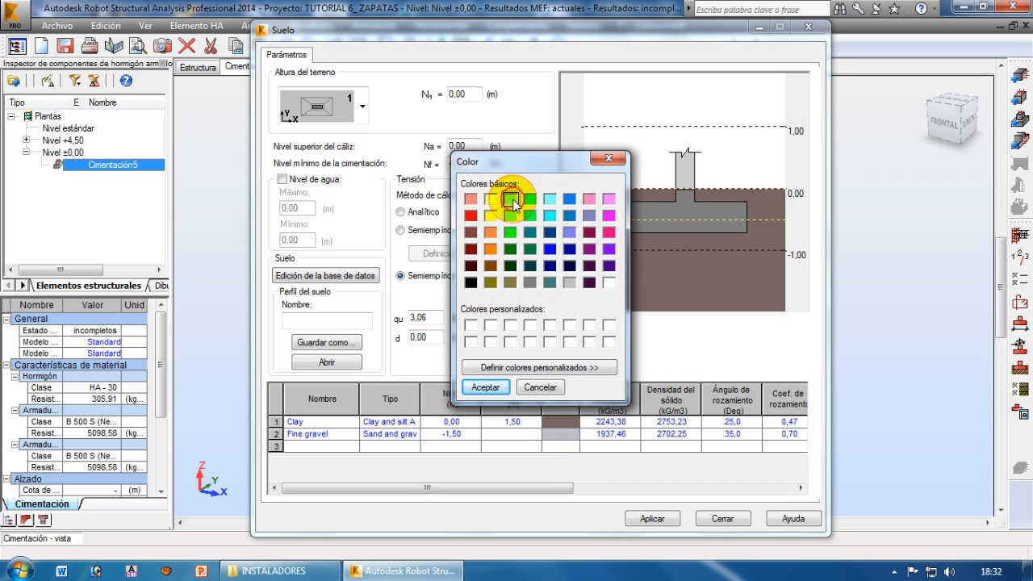
{"action": "left_click", "coordinate": [485, 387]}
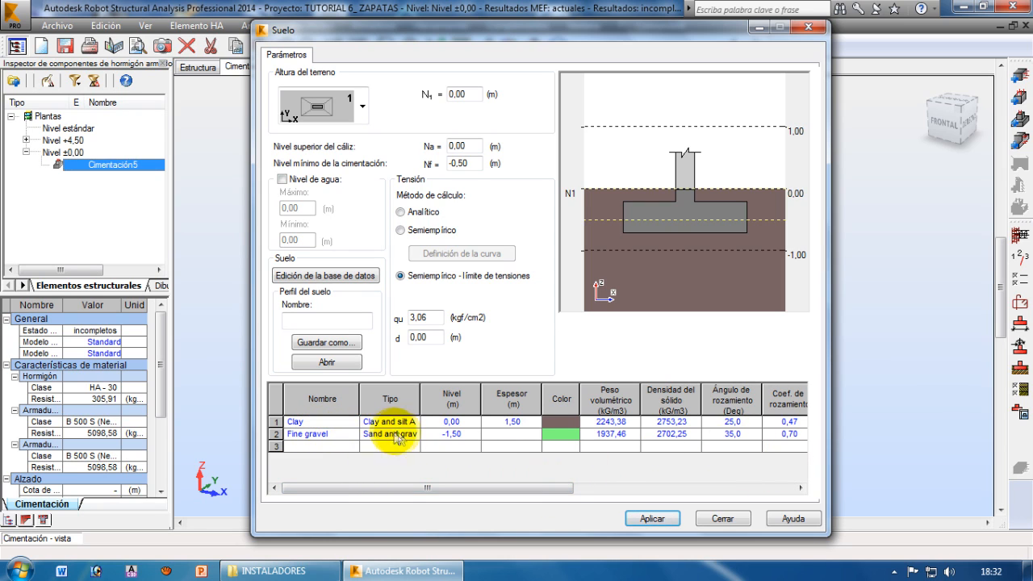
Set the soil stress limit qu to 2.00 kgf/cm2 for the semi-empirical stress-limit method
{"action": "left_click_drag", "start_coordinate": [563, 493], "coordinate": [484, 474]}
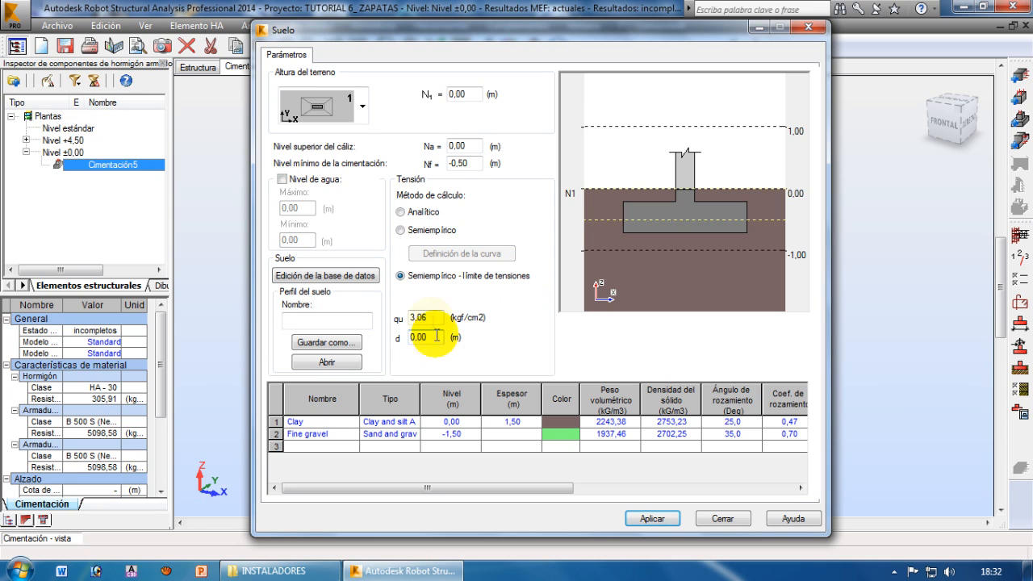
{"action": "left_click_drag", "start_coordinate": [428, 317], "coordinate": [402, 324]}
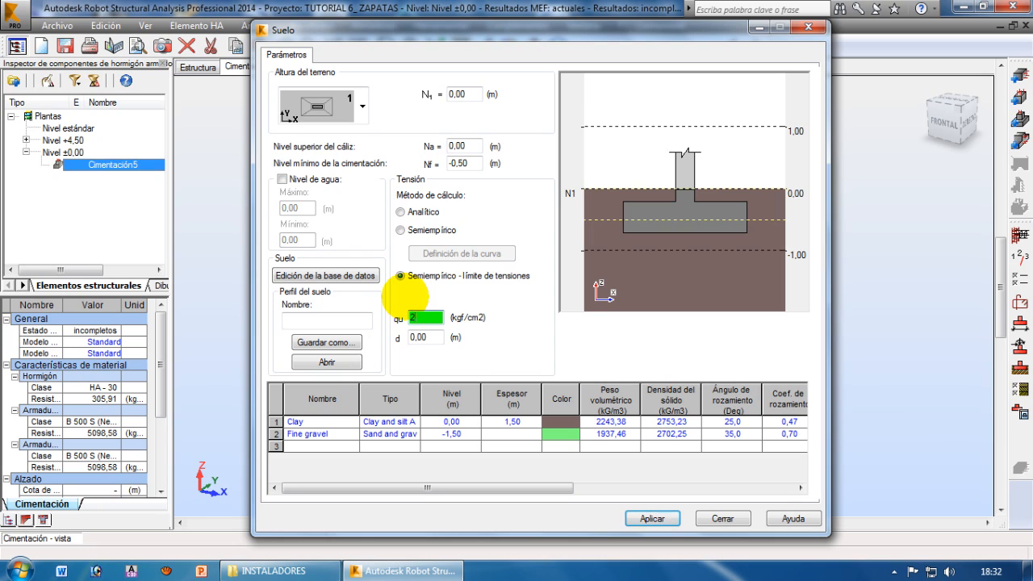
{"action": "left_click", "coordinate": [466, 278]}
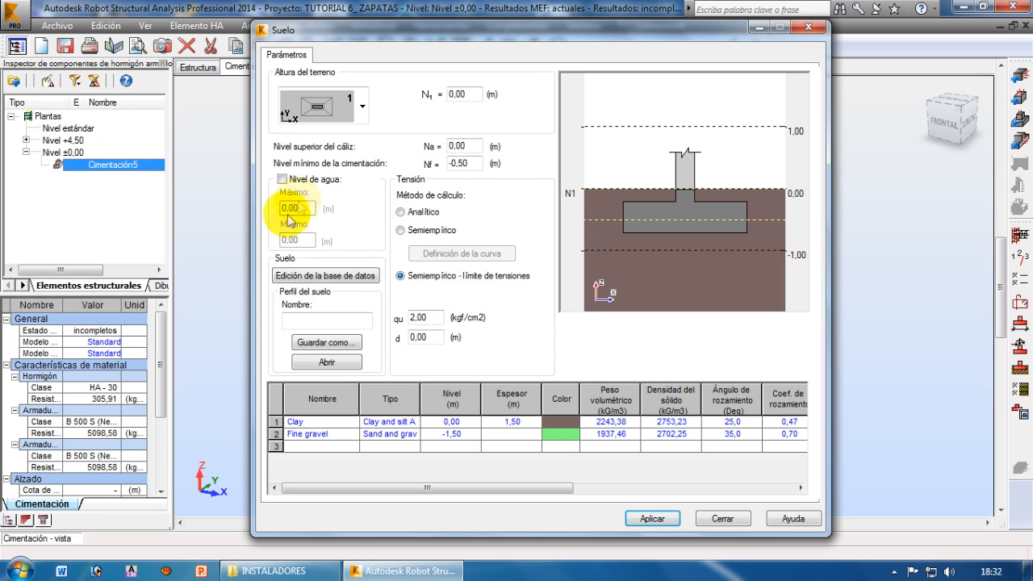
Enable the water level to examine its maximum and minimum values, and disable it again
{"action": "left_click", "coordinate": [283, 181]}
{"action": "left_click", "coordinate": [297, 208]}
{"action": "left_click", "coordinate": [292, 240]}
{"action": "left_click_drag", "start_coordinate": [294, 240], "coordinate": [266, 241]}
{"action": "left_click_drag", "start_coordinate": [302, 208], "coordinate": [269, 207]}
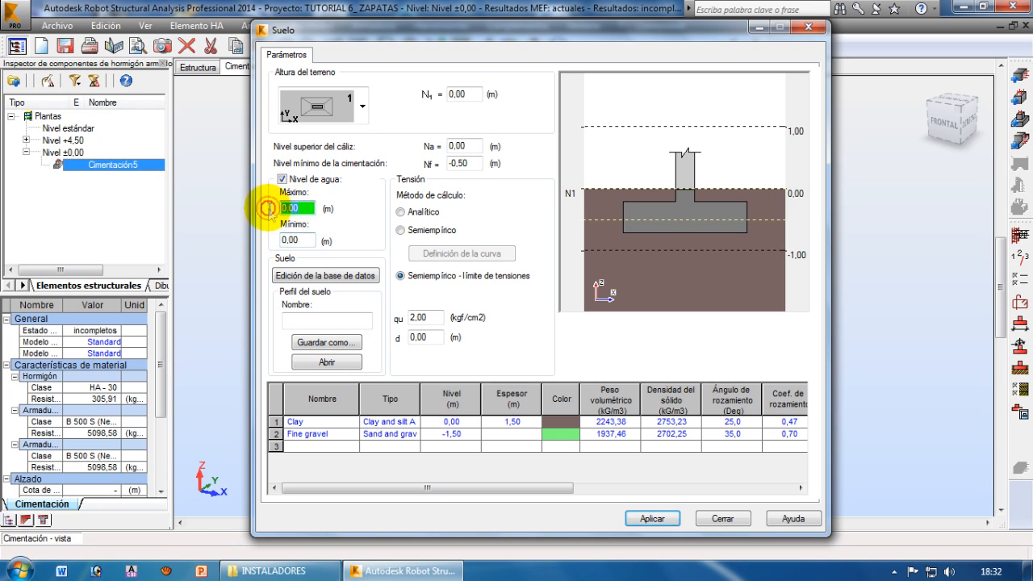
{"action": "left_click", "coordinate": [305, 243]}
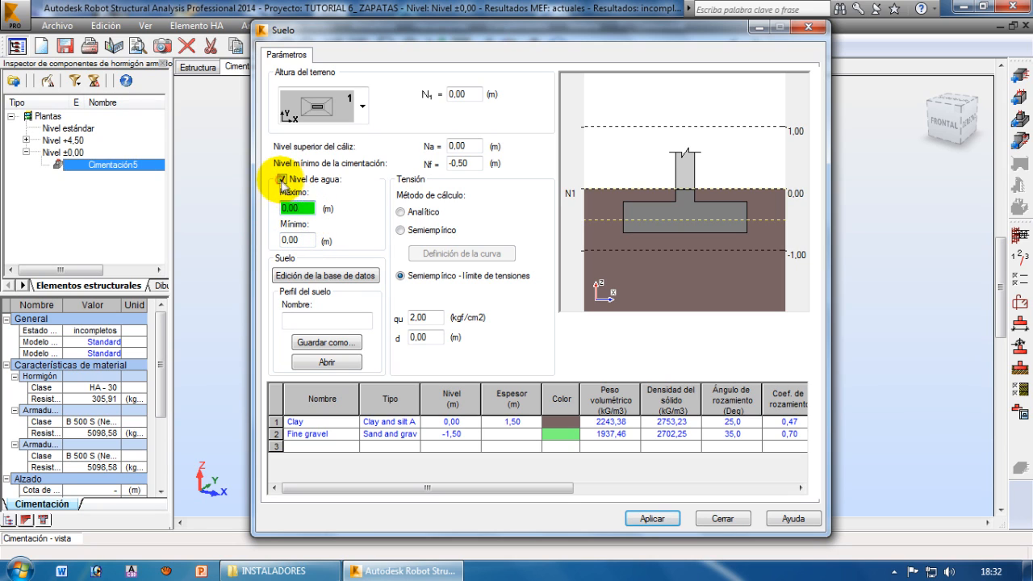
{"action": "left_click", "coordinate": [283, 179]}
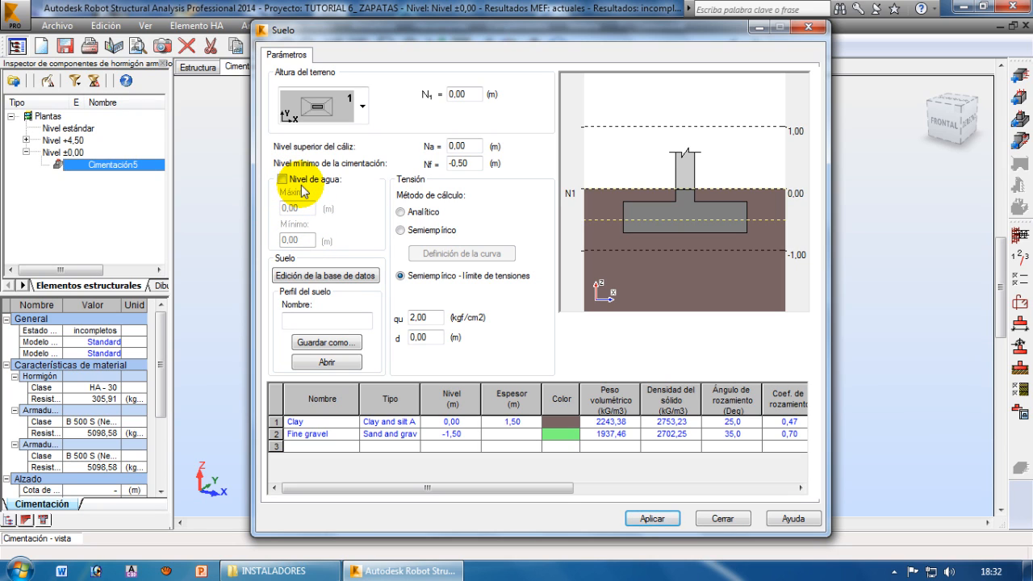
Apply the two-layer soil definition, check the qu stress value and close the soil definition
{"action": "left_click", "coordinate": [425, 317]}
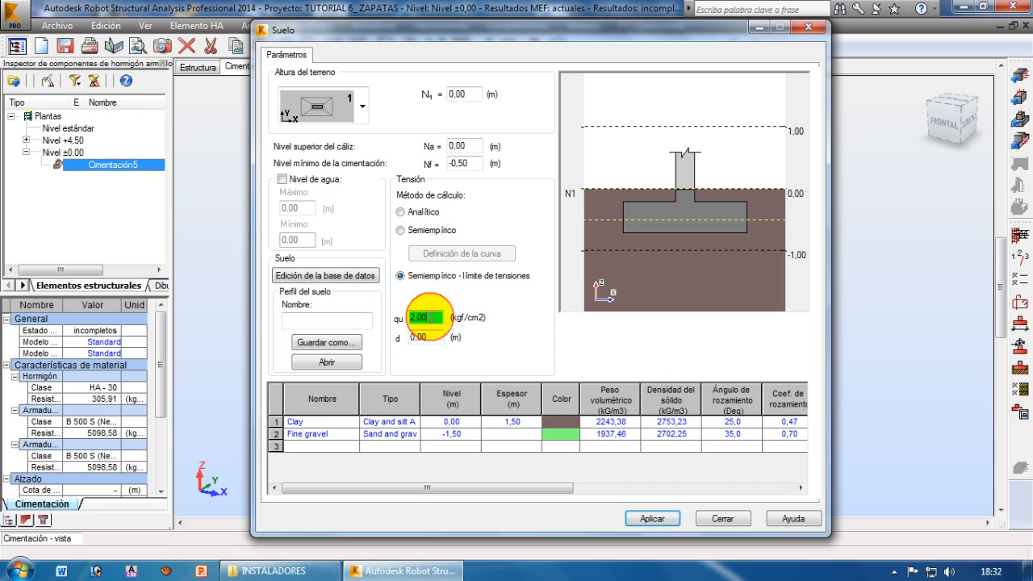
{"action": "left_click", "coordinate": [645, 519]}
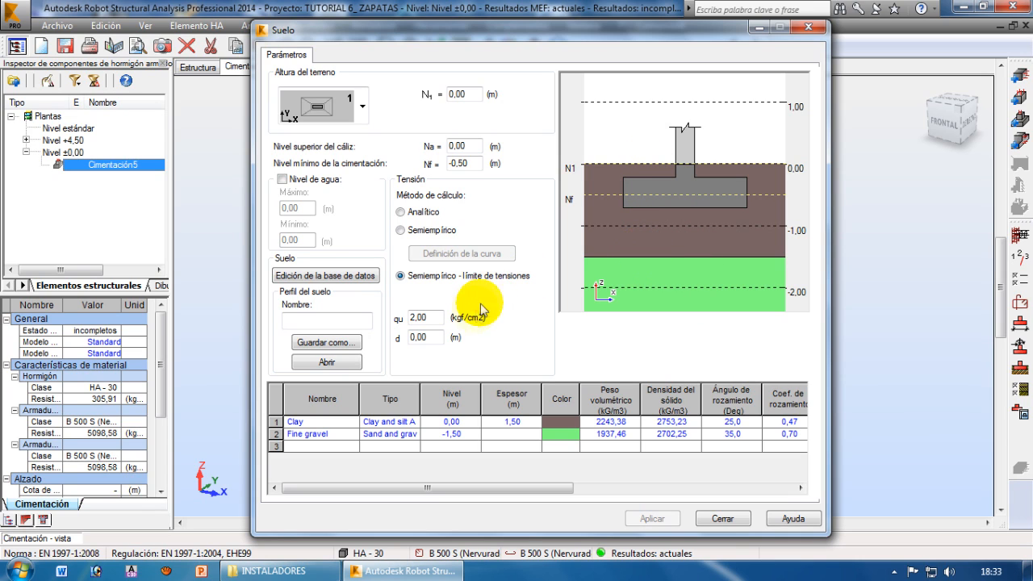
{"action": "double_click", "coordinate": [426, 318]}
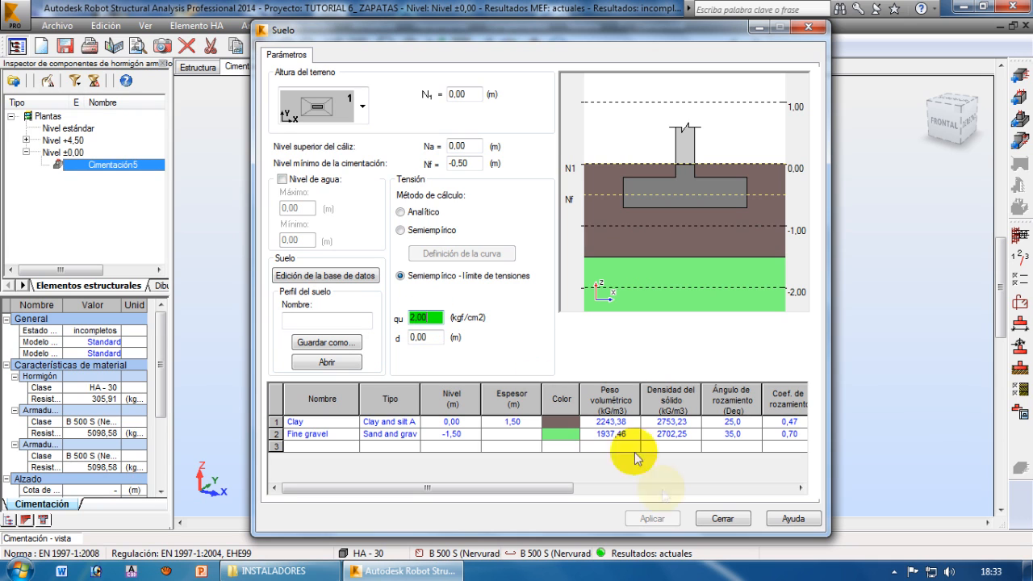
{"action": "left_click", "coordinate": [720, 517]}
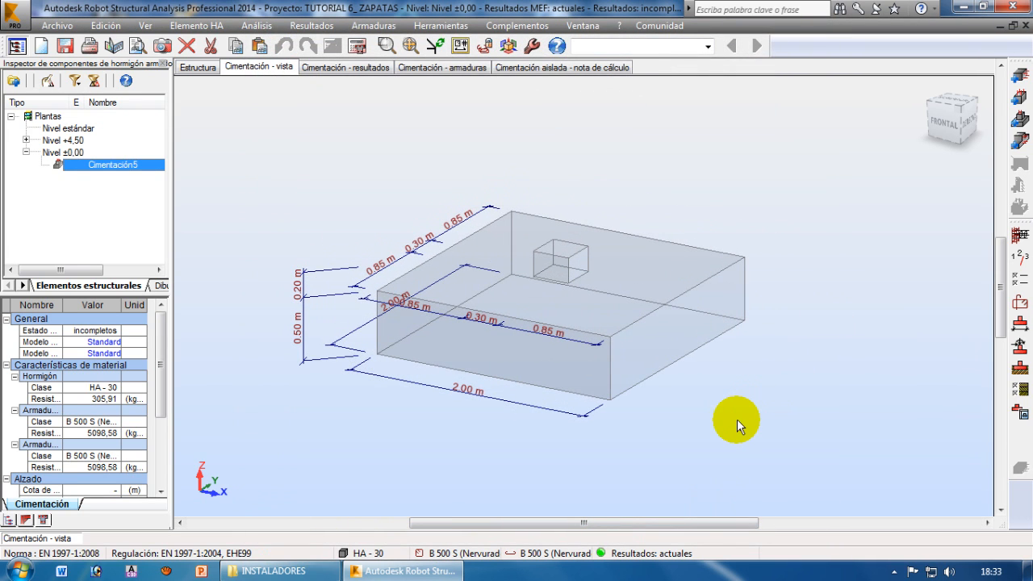
Open the footing's calculation options and review the punching and shear safety coefficient and the covers c1 and c2
{"action": "left_click", "coordinate": [1020, 281]}
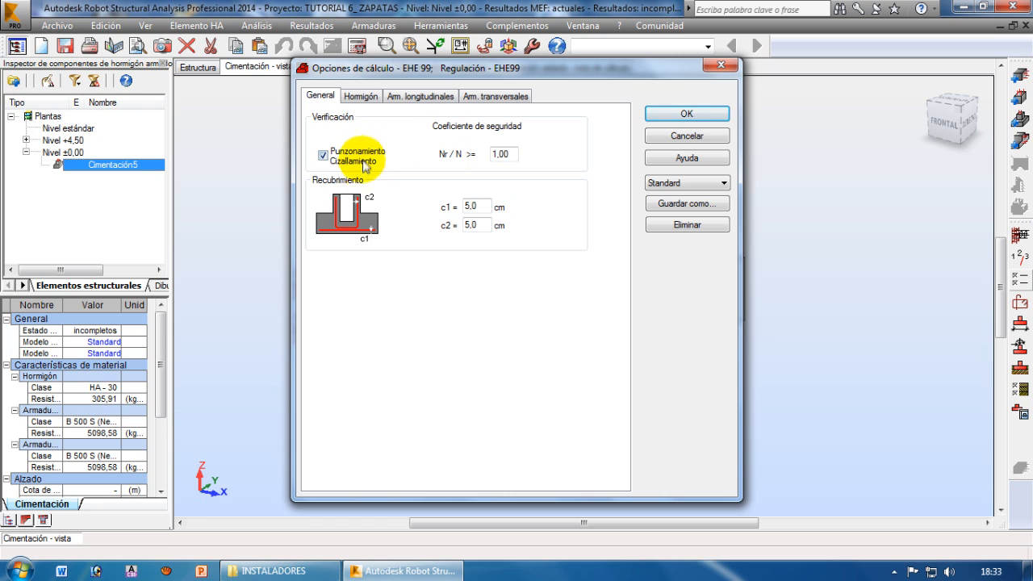
{"action": "double_click", "coordinate": [502, 154]}
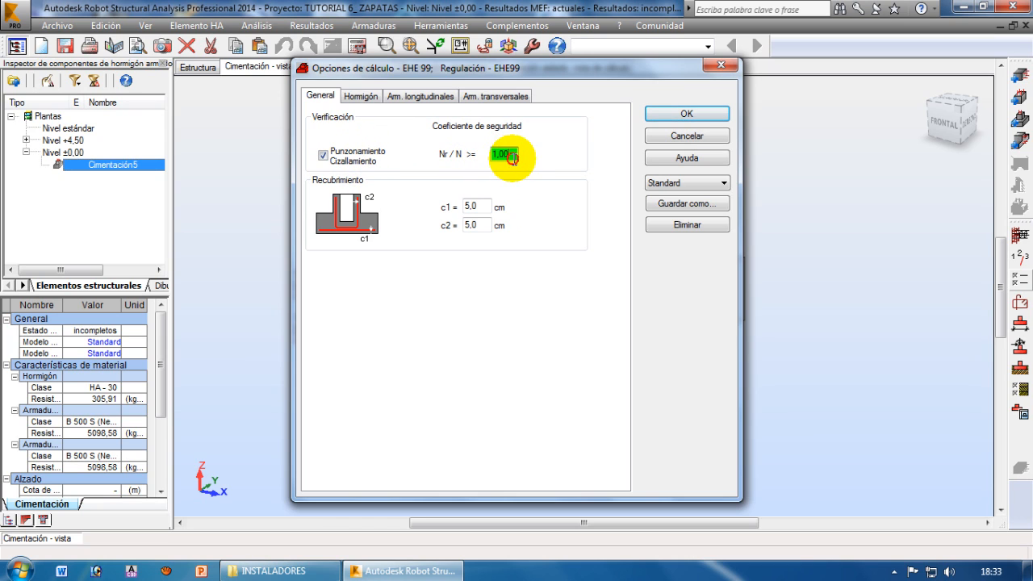
{"action": "key", "text": "Tab"}
{"action": "key", "text": "Tab"}
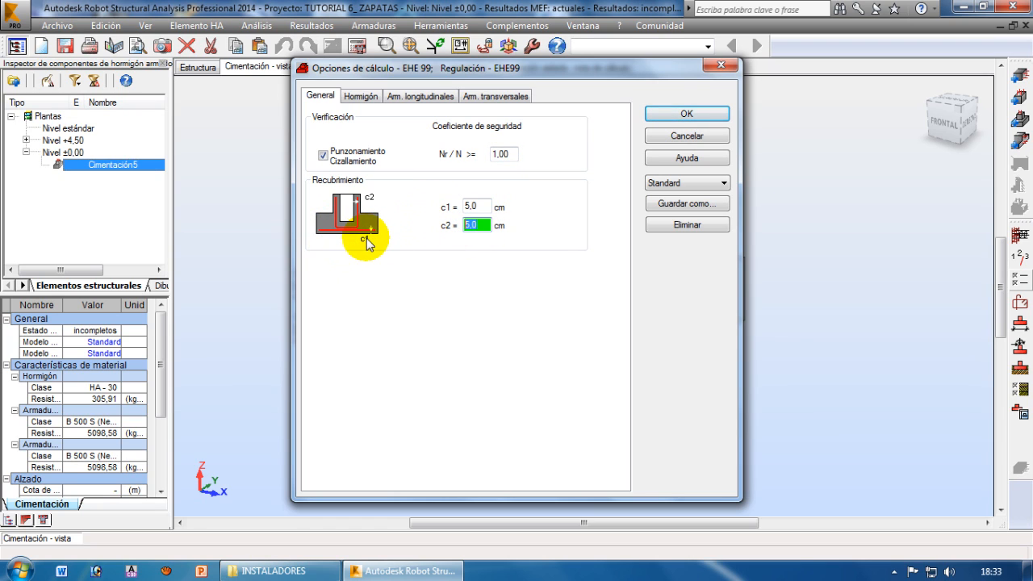
{"action": "double_click", "coordinate": [476, 206]}
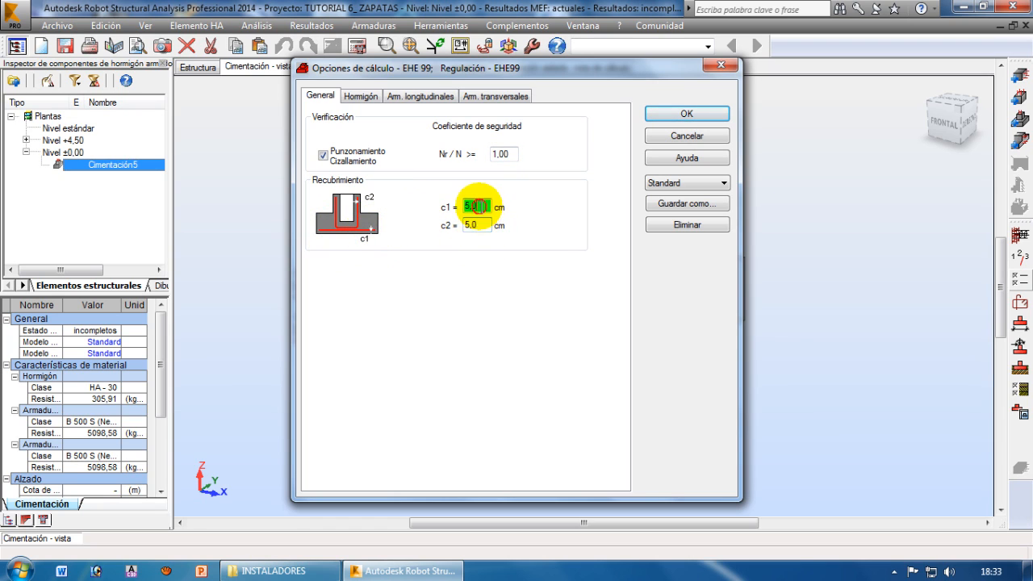
{"action": "double_click", "coordinate": [476, 225]}
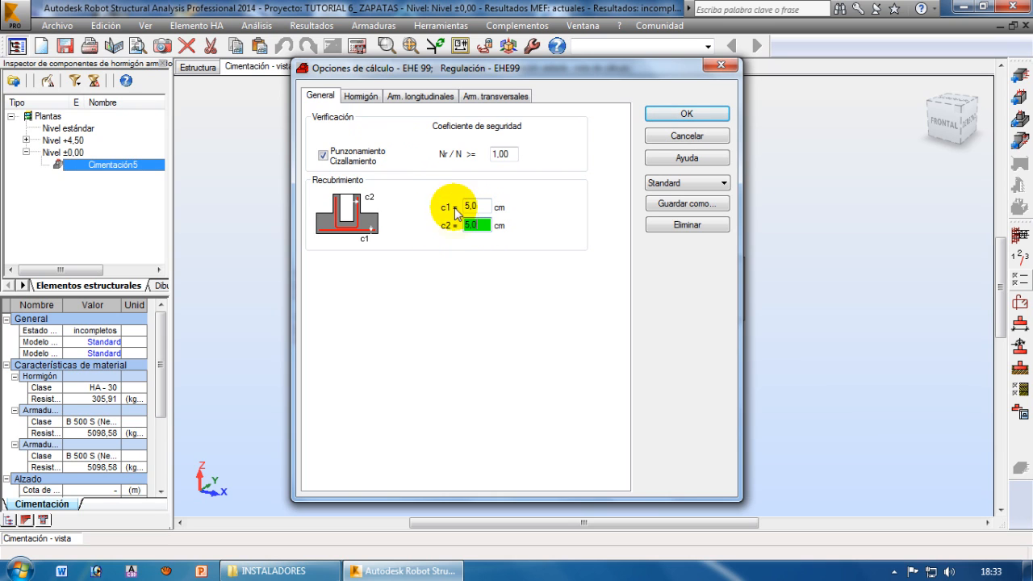
Set the footing's concrete class to H-240 in the calculation options
{"action": "left_click", "coordinate": [360, 96]}
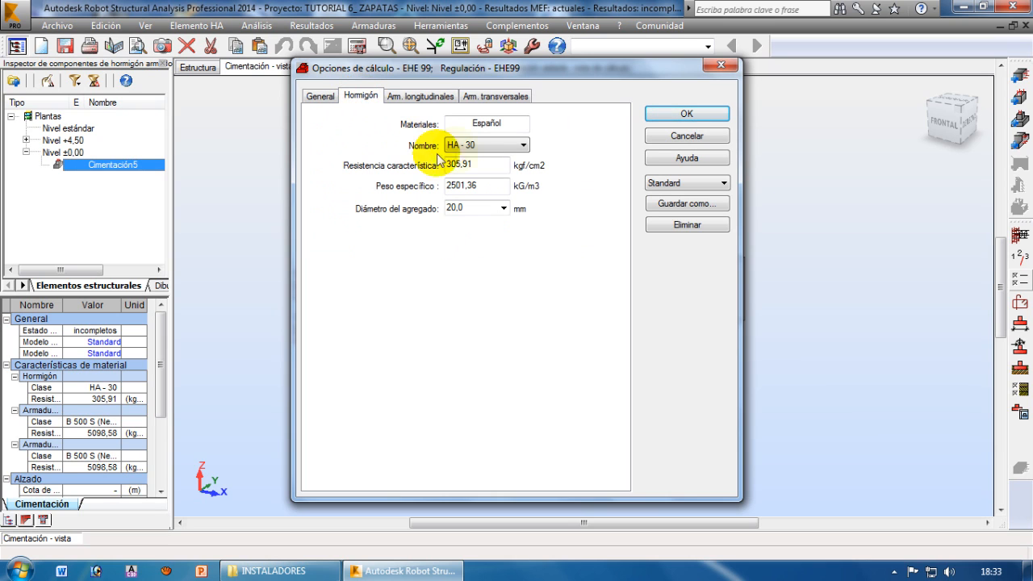
{"action": "left_click", "coordinate": [488, 145]}
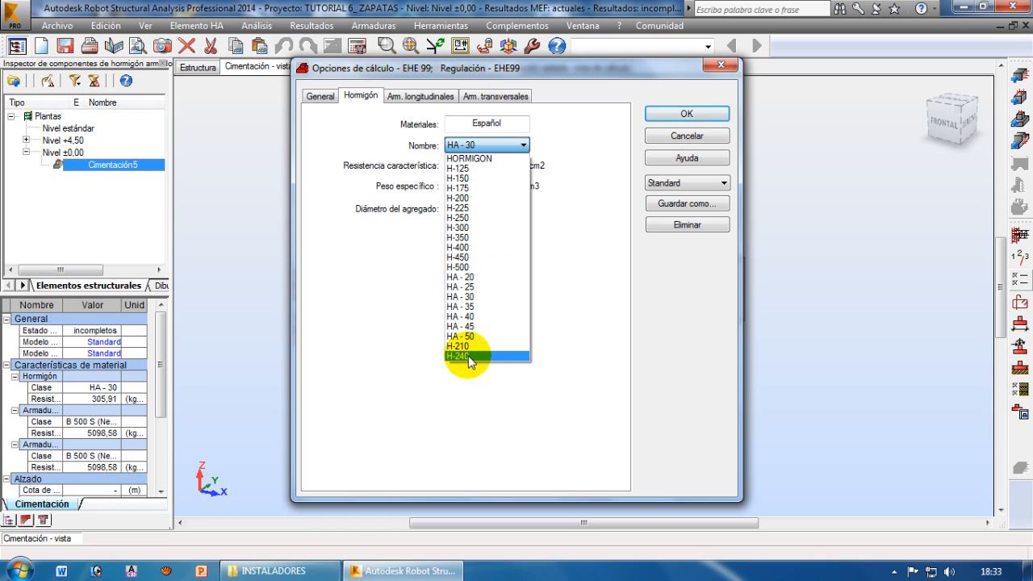
{"action": "left_click", "coordinate": [470, 355]}
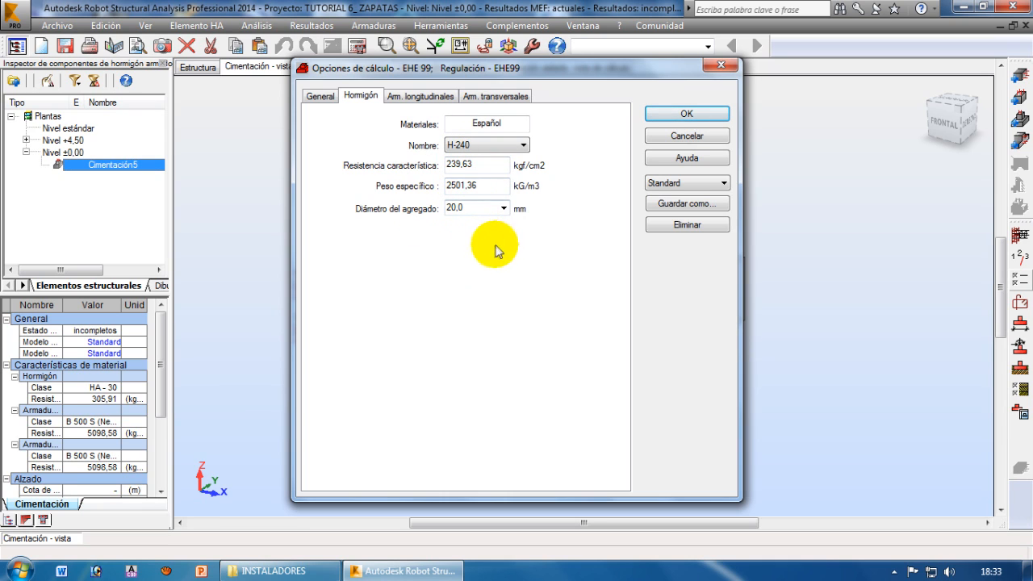
Exclude the 6 mm and 8 mm bar diameters from both the longitudinal and the transverse reinforcement
{"action": "left_click", "coordinate": [420, 96]}
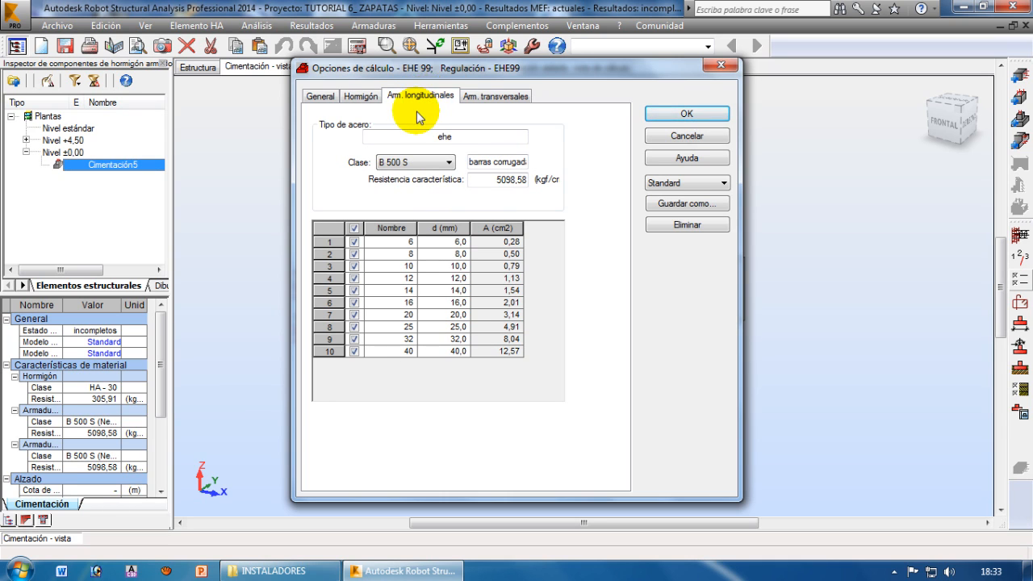
{"action": "left_click", "coordinate": [354, 242]}
{"action": "left_click", "coordinate": [354, 254]}
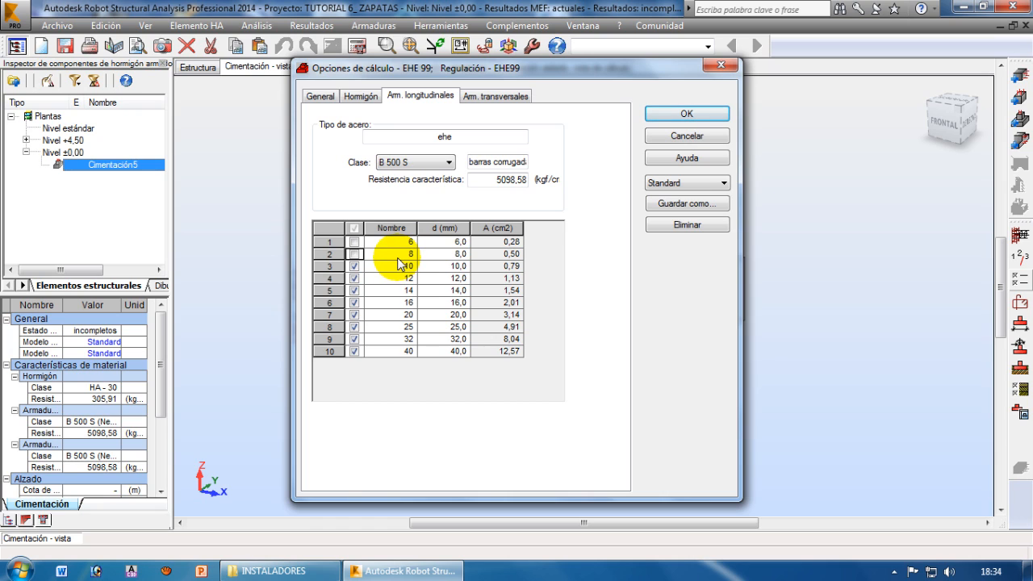
{"action": "left_click", "coordinate": [495, 95]}
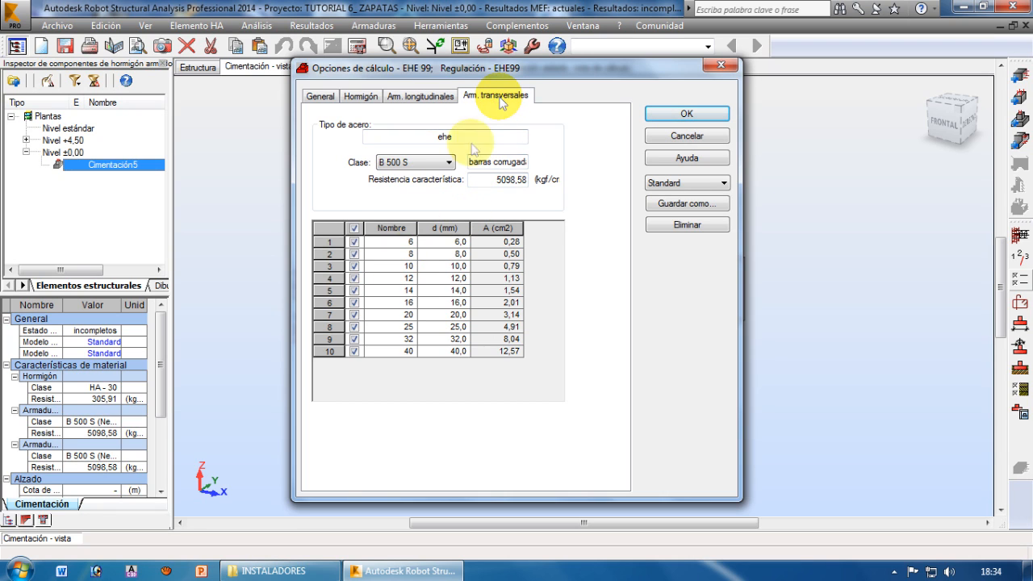
{"action": "left_click", "coordinate": [355, 242]}
{"action": "left_click", "coordinate": [355, 254]}
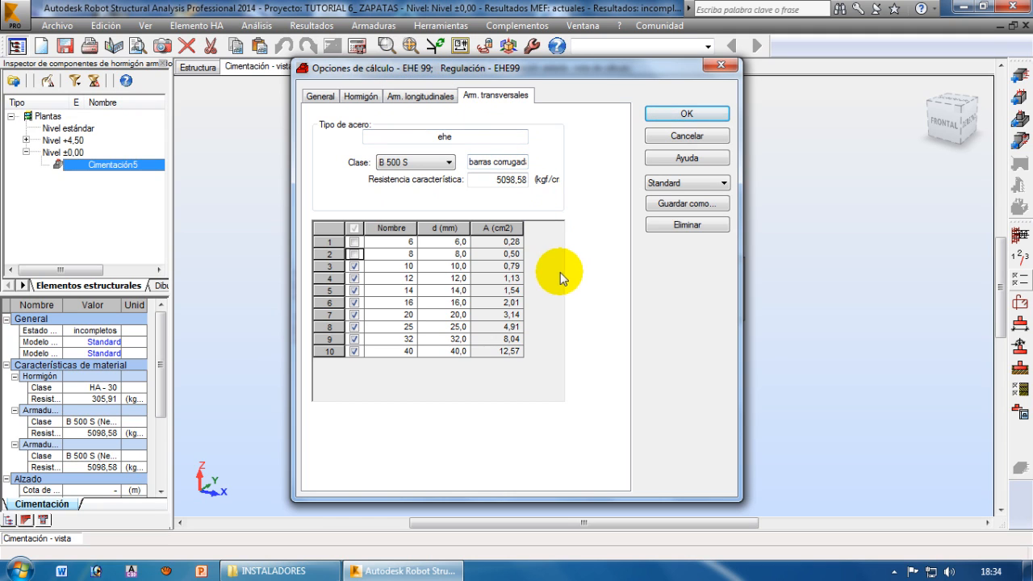
Save the calculation options under the name ZAPATAS and apply them to the footing
{"action": "left_click", "coordinate": [683, 203]}
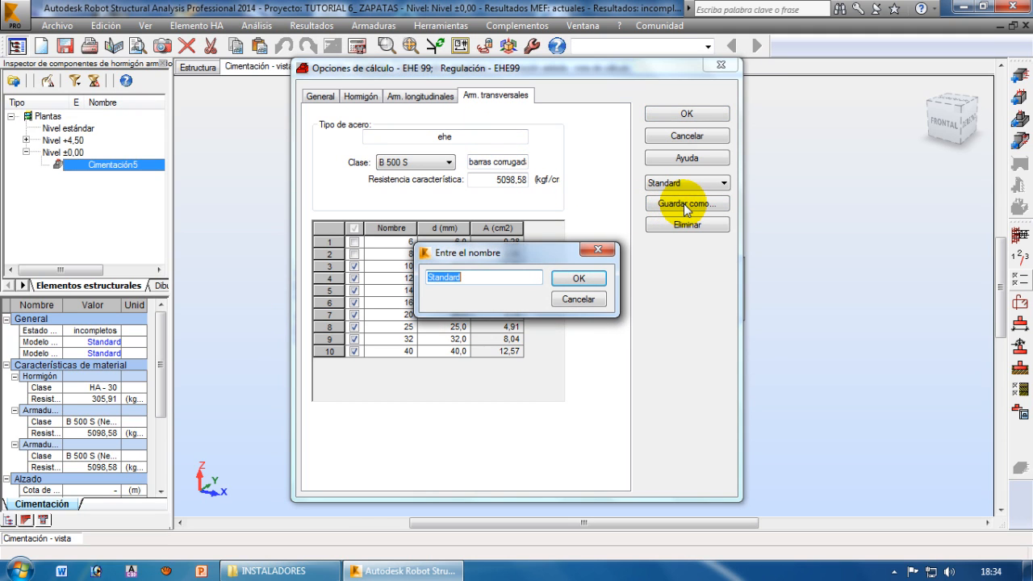
{"action": "left_click", "coordinate": [475, 277]}
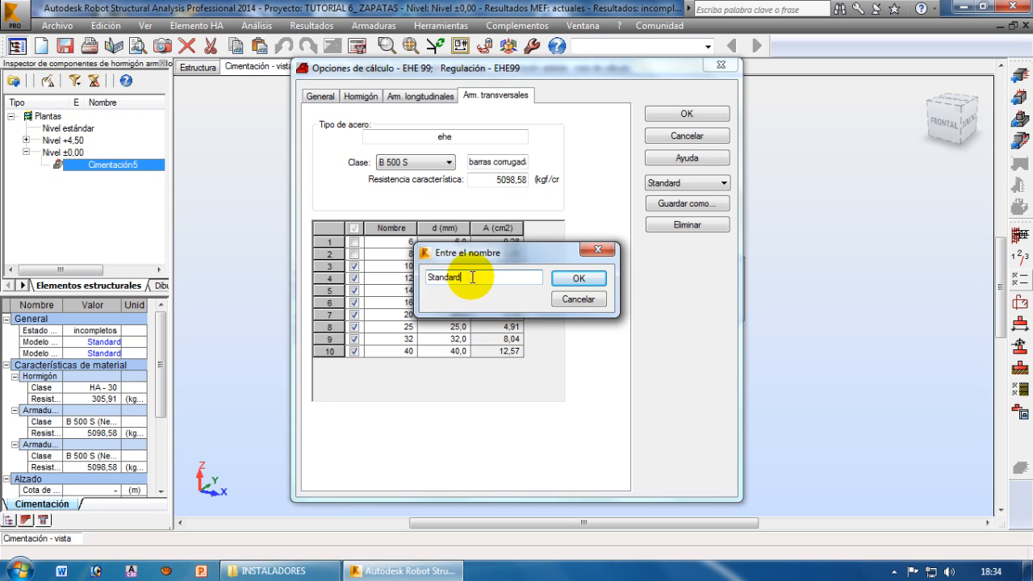
{"action": "left_click_drag", "start_coordinate": [472, 277], "coordinate": [425, 276]}
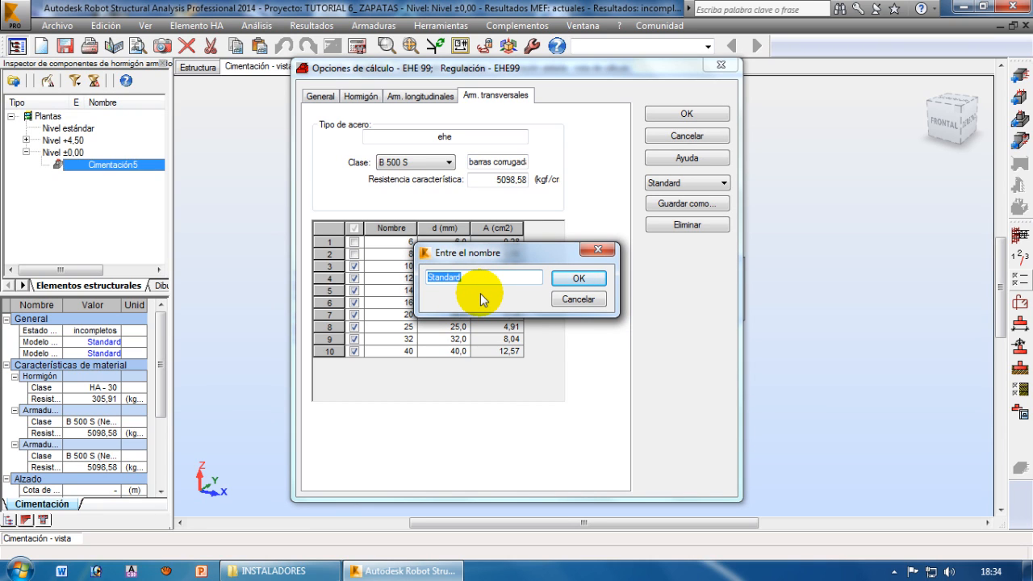
{"action": "type", "text": "ZAPATAS"}
{"action": "left_click", "coordinate": [577, 278]}
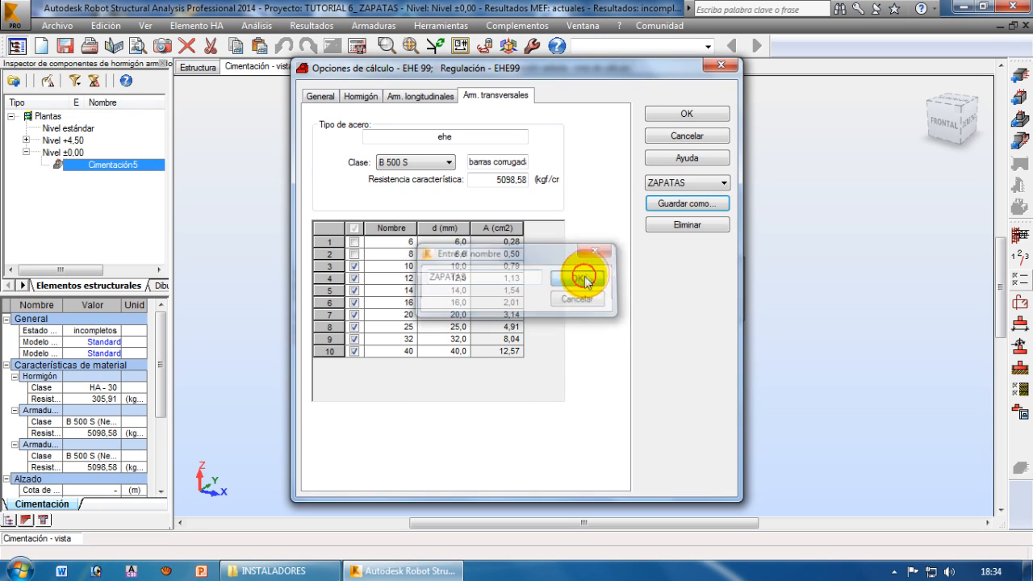
{"action": "left_click", "coordinate": [671, 117]}
Open the footing's reinforcement model and review the minimum and maximum bar spacing of the first and second layers
{"action": "middle_click_drag", "start_coordinate": [813, 309], "coordinate": [793, 282]}
{"action": "scroll", "coordinate": [780, 269], "scroll_direction": "up", "scroll_amount": 3}
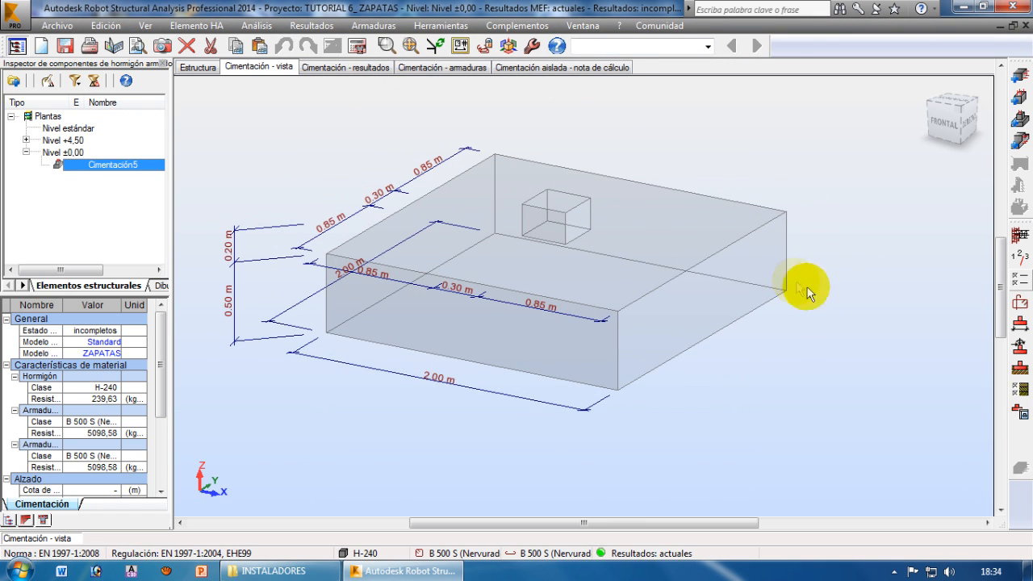
{"action": "left_click", "coordinate": [1021, 305]}
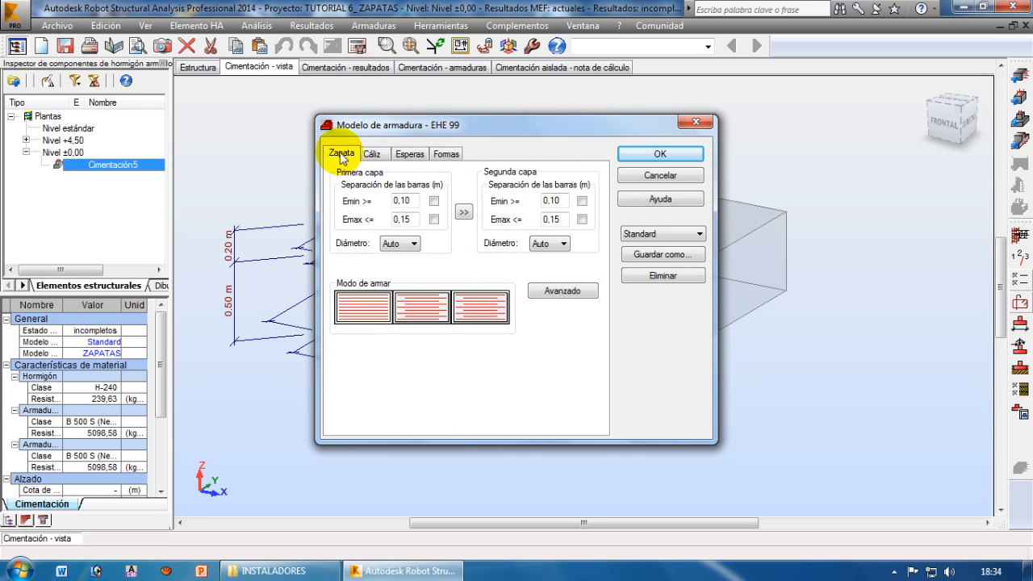
{"action": "double_click", "coordinate": [410, 201]}
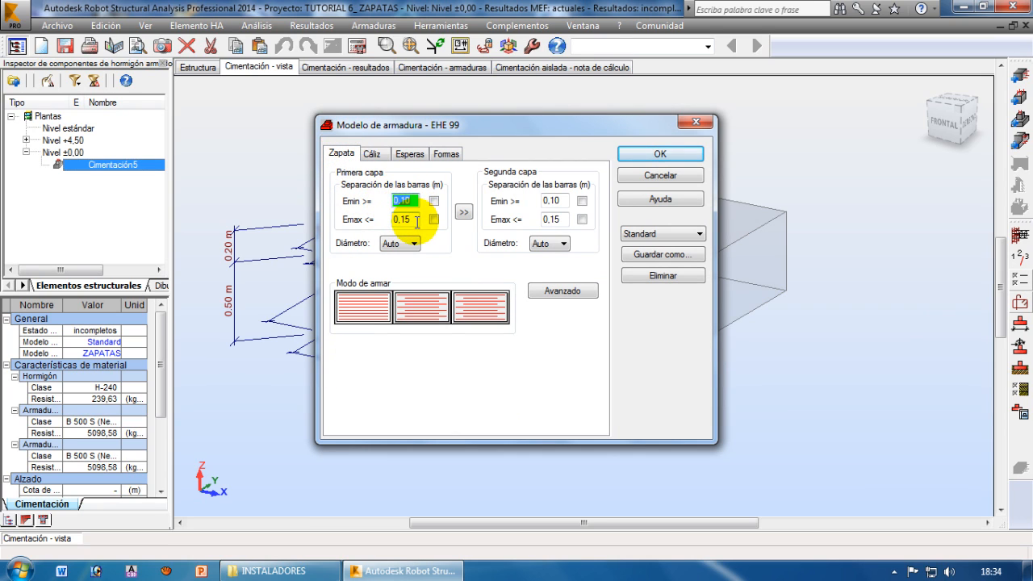
{"action": "double_click", "coordinate": [407, 218]}
{"action": "double_click", "coordinate": [406, 200]}
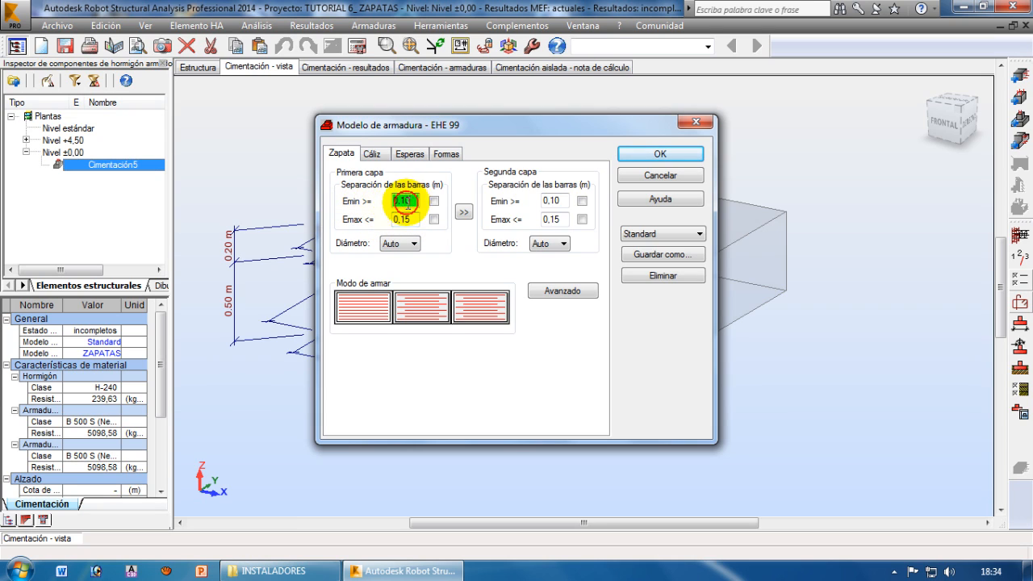
{"action": "double_click", "coordinate": [408, 201]}
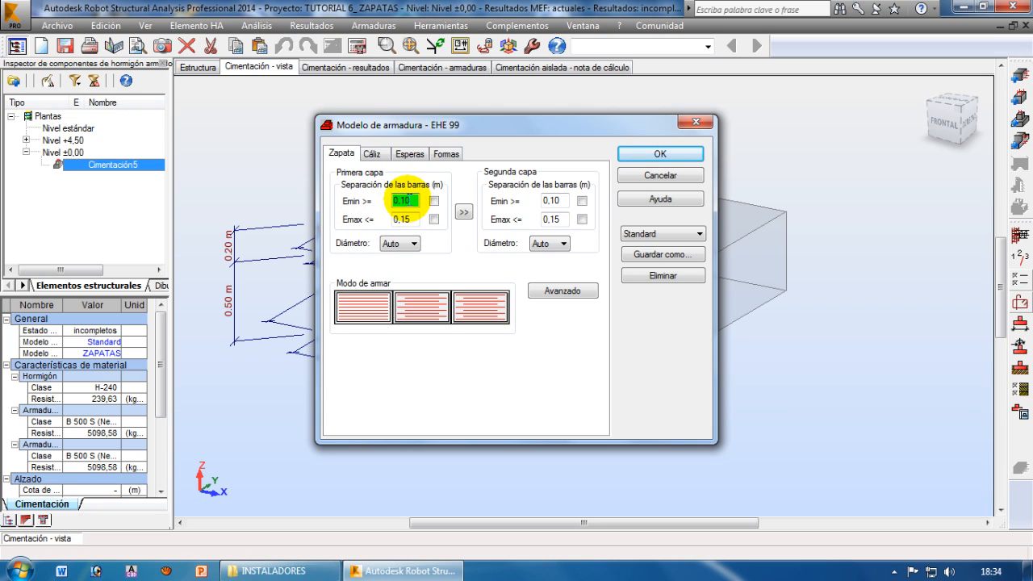
{"action": "double_click", "coordinate": [404, 218]}
{"action": "double_click", "coordinate": [554, 201]}
{"action": "double_click", "coordinate": [554, 220]}
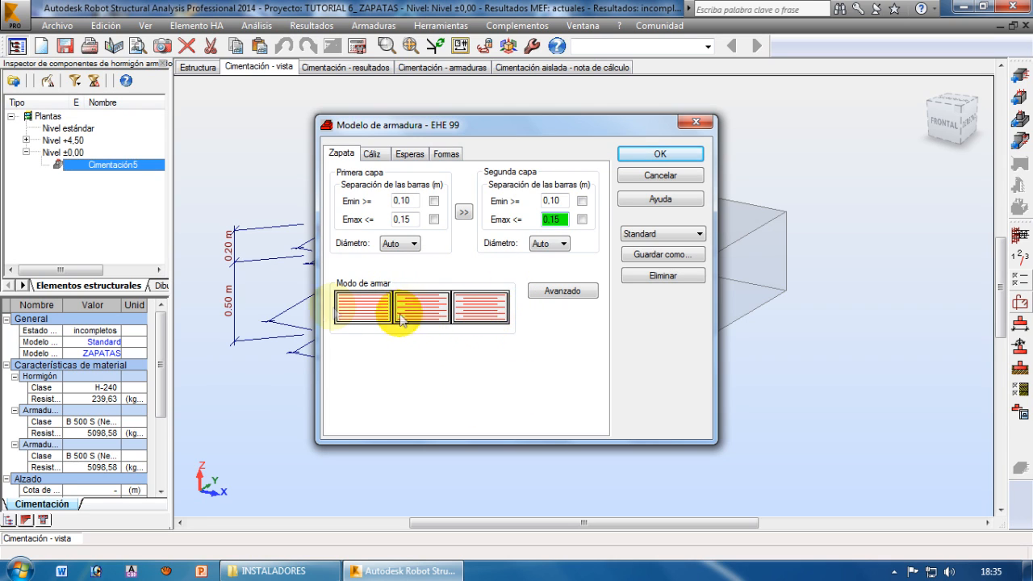
Review the pedestal reinforcement settings and the length options of the column dowels in the reinforcement model
{"action": "left_click", "coordinate": [372, 154]}
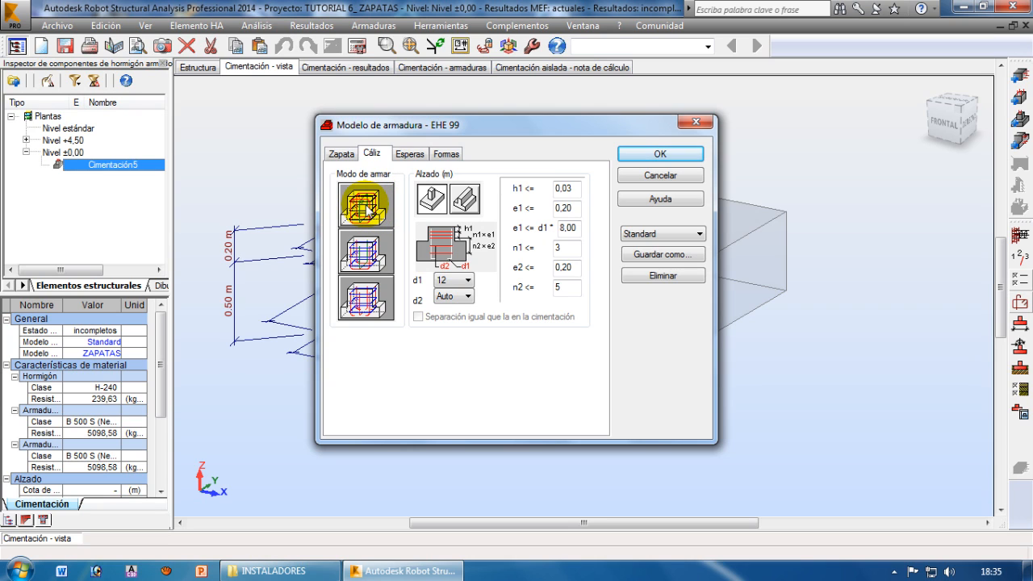
{"action": "left_click", "coordinate": [407, 154]}
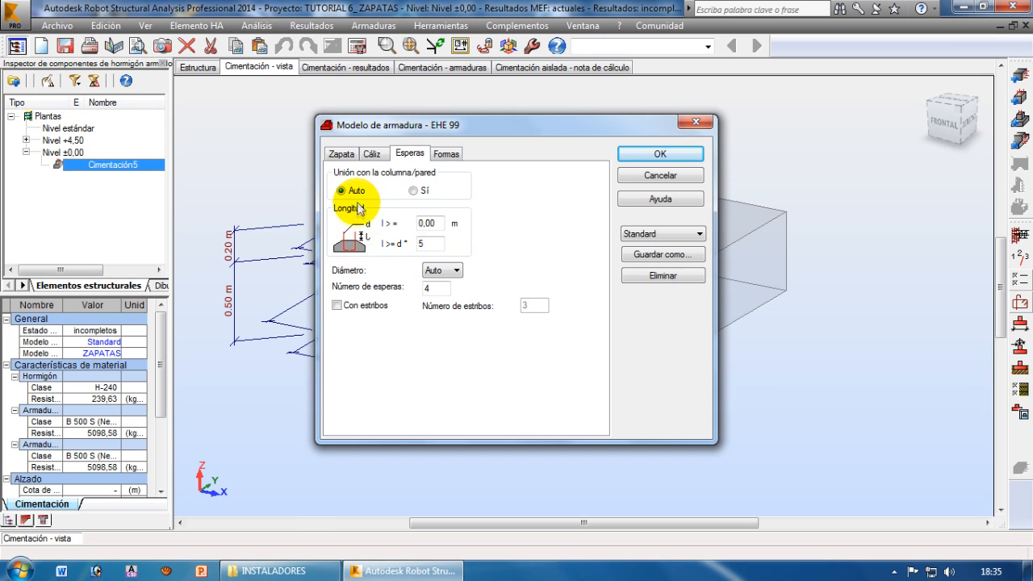
{"action": "double_click", "coordinate": [441, 223]}
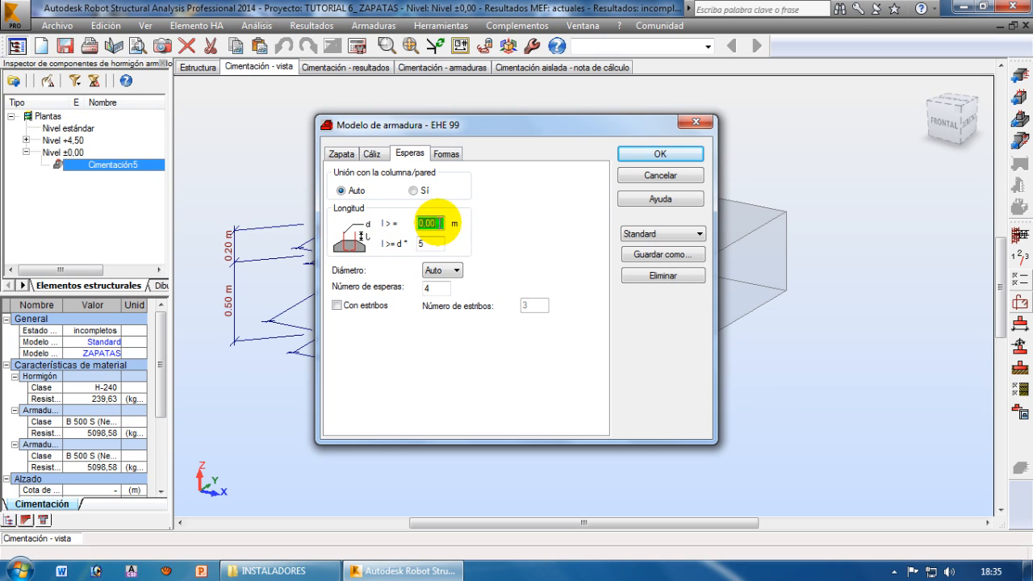
{"action": "left_click", "coordinate": [440, 242]}
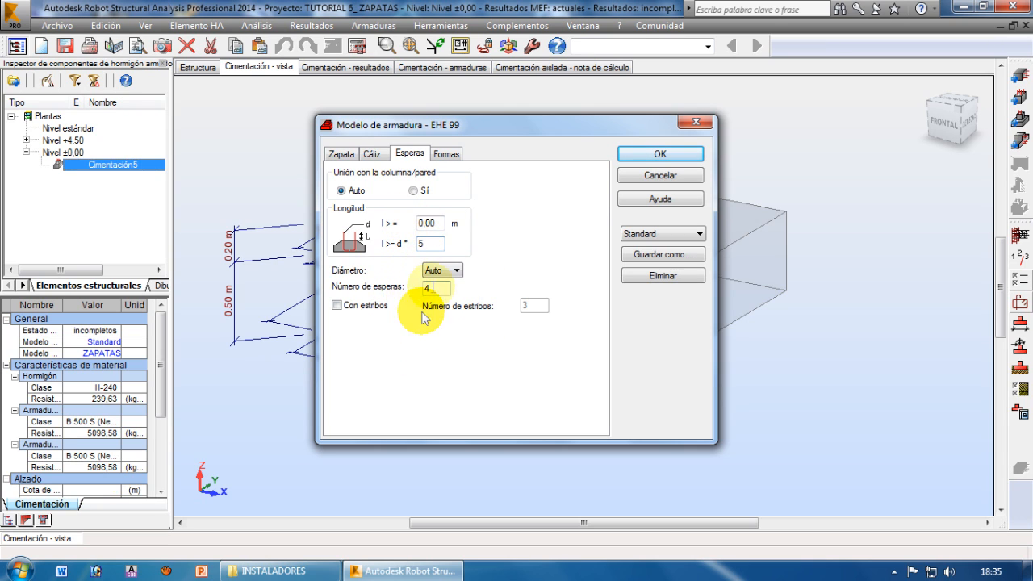
Disable the option that adds hooks only if necessary in the bar shape settings
{"action": "left_click", "coordinate": [446, 153]}
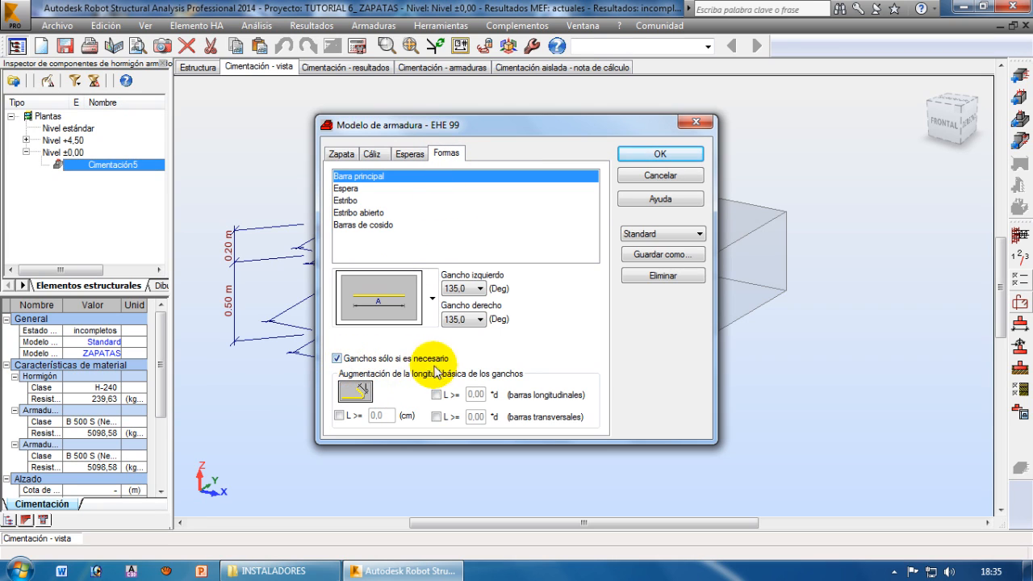
{"action": "left_click", "coordinate": [335, 361]}
{"action": "mouse_move", "coordinate": [528, 126]}
{"action": "left_mouse_down"}
{"action": "mouse_move", "coordinate": [602, 125]}
{"action": "mouse_move", "coordinate": [533, 134]}
{"action": "left_mouse_up"}
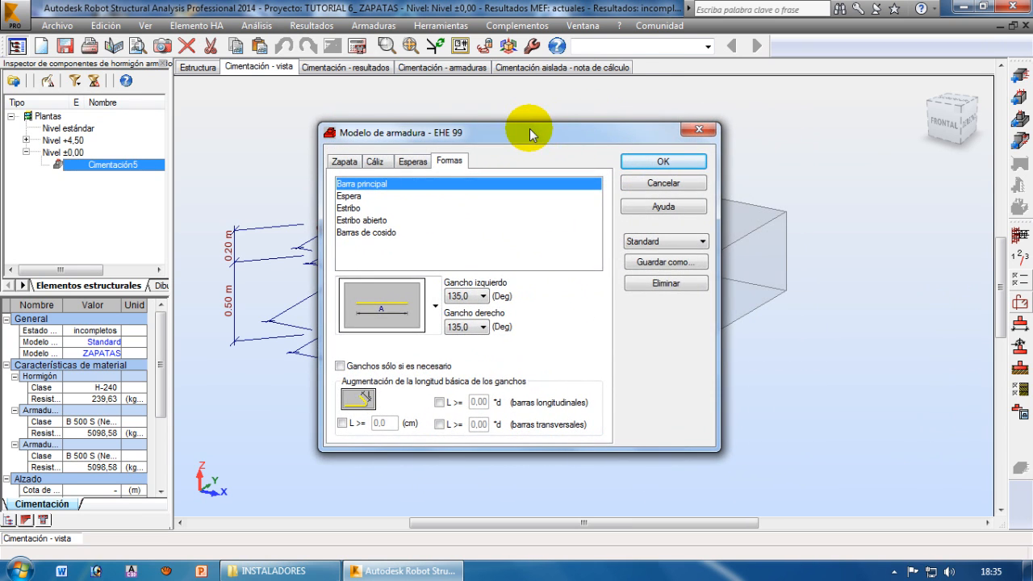
Save the reinforcement model as ARM_ZAPATAS and apply it to the footing
{"action": "left_click", "coordinate": [663, 263]}
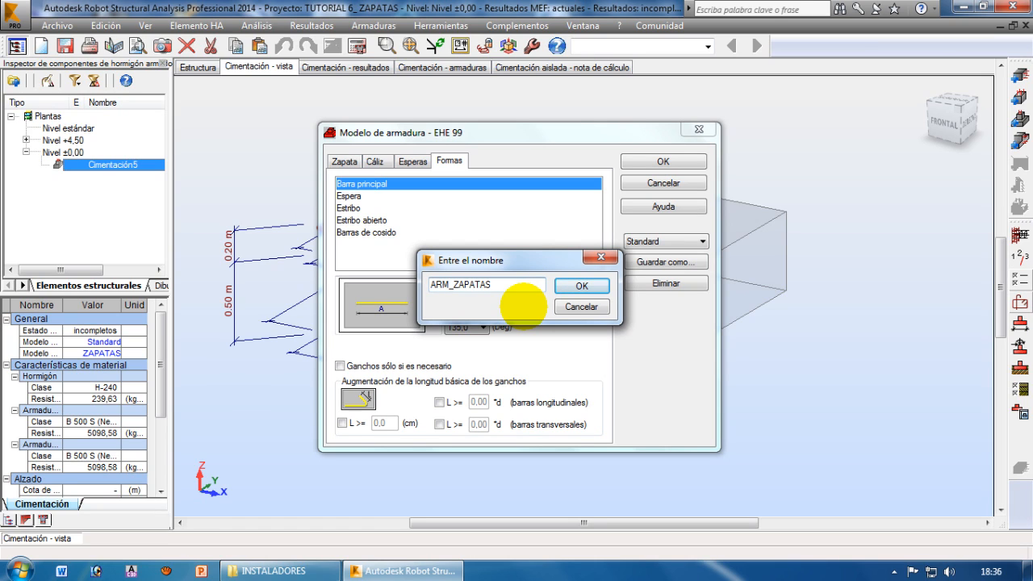
{"action": "left_click", "coordinate": [580, 287]}
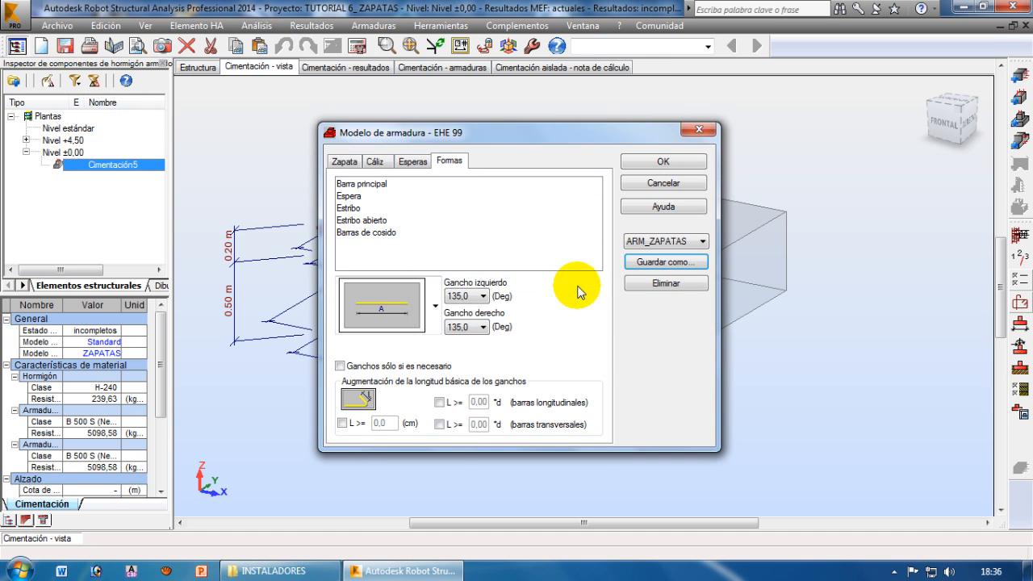
{"action": "left_click", "coordinate": [650, 164]}
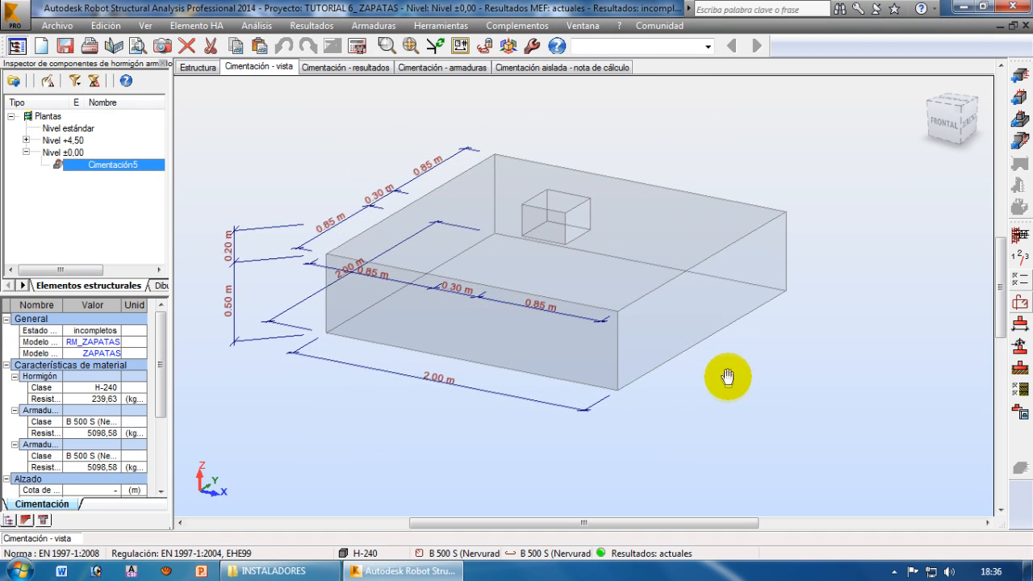
Calculate the footing and display its soil stress diagram and stability coefficients with the drawing area enlarged
{"action": "middle_click_drag", "start_coordinate": [726, 377], "coordinate": [759, 386]}
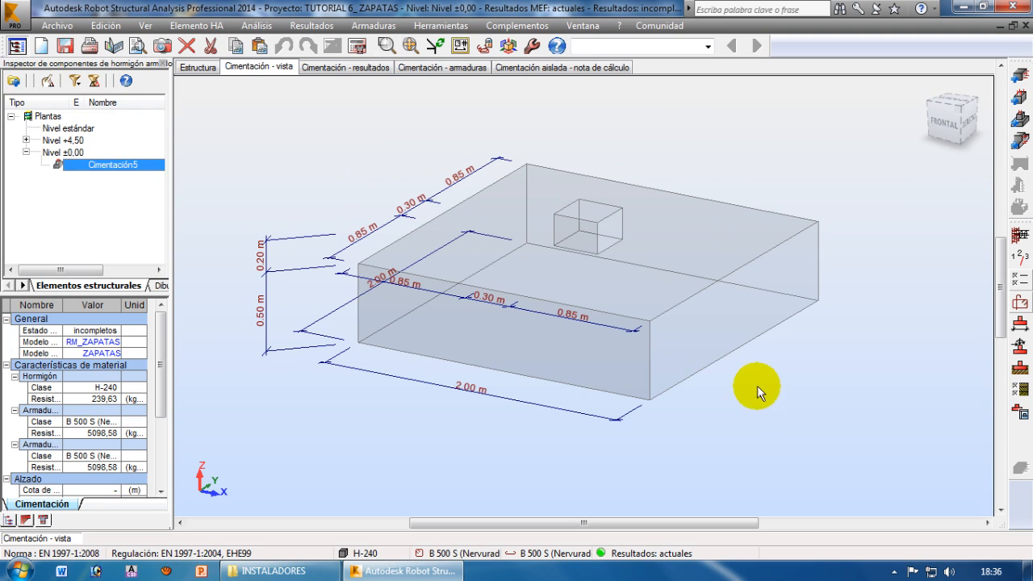
{"action": "left_click", "coordinate": [358, 48]}
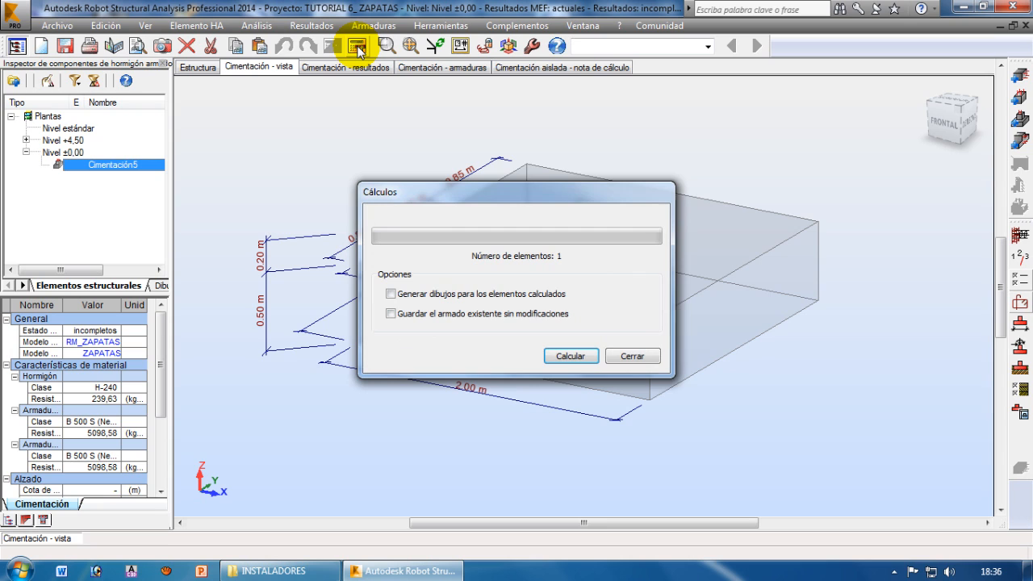
{"action": "left_click", "coordinate": [566, 357]}
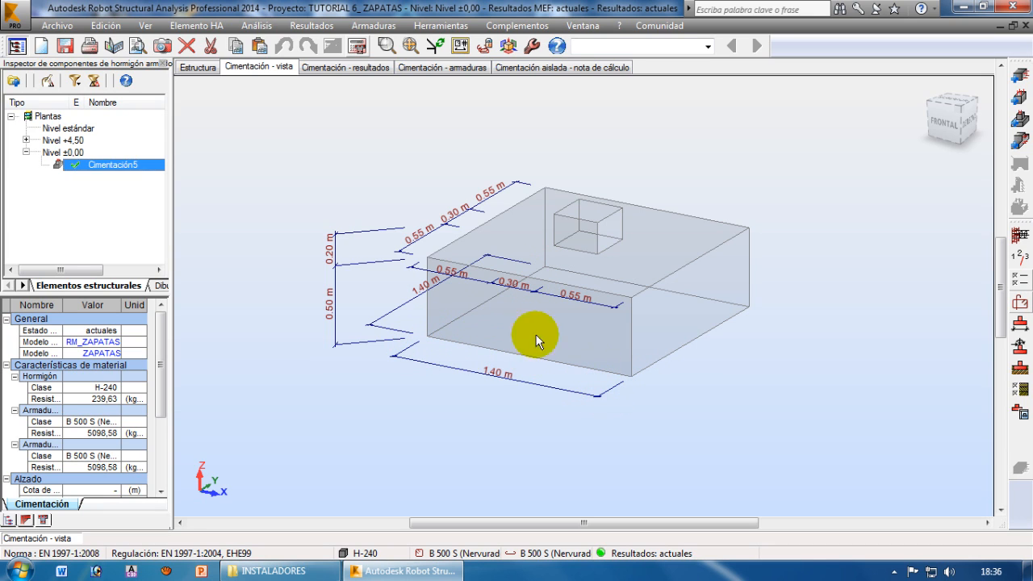
{"action": "left_click", "coordinate": [343, 67]}
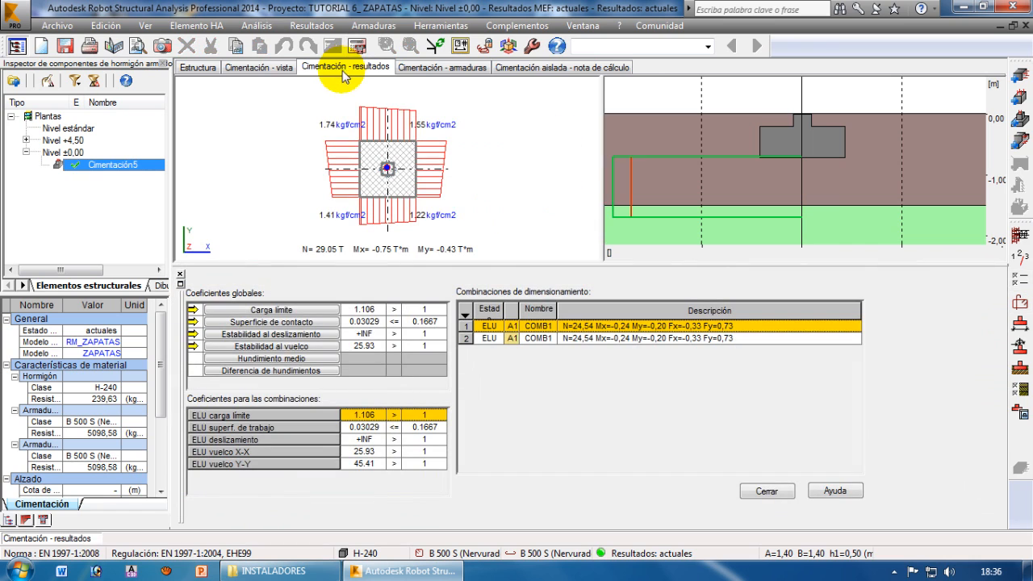
{"action": "left_click_drag", "start_coordinate": [461, 266], "coordinate": [467, 294]}
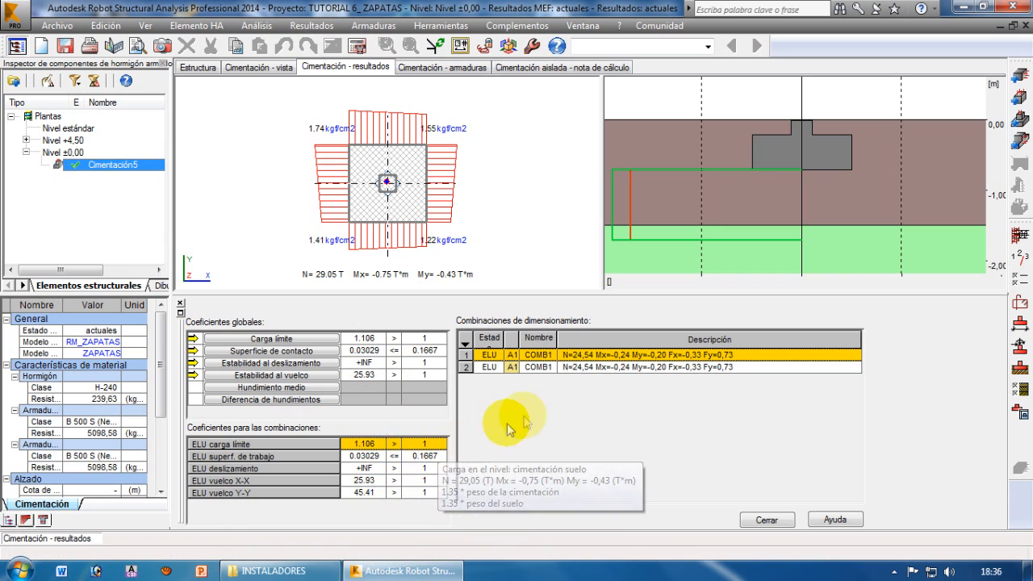
Show the footing's reinforcement, close the bar table and the selection pane, and examine the bars in elevation and plan
{"action": "left_click", "coordinate": [442, 69]}
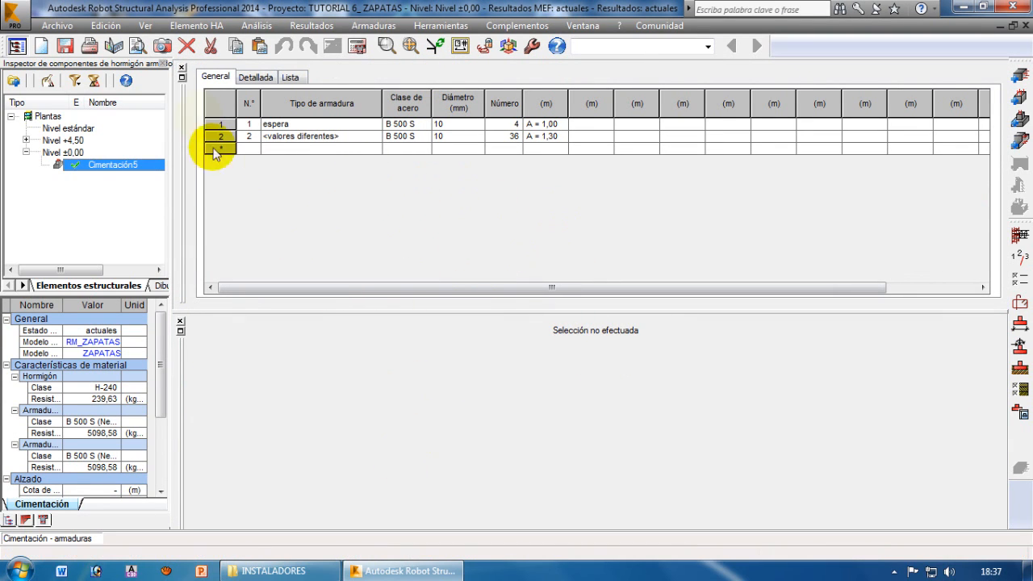
{"action": "left_click", "coordinate": [182, 68]}
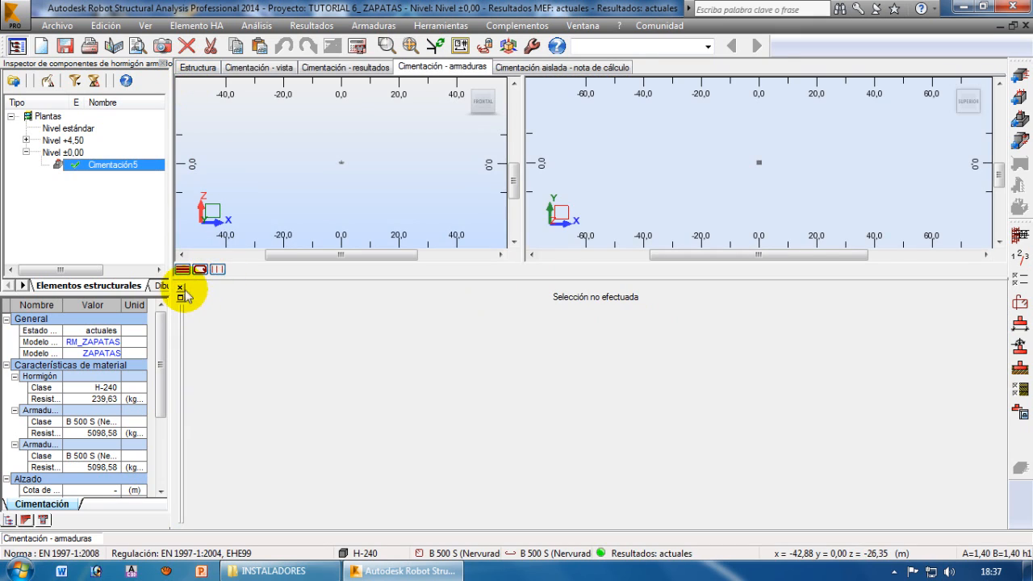
{"action": "left_click", "coordinate": [182, 296]}
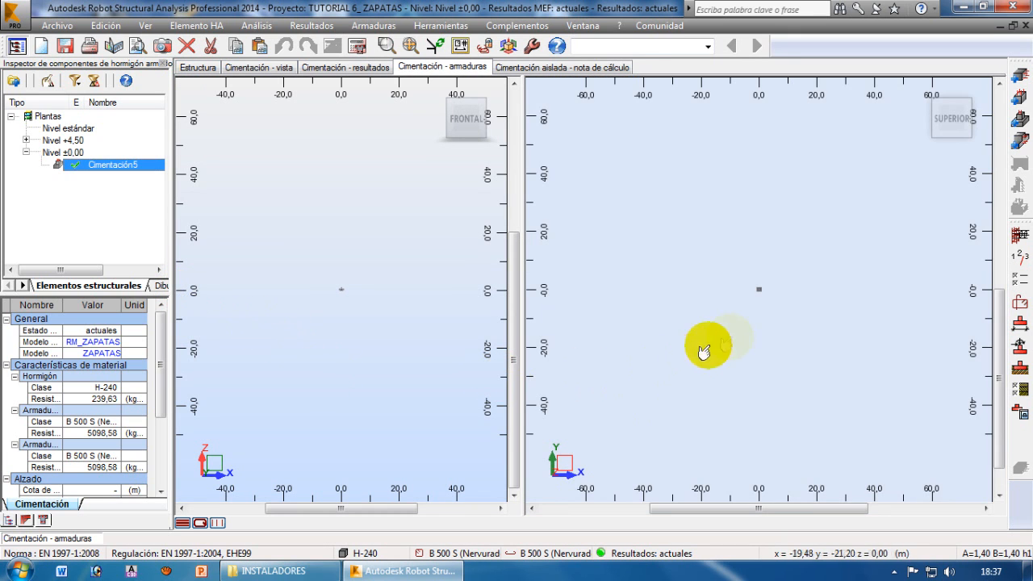
{"action": "scroll", "coordinate": [718, 327], "scroll_direction": "up", "scroll_amount": 5}
{"action": "scroll", "coordinate": [743, 298], "scroll_direction": "up", "scroll_amount": 6}
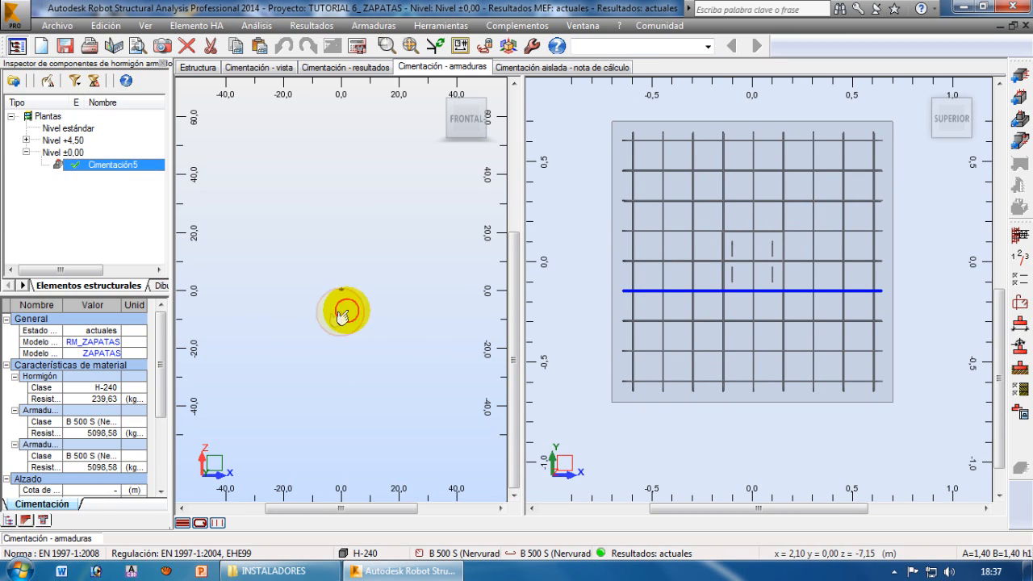
{"action": "scroll", "coordinate": [356, 282], "scroll_direction": "up", "scroll_amount": 6}
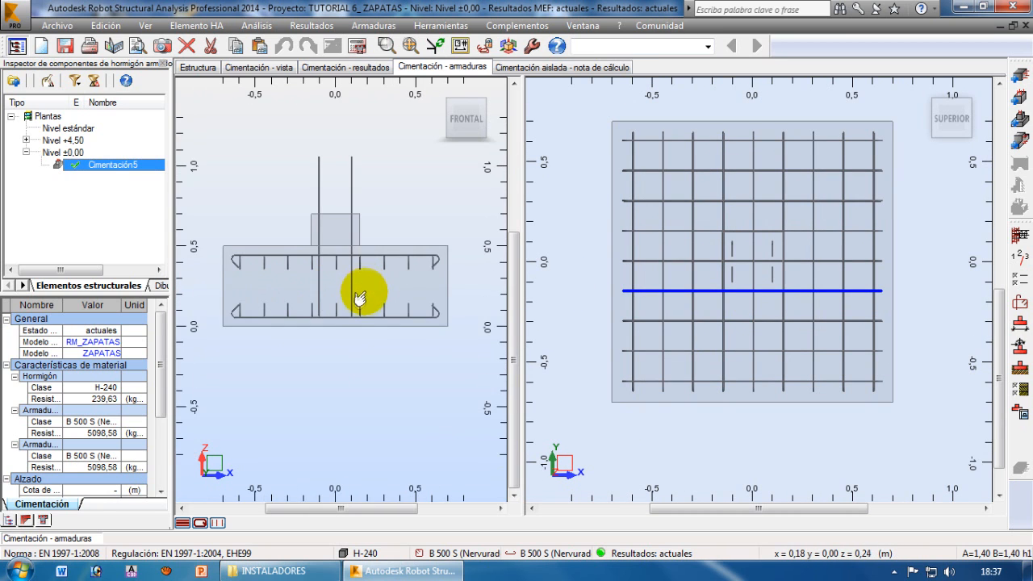
{"action": "middle_click_drag", "start_coordinate": [359, 294], "coordinate": [364, 322]}
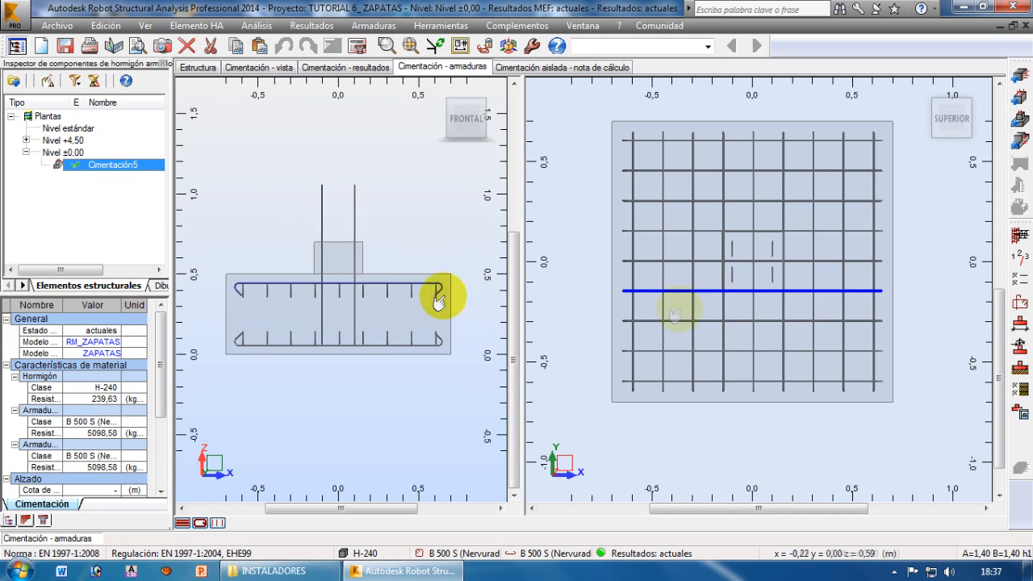
{"action": "middle_click_drag", "start_coordinate": [875, 279], "coordinate": [878, 310]}
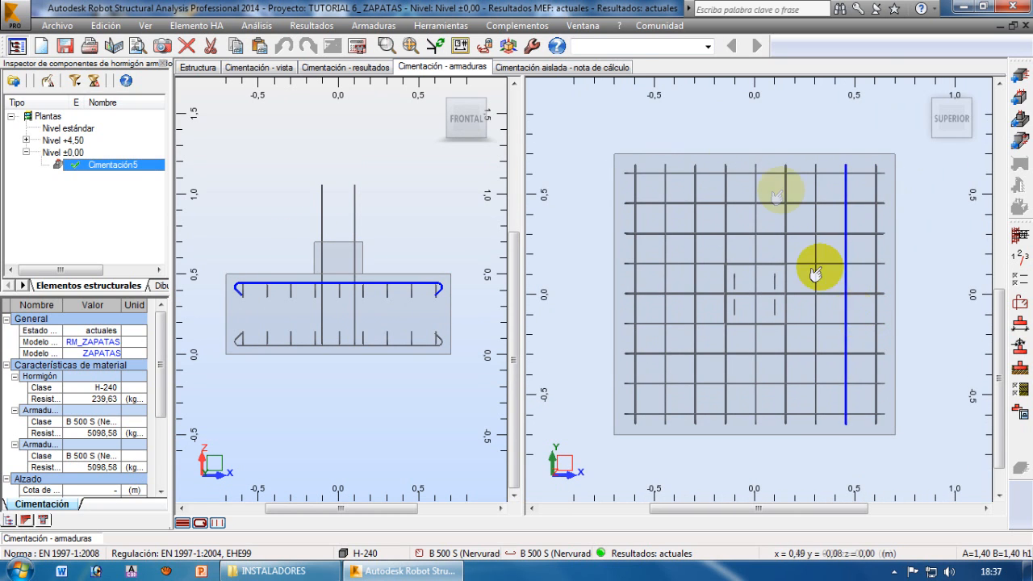
Orbit the footing's plan view into a 3D view to examine the reinforcement cage, and return to selection mode
{"action": "right_click", "coordinate": [721, 133]}
{"action": "mouse_move", "coordinate": [713, 154]}
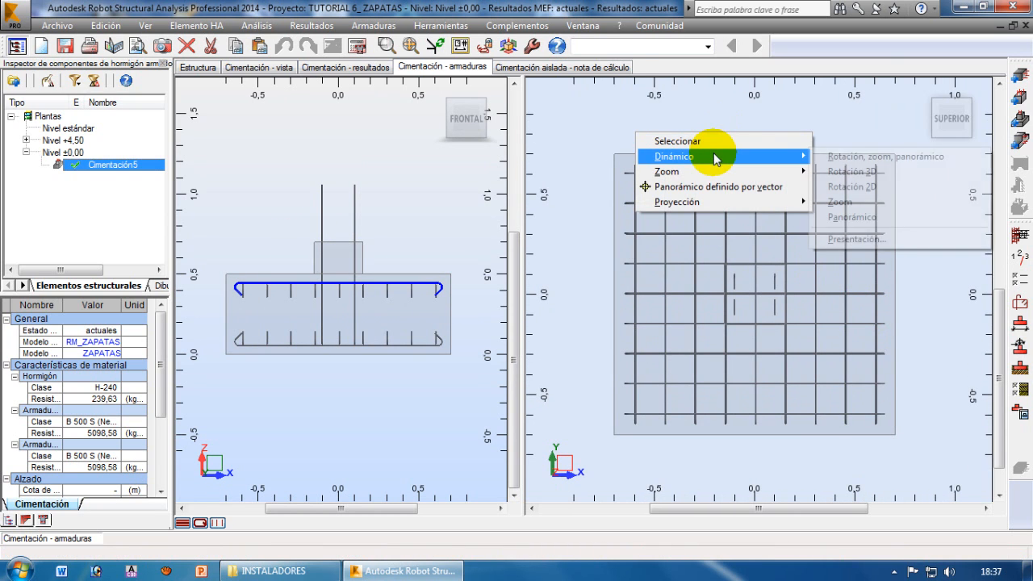
{"action": "left_click", "coordinate": [852, 171]}
{"action": "left_click_drag", "start_coordinate": [766, 341], "coordinate": [699, 301]}
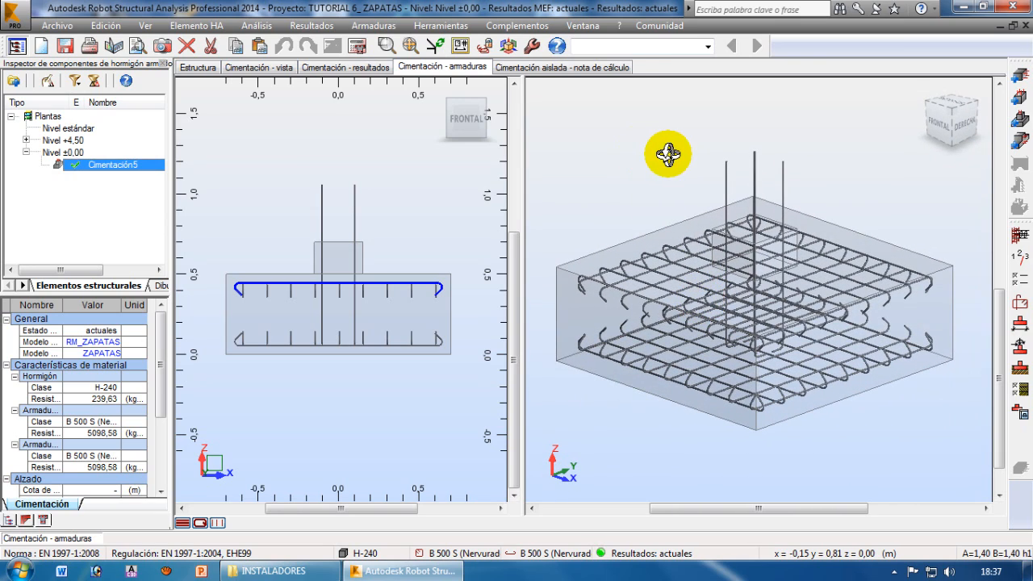
{"action": "right_click", "coordinate": [535, 126]}
{"action": "left_click", "coordinate": [607, 135]}
Open the isolated footing's calculation note and review its basic data, geometry, materials, loads, combinations and soil layers
{"action": "left_click", "coordinate": [571, 69]}
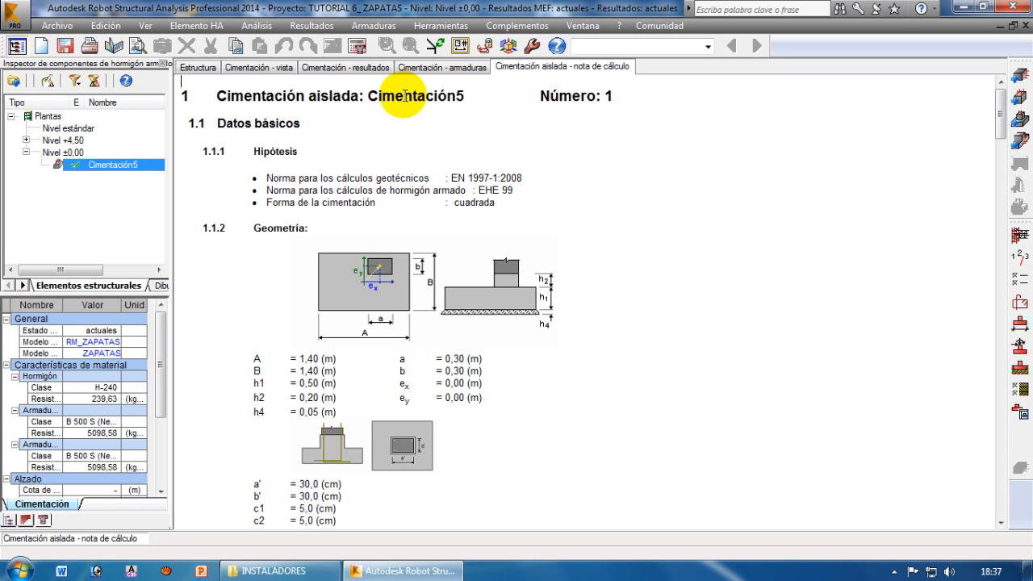
{"action": "scroll", "coordinate": [439, 210], "scroll_direction": "down", "scroll_amount": 4}
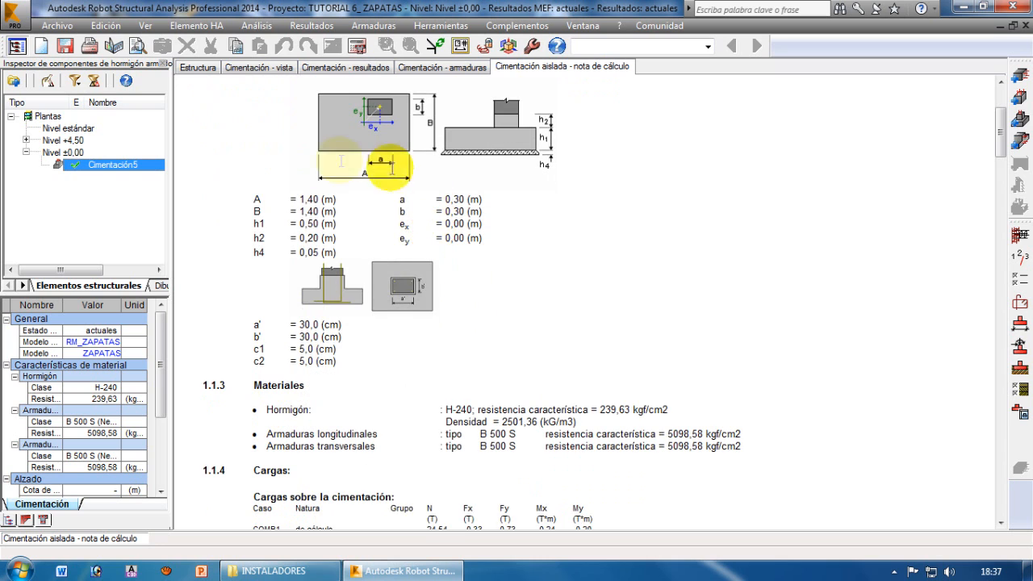
{"action": "scroll", "coordinate": [415, 209], "scroll_direction": "down", "scroll_amount": 7}
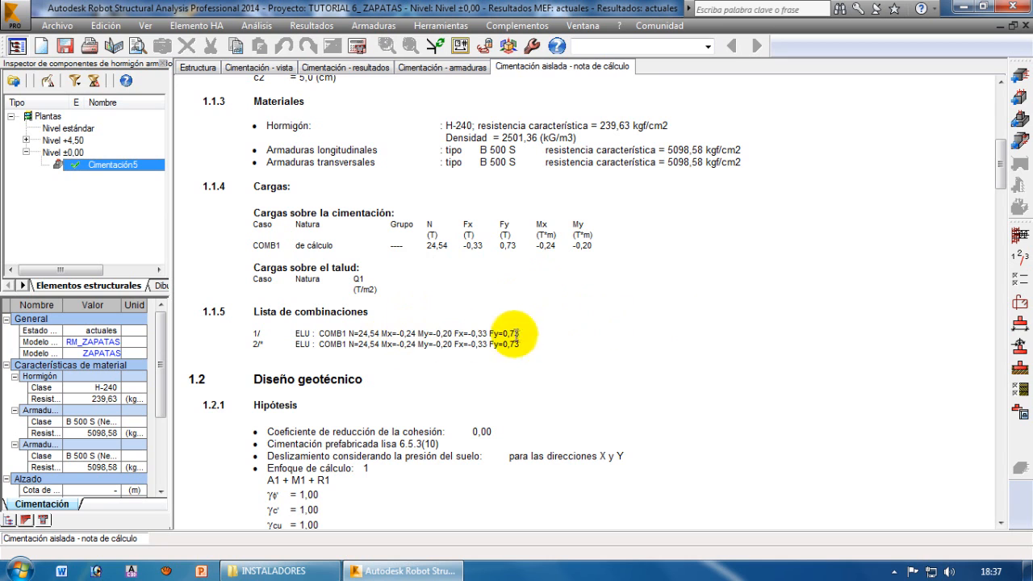
{"action": "left_click_drag", "start_coordinate": [1005, 169], "coordinate": [1003, 232]}
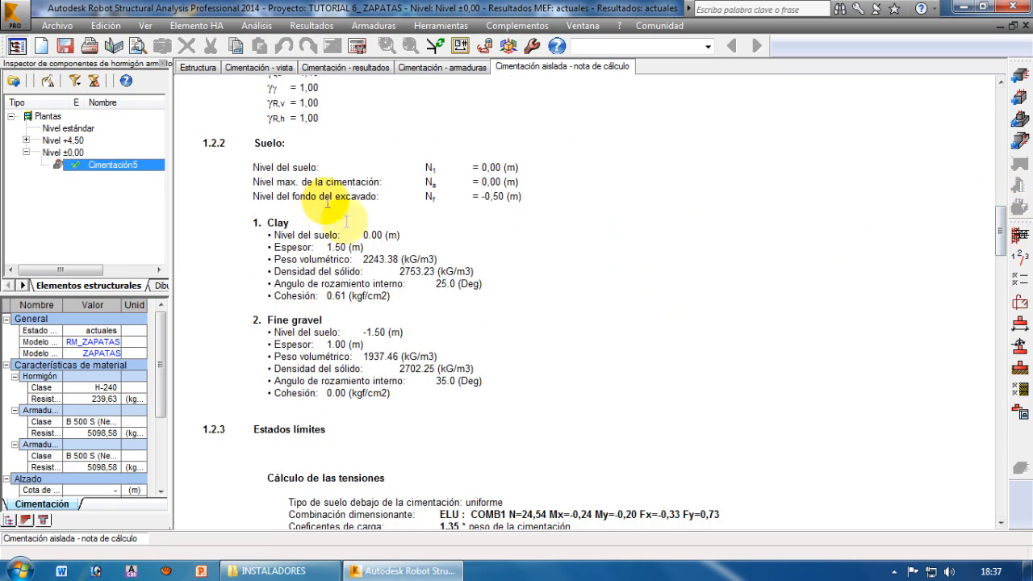
{"action": "left_click_drag", "start_coordinate": [1004, 236], "coordinate": [1004, 283]}
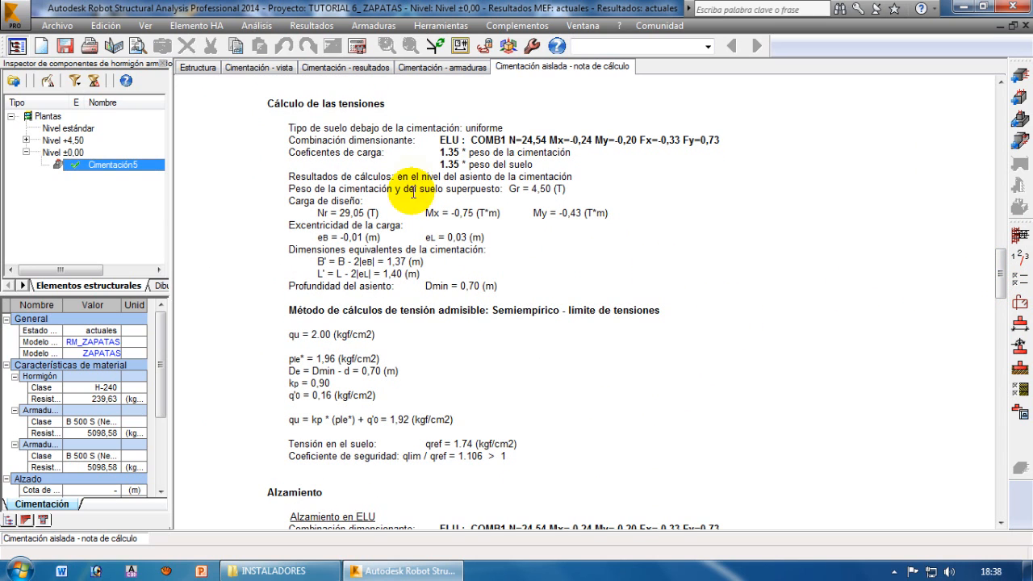
Review the soil stress calculation and the uplift and sliding checks in the calculation note
{"action": "scroll", "coordinate": [355, 141], "scroll_direction": "up", "scroll_amount": 1}
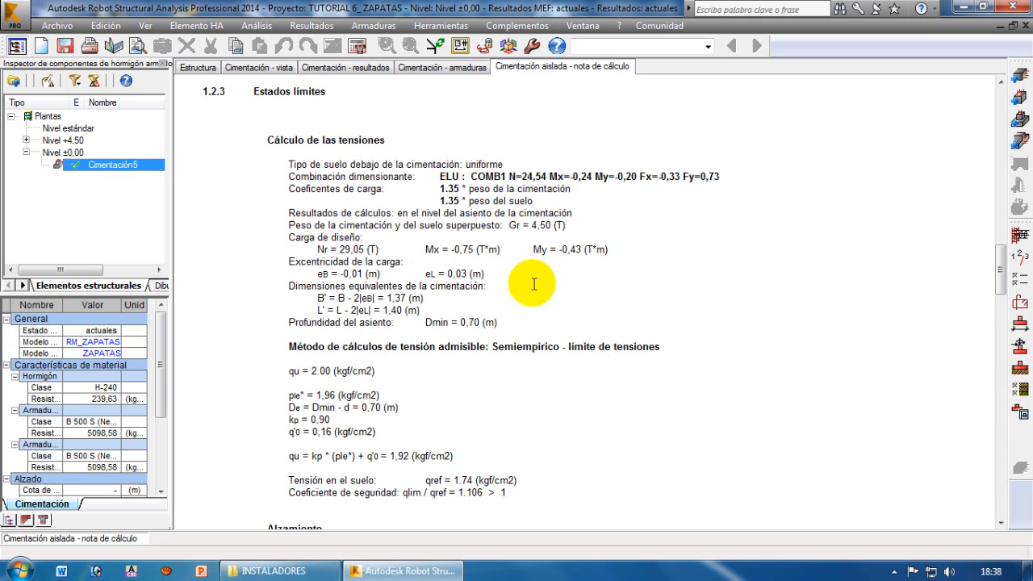
{"action": "scroll", "coordinate": [535, 281], "scroll_direction": "down", "scroll_amount": 2}
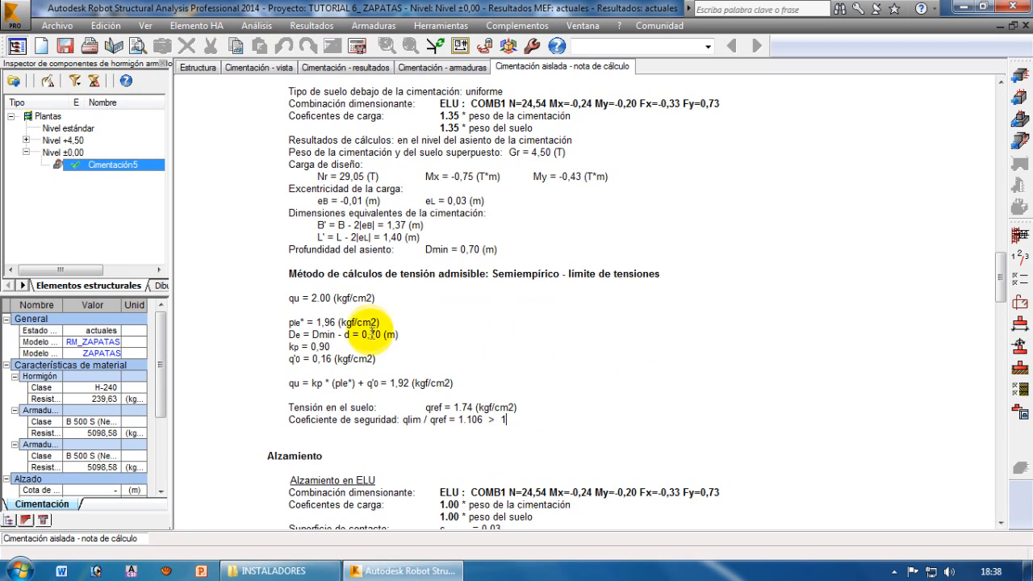
{"action": "scroll", "coordinate": [699, 349], "scroll_direction": "down", "scroll_amount": 1}
{"action": "left_click_drag", "start_coordinate": [1005, 293], "coordinate": [1009, 328]}
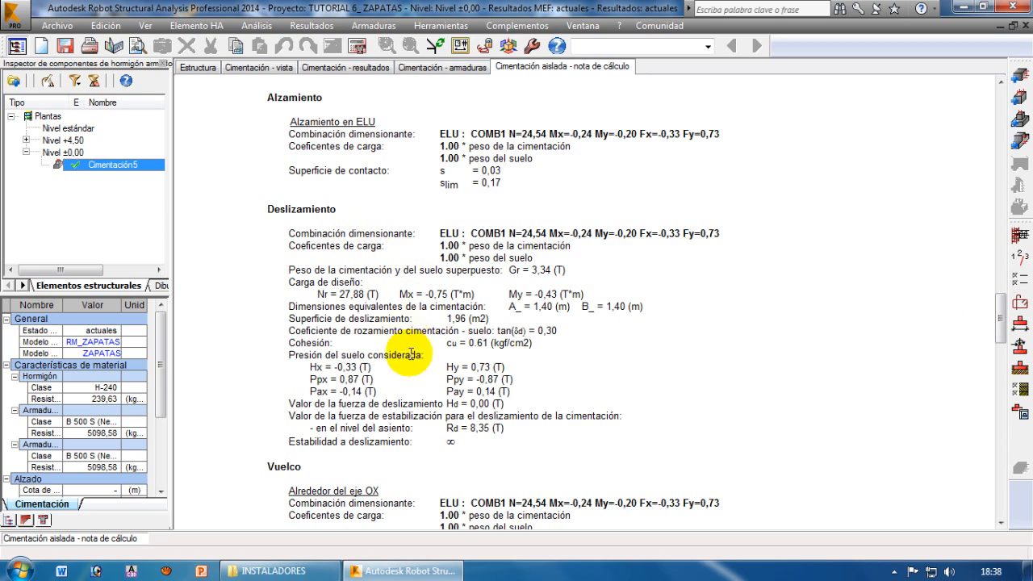
{"action": "left_click", "coordinate": [459, 438]}
{"action": "scroll", "coordinate": [564, 380], "scroll_direction": "down", "scroll_amount": 5}
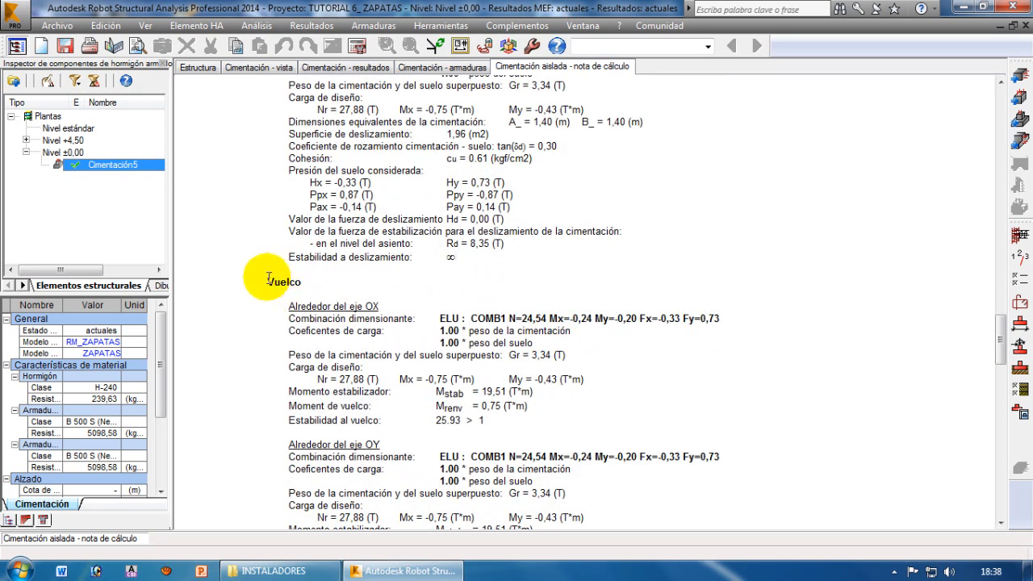
Examine the overturning stability checks about the OX and OY axes in the calculation note
{"action": "left_click", "coordinate": [300, 281]}
{"action": "left_click_drag", "start_coordinate": [333, 307], "coordinate": [378, 308]}
{"action": "left_click_drag", "start_coordinate": [434, 420], "coordinate": [482, 421]}
{"action": "left_click", "coordinate": [341, 420]}
{"action": "left_click_drag", "start_coordinate": [291, 419], "coordinate": [476, 421]}
{"action": "left_click", "coordinate": [482, 420]}
{"action": "scroll", "coordinate": [524, 393], "scroll_direction": "down", "scroll_amount": 3}
{"action": "scroll", "coordinate": [543, 390], "scroll_direction": "down", "scroll_amount": 1}
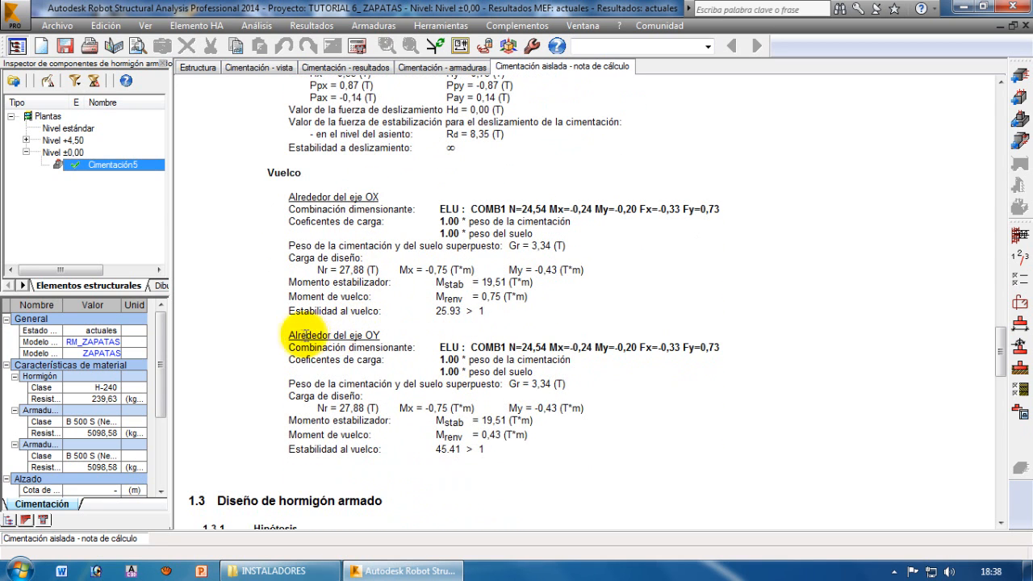
{"action": "left_click_drag", "start_coordinate": [325, 333], "coordinate": [382, 342]}
{"action": "left_click", "coordinate": [378, 336]}
{"action": "left_click_drag", "start_coordinate": [372, 449], "coordinate": [482, 448]}
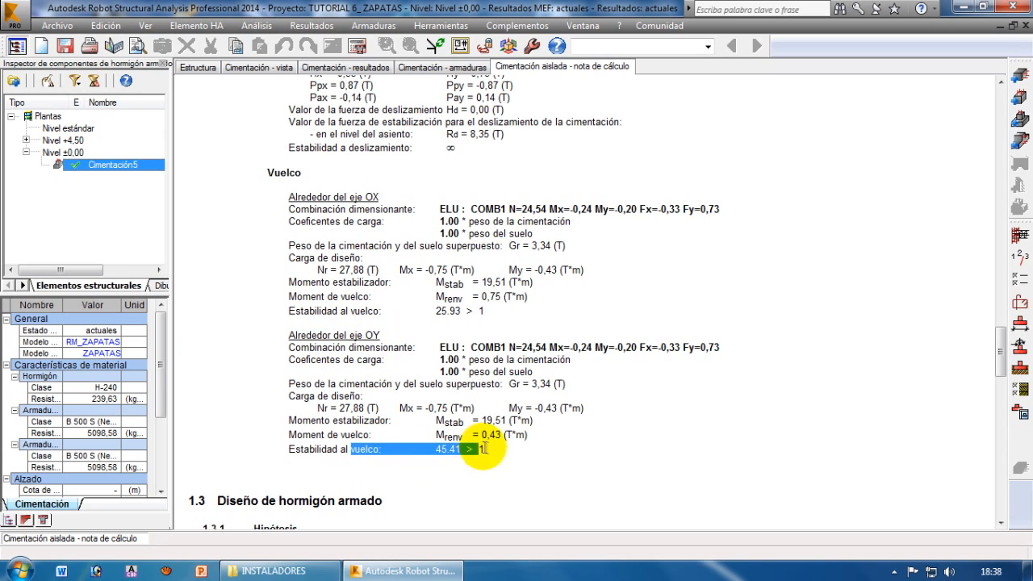
Examine the punching and shear analysis in the reinforced concrete design section, including its shear stresses and safety coefficient
{"action": "scroll", "coordinate": [528, 407], "scroll_direction": "down", "scroll_amount": 8}
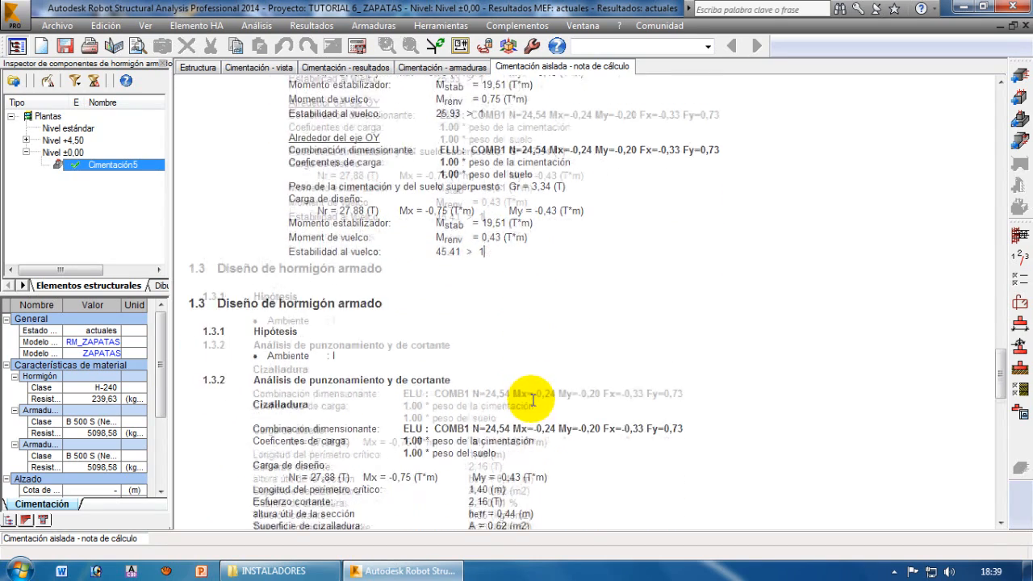
{"action": "scroll", "coordinate": [531, 398], "scroll_direction": "down", "scroll_amount": 2}
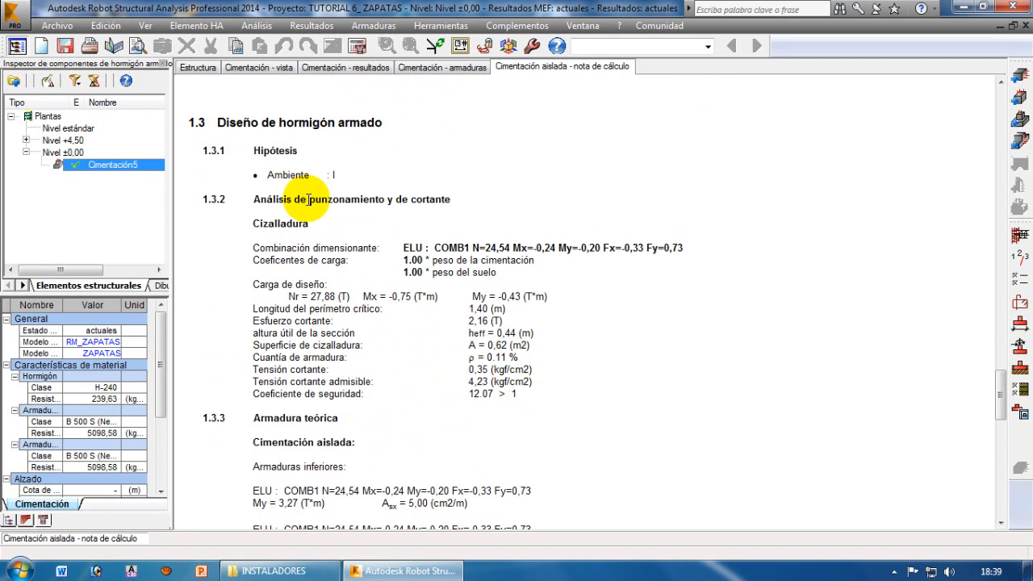
{"action": "left_click_drag", "start_coordinate": [339, 204], "coordinate": [387, 201]}
{"action": "left_click", "coordinate": [388, 202]}
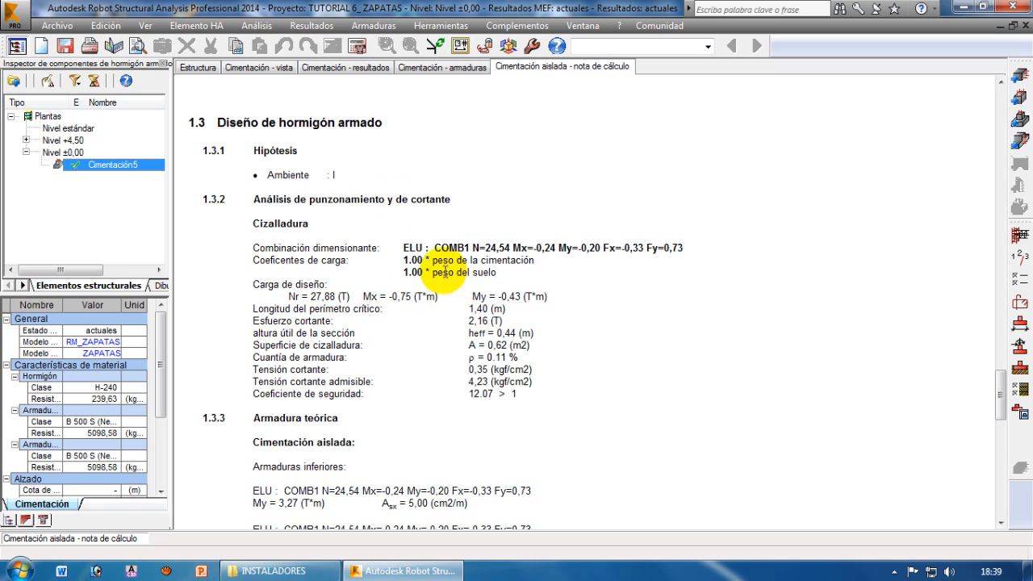
{"action": "left_click_drag", "start_coordinate": [297, 320], "coordinate": [466, 321]}
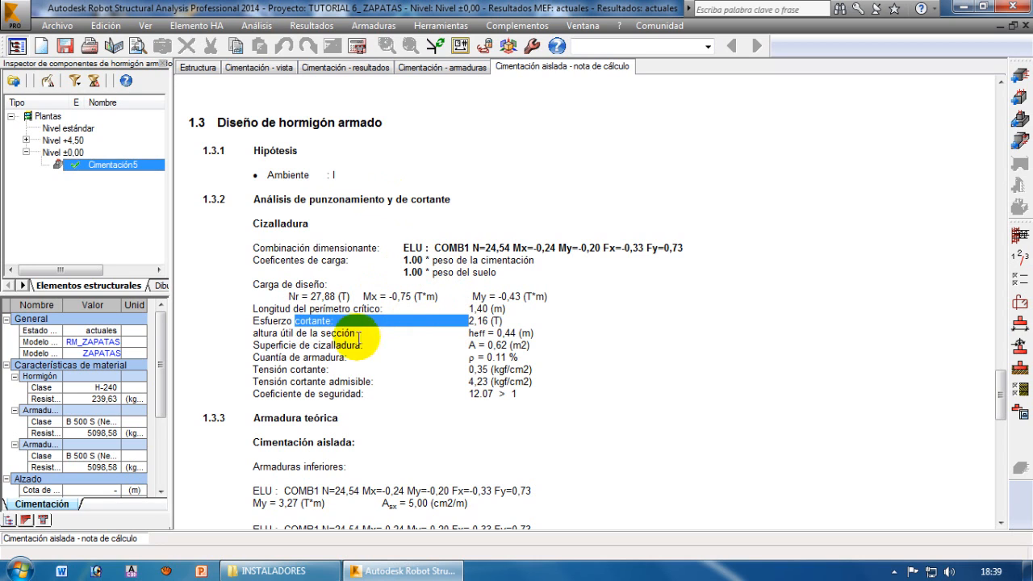
{"action": "left_click_drag", "start_coordinate": [321, 334], "coordinate": [466, 333]}
{"action": "left_click_drag", "start_coordinate": [330, 348], "coordinate": [465, 348]}
{"action": "left_click_drag", "start_coordinate": [327, 371], "coordinate": [499, 382]}
{"action": "left_click", "coordinate": [452, 367]}
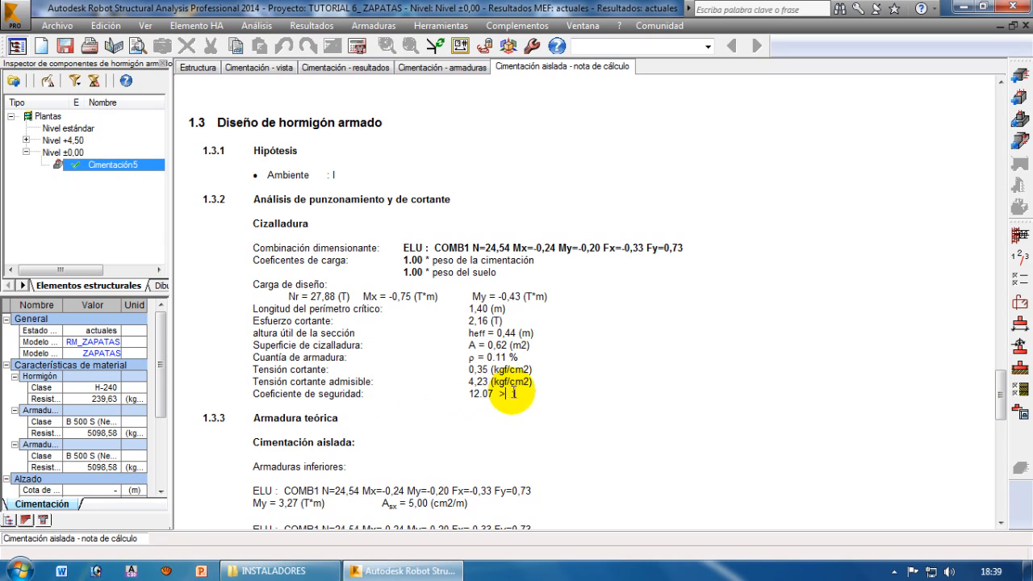
{"action": "left_click_drag", "start_coordinate": [521, 396], "coordinate": [479, 395]}
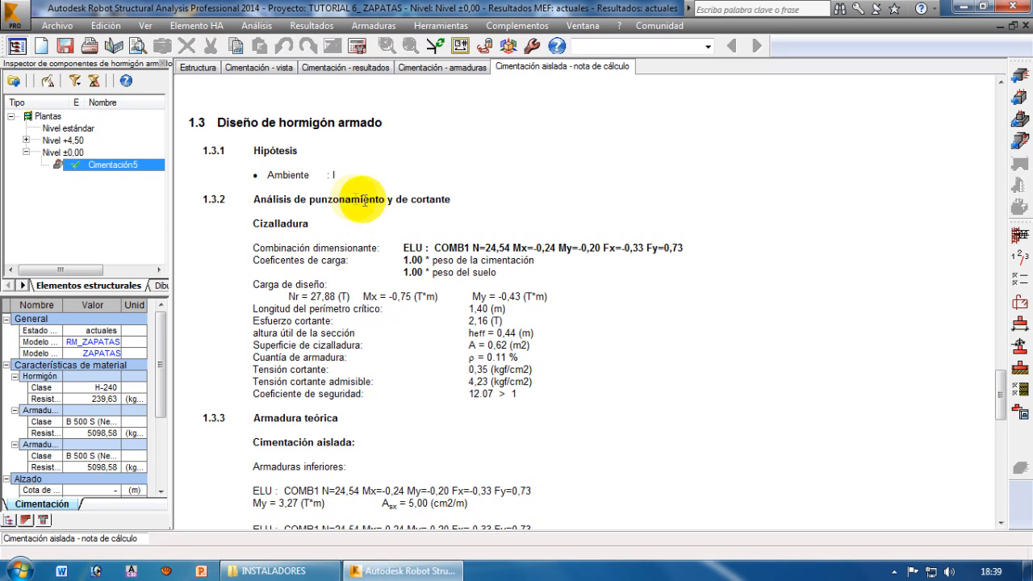
Review the theoretical reinforcement, real reinforcement and quantities in the calculation note, and return to its beginning
{"action": "scroll", "coordinate": [537, 349], "scroll_direction": "down", "scroll_amount": 6}
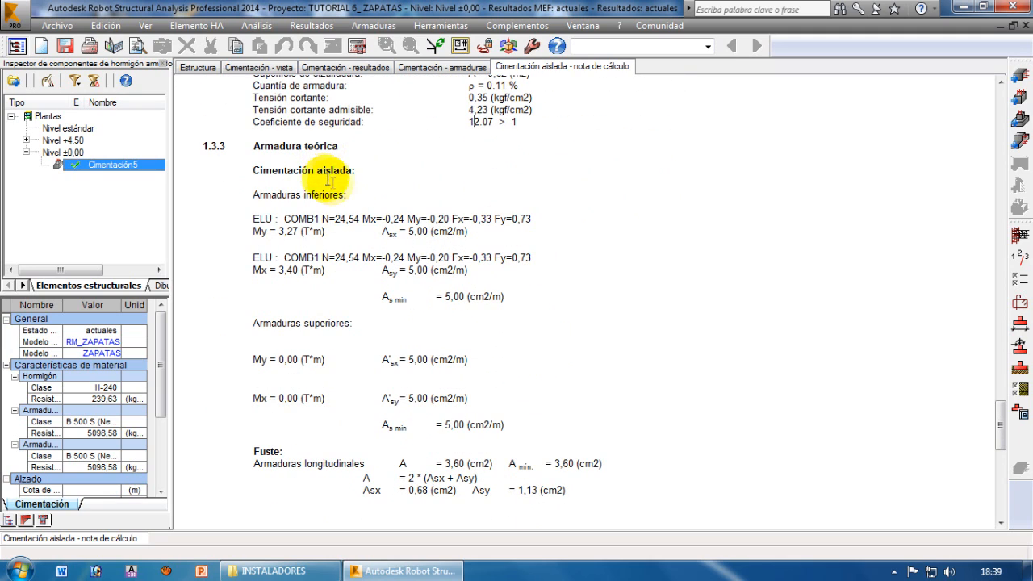
{"action": "scroll", "coordinate": [525, 344], "scroll_direction": "down", "scroll_amount": 5}
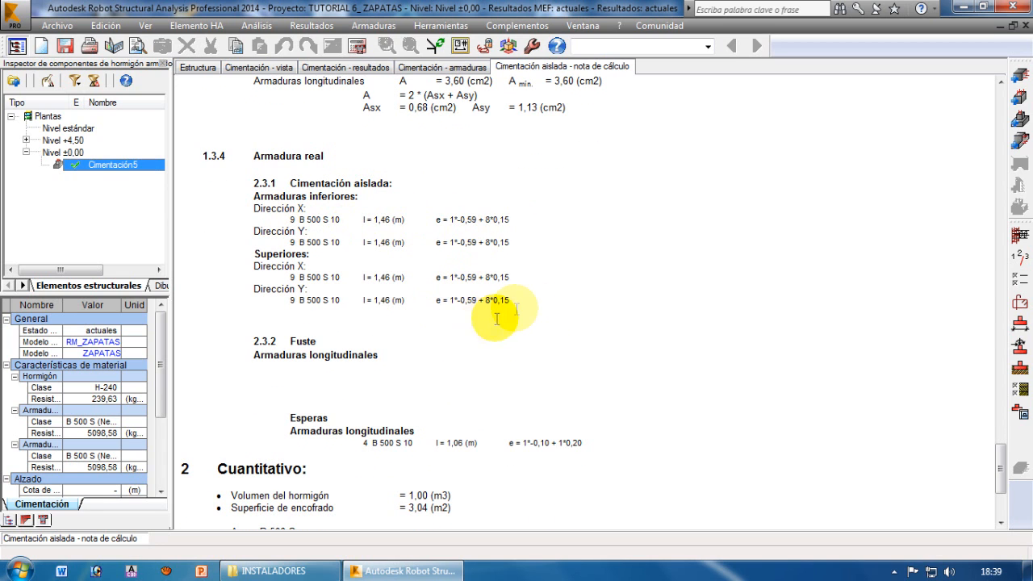
{"action": "scroll", "coordinate": [520, 314], "scroll_direction": "down", "scroll_amount": 1}
{"action": "scroll", "coordinate": [521, 314], "scroll_direction": "down", "scroll_amount": 2}
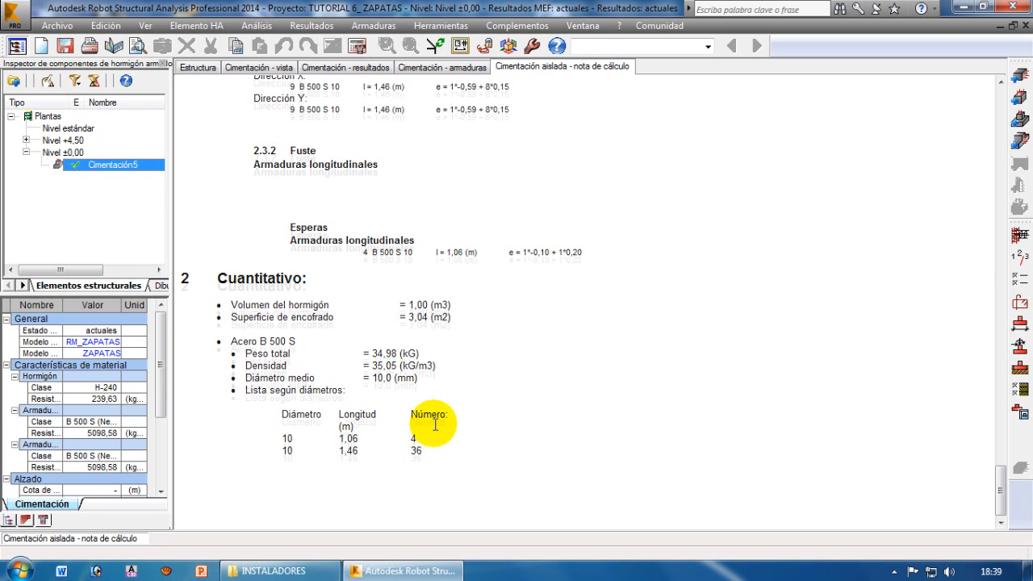
{"action": "scroll", "coordinate": [439, 417], "scroll_direction": "up", "scroll_amount": 10}
{"action": "scroll", "coordinate": [532, 165], "scroll_direction": "up", "scroll_amount": 15}
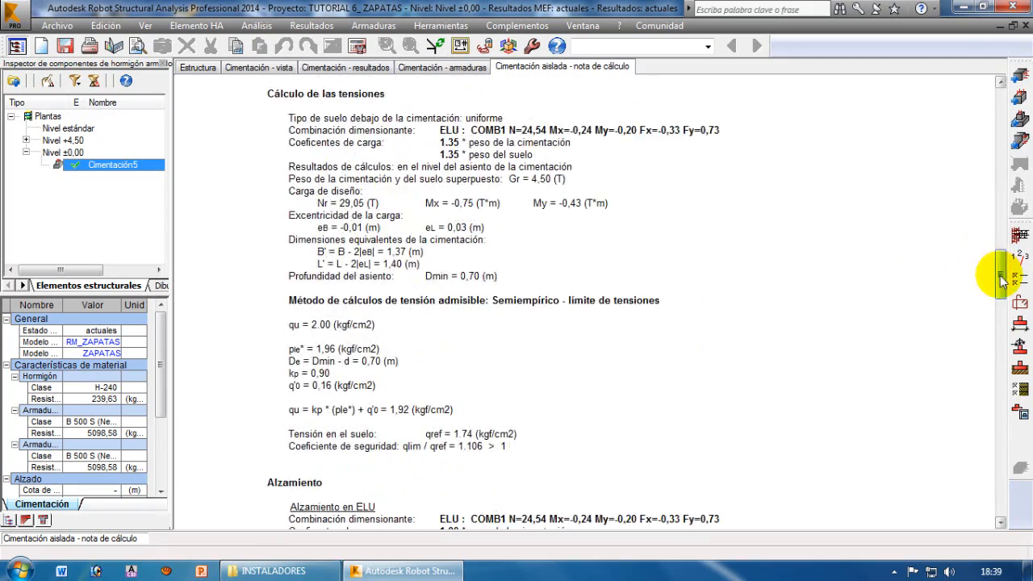
{"action": "left_click_drag", "start_coordinate": [1001, 278], "coordinate": [1007, 108]}
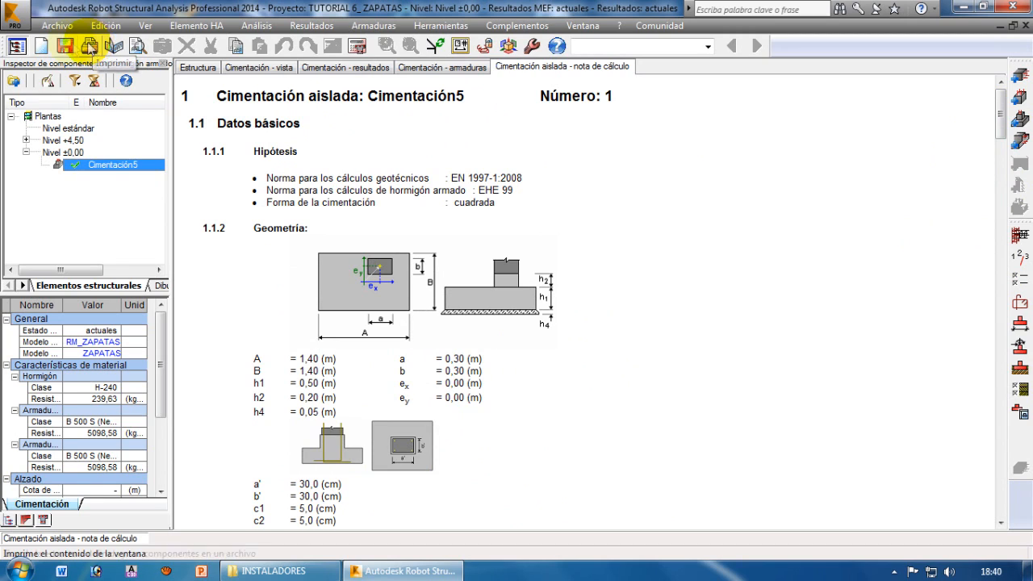
Generate the footing's execution drawing from the reinforcement view and inspect its plan and the X-X and Y-Y sections
{"action": "left_click", "coordinate": [442, 67]}
{"action": "mouse_move", "coordinate": [836, 388]}
{"action": "middle_mouse_down"}
{"action": "mouse_move", "coordinate": [848, 359]}
{"action": "mouse_move", "coordinate": [838, 380]}
{"action": "middle_mouse_up"}
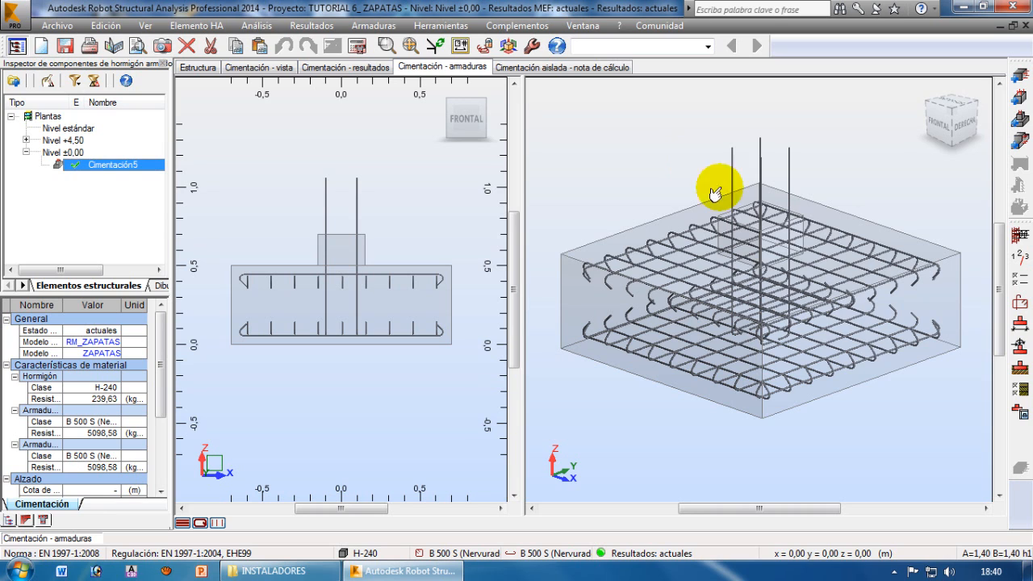
{"action": "left_click", "coordinate": [1020, 414]}
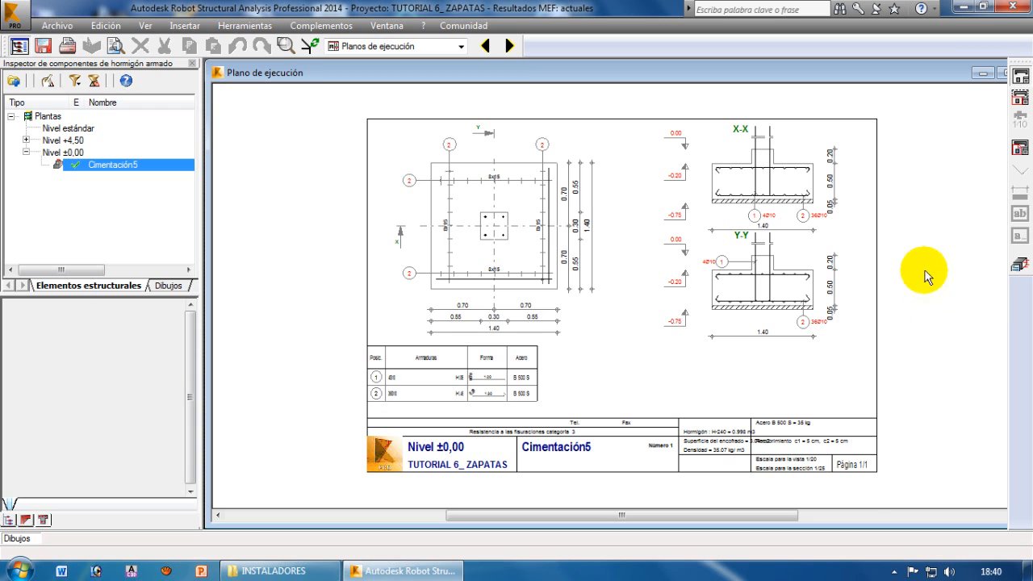
{"action": "scroll", "coordinate": [881, 224], "scroll_direction": "up", "scroll_amount": 2}
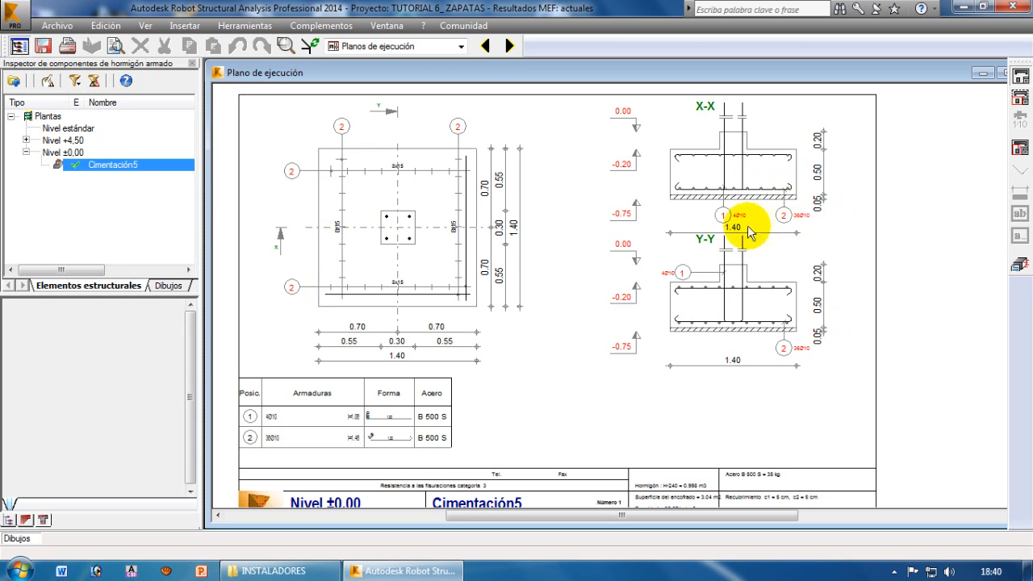
{"action": "scroll", "coordinate": [742, 224], "scroll_direction": "up", "scroll_amount": 3}
{"action": "scroll", "coordinate": [773, 279], "scroll_direction": "down", "scroll_amount": 2}
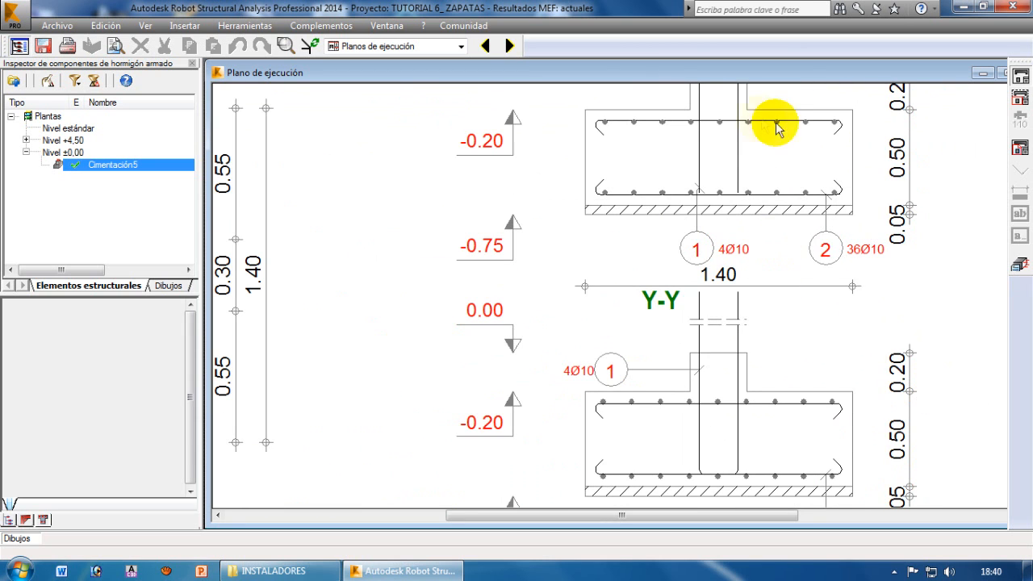
{"action": "scroll", "coordinate": [729, 161], "scroll_direction": "down", "scroll_amount": 2}
{"action": "scroll", "coordinate": [728, 178], "scroll_direction": "down", "scroll_amount": 1}
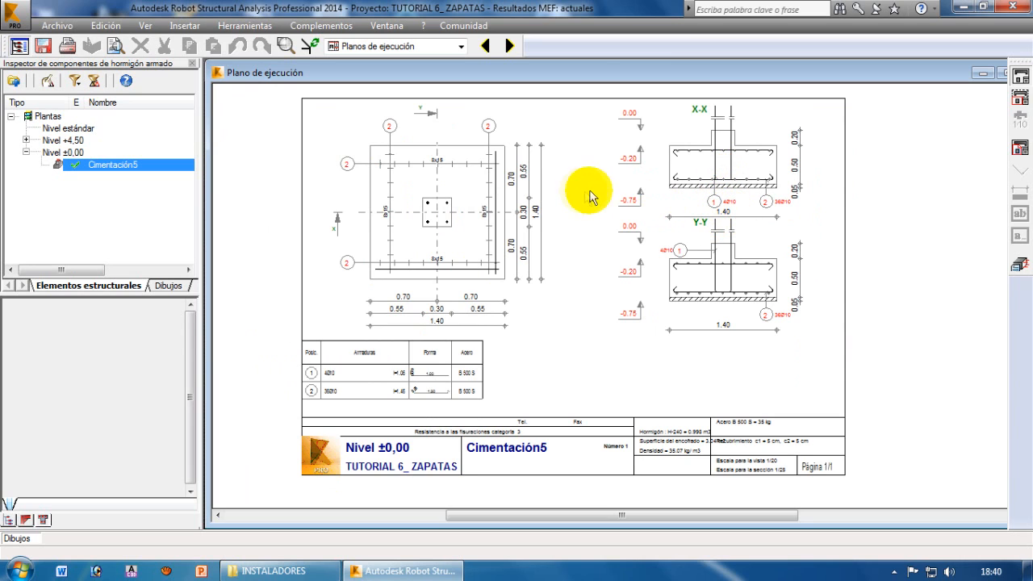
Switch back to the Inicio layout and inspect the designed footing beneath its column in the 3D structure
{"action": "left_click", "coordinate": [461, 46]}
{"action": "left_click", "coordinate": [360, 75]}
{"action": "middle_click_drag", "start_coordinate": [675, 411], "coordinate": [760, 405]}
{"action": "scroll", "coordinate": [738, 407], "scroll_direction": "down", "scroll_amount": 3}
{"action": "left_click", "coordinate": [766, 406]}
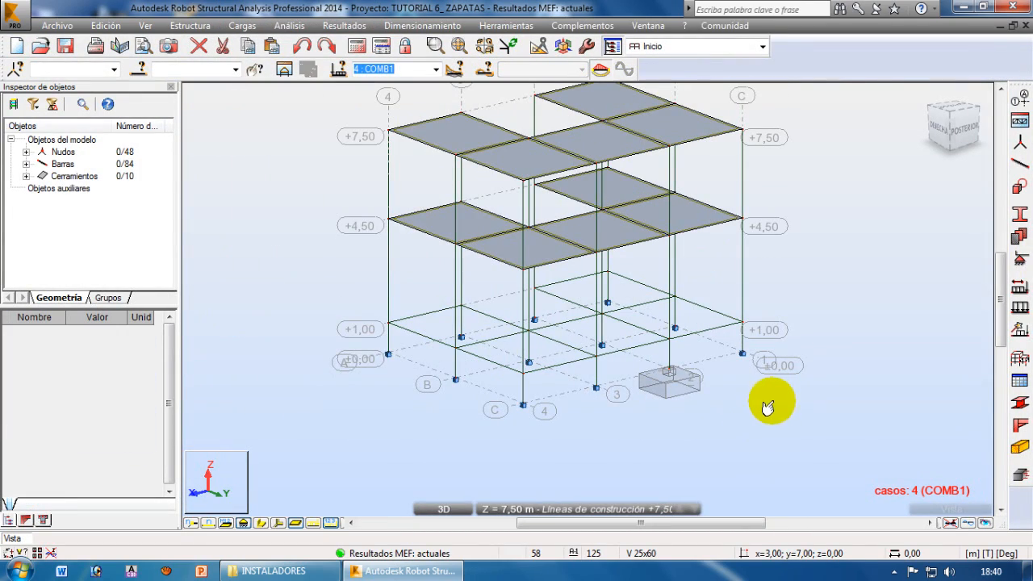
{"action": "scroll", "coordinate": [762, 412], "scroll_direction": "up", "scroll_amount": 5}
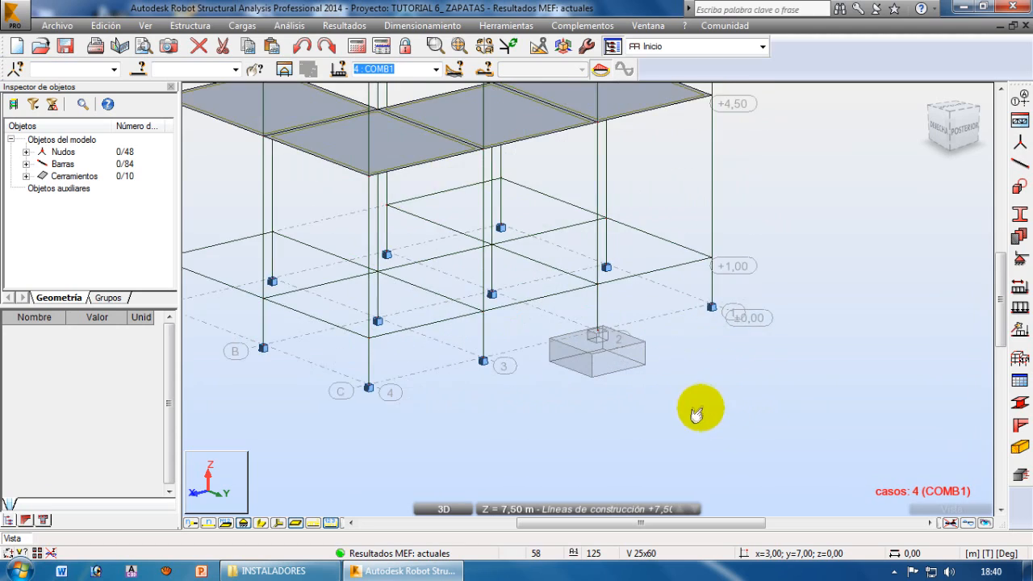
{"action": "scroll", "coordinate": [684, 393], "scroll_direction": "down", "scroll_amount": 5}
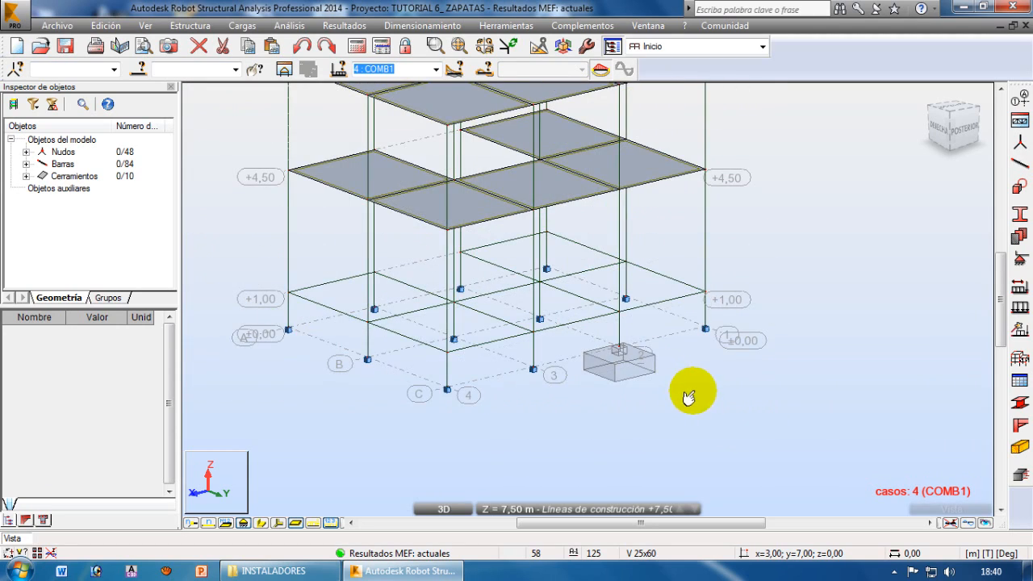
{"action": "scroll", "coordinate": [698, 428], "scroll_direction": "up", "scroll_amount": 3}
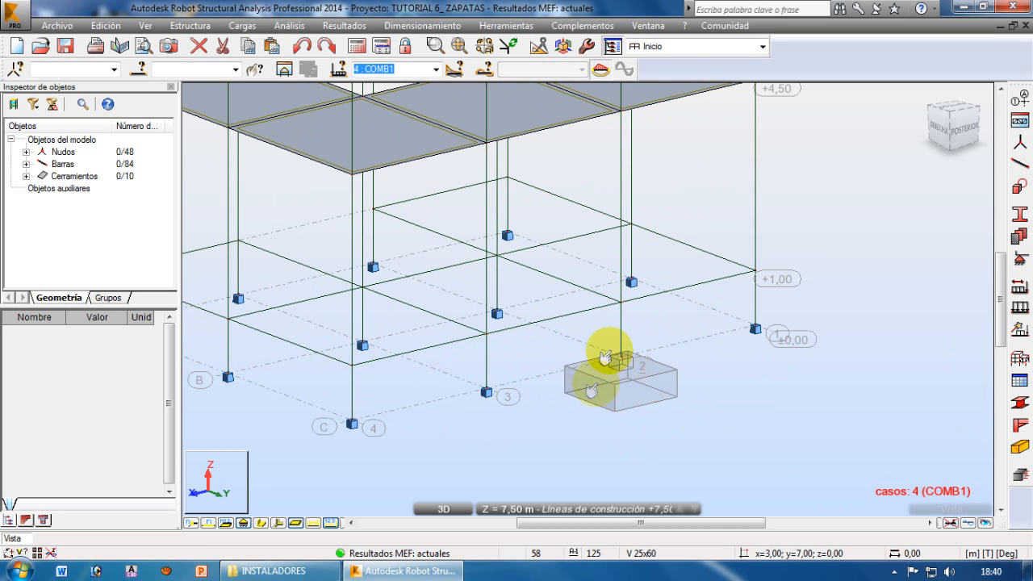
Send the support node at grid line 1, beside the designed footing, to reinforcement design using the manual combination COMB1
{"action": "middle_click_drag", "start_coordinate": [802, 411], "coordinate": [666, 424]}
{"action": "scroll", "coordinate": [637, 395], "scroll_direction": "up", "scroll_amount": 2}
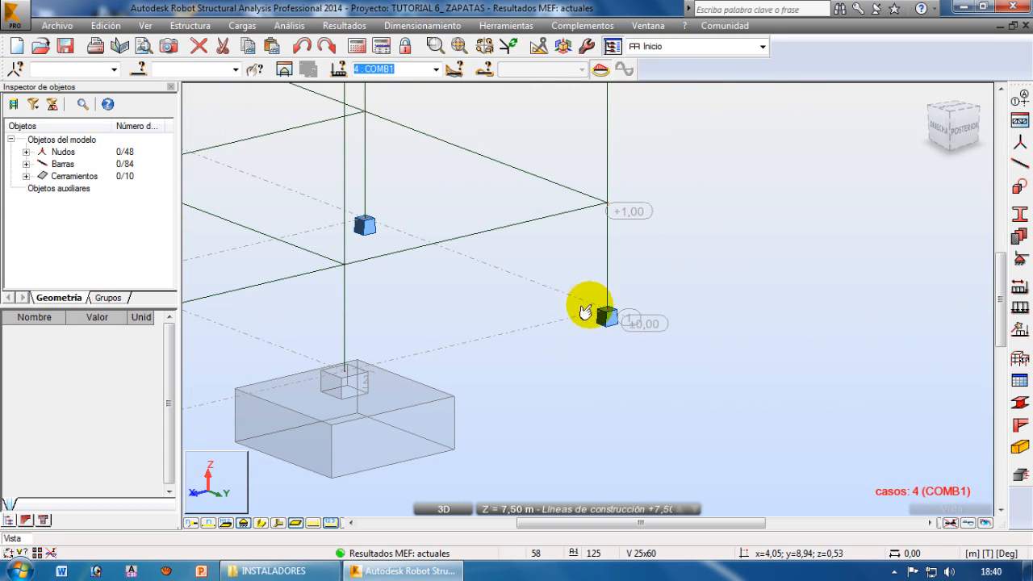
{"action": "left_click_drag", "start_coordinate": [577, 288], "coordinate": [683, 371]}
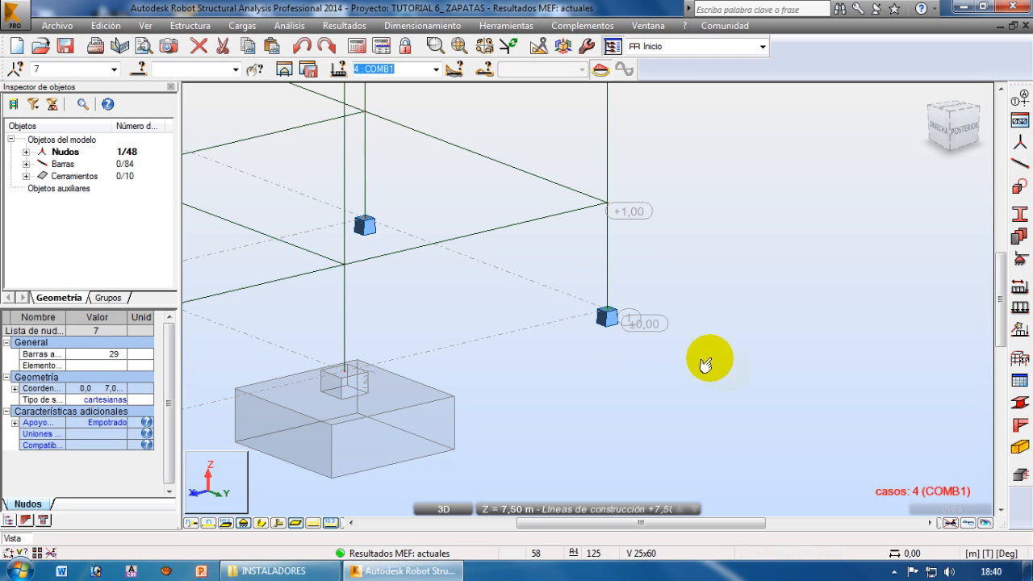
{"action": "left_click", "coordinate": [1019, 476]}
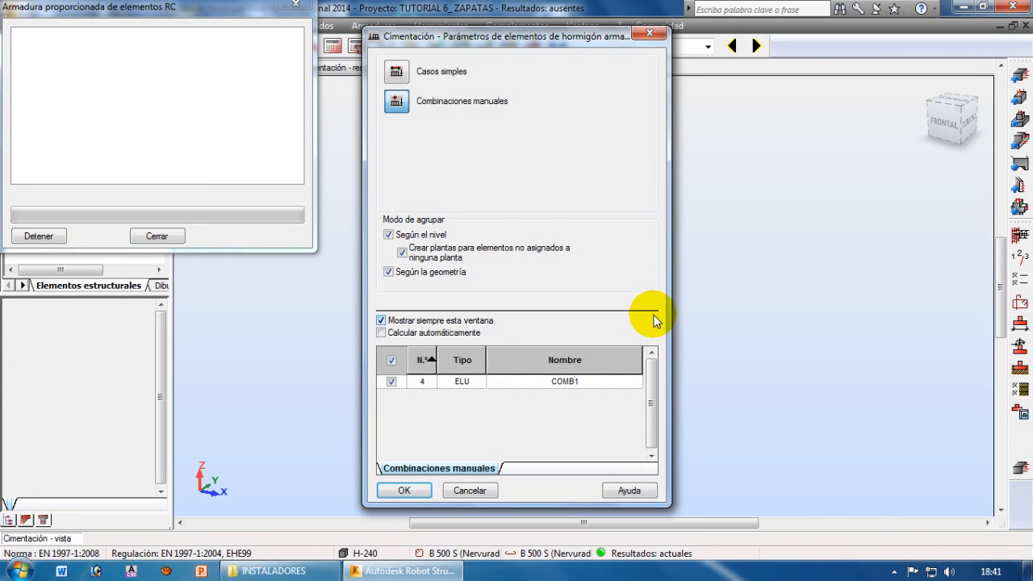
{"action": "left_click", "coordinate": [404, 489]}
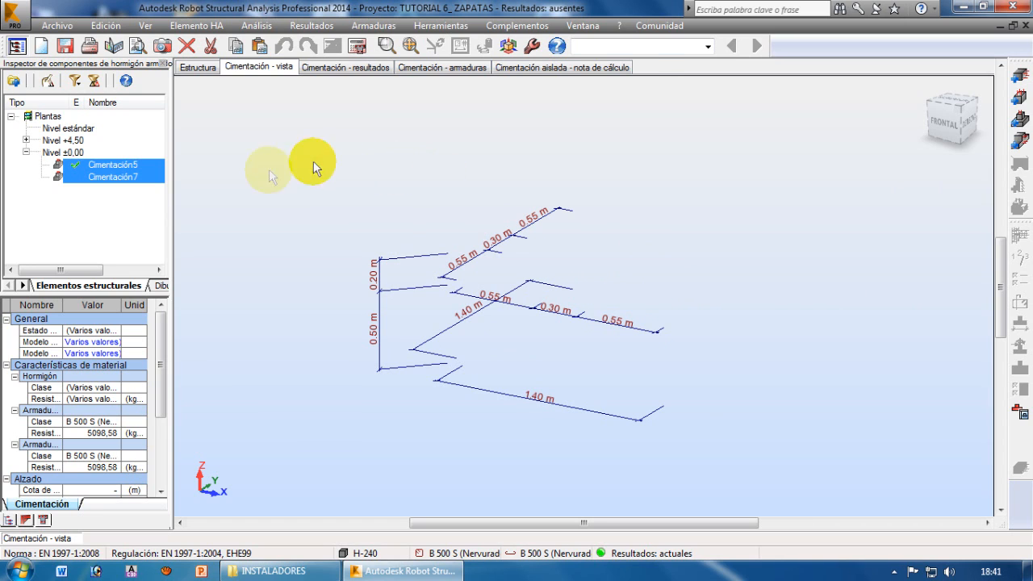
Give footing Cimentación7 a tapered geometry with h1 of 0,50 m and h3 of 0,20 m, both fixed
{"action": "left_click", "coordinate": [78, 177]}
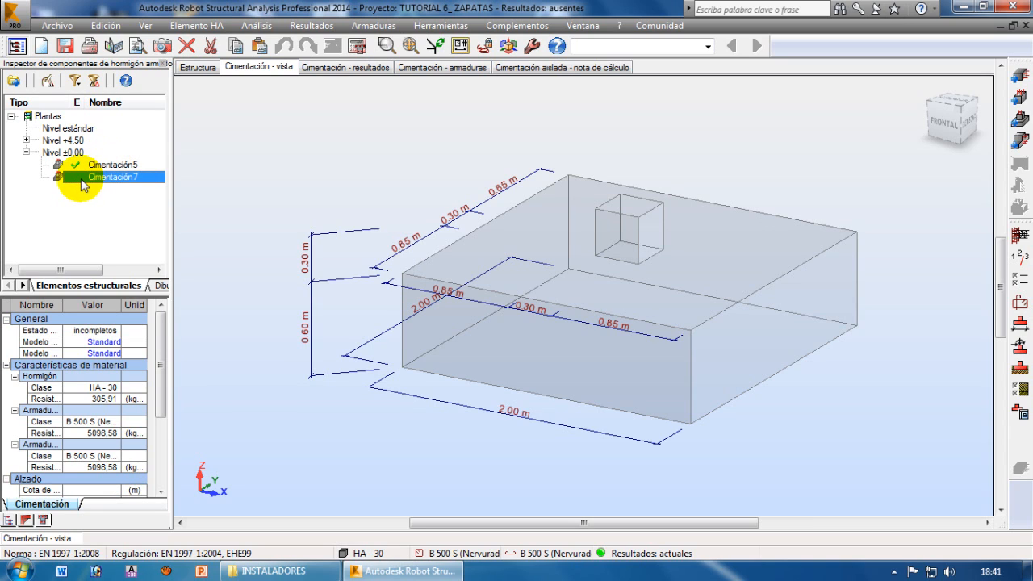
{"action": "middle_click_drag", "start_coordinate": [735, 315], "coordinate": [712, 259]}
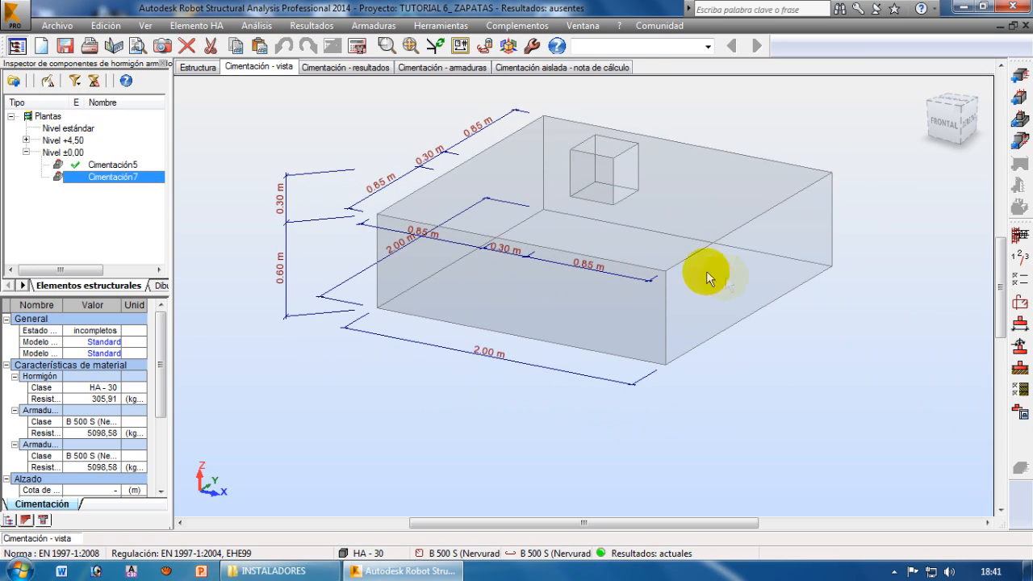
{"action": "left_click", "coordinate": [1020, 325]}
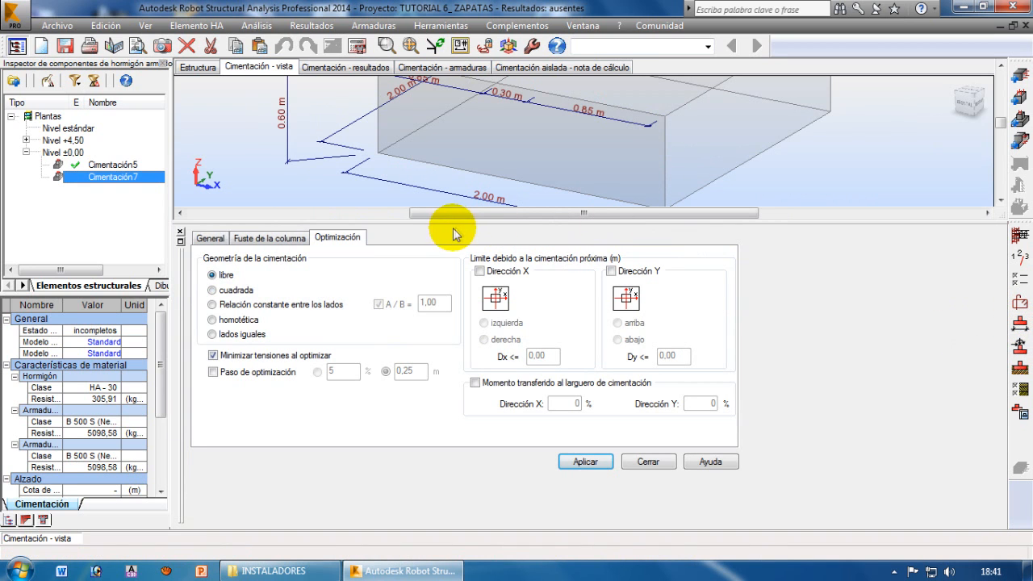
{"action": "left_click_drag", "start_coordinate": [425, 227], "coordinate": [423, 284]}
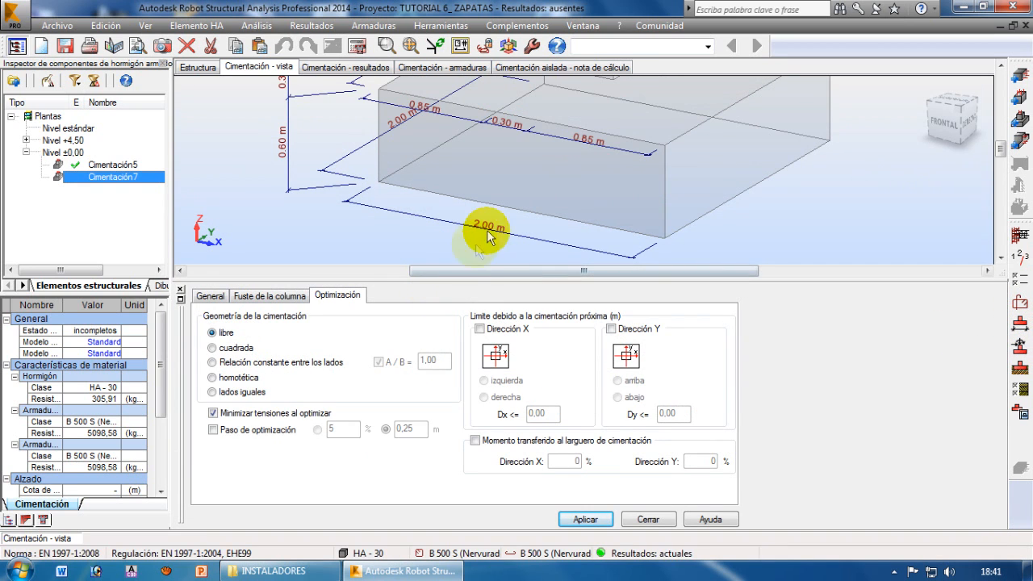
{"action": "scroll", "coordinate": [518, 152], "scroll_direction": "down", "scroll_amount": 5}
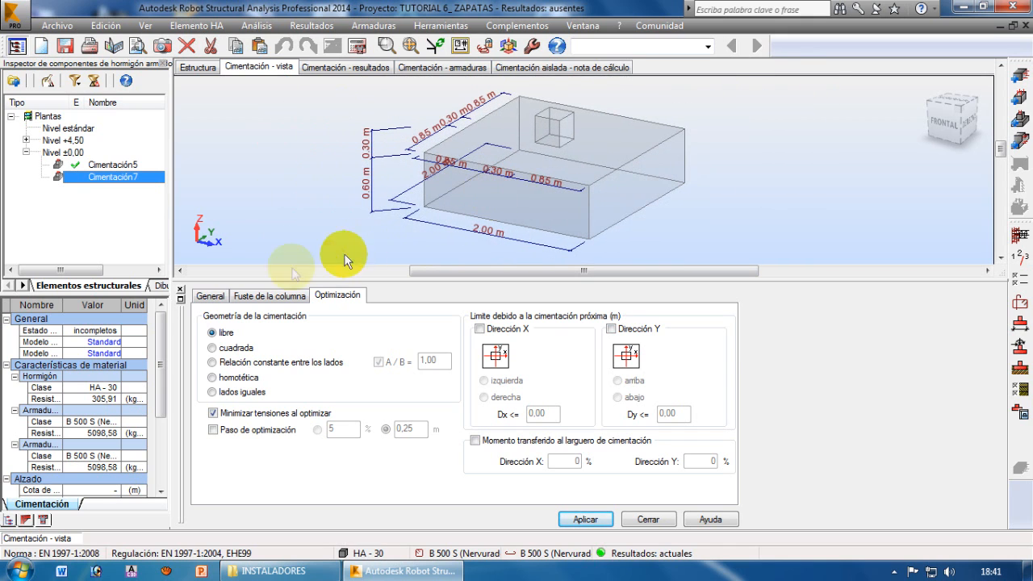
{"action": "left_click", "coordinate": [210, 295]}
{"action": "left_click", "coordinate": [349, 337]}
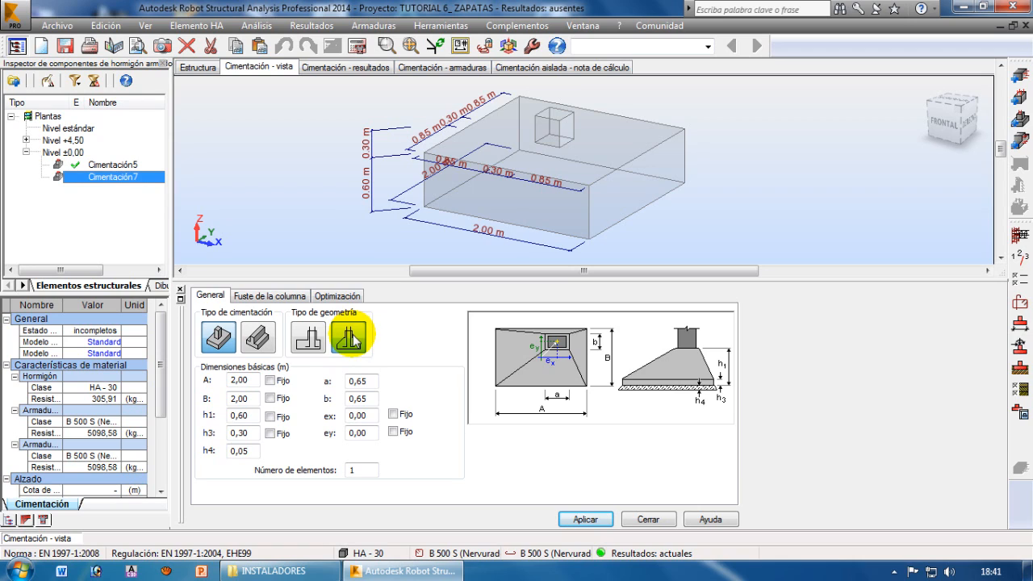
{"action": "left_click", "coordinate": [238, 416]}
{"action": "type", "text": "0,50"}
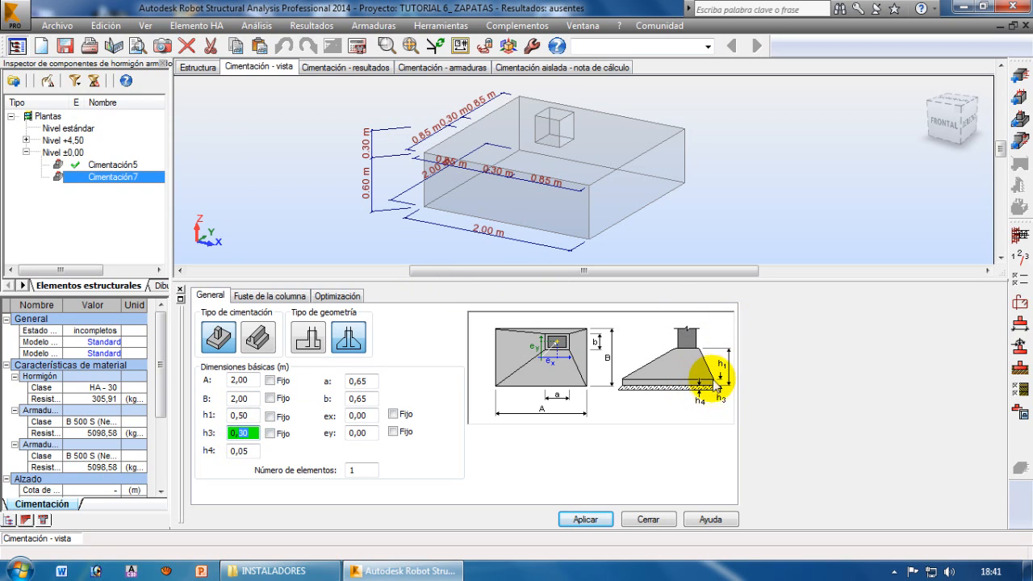
{"action": "left_click", "coordinate": [270, 433]}
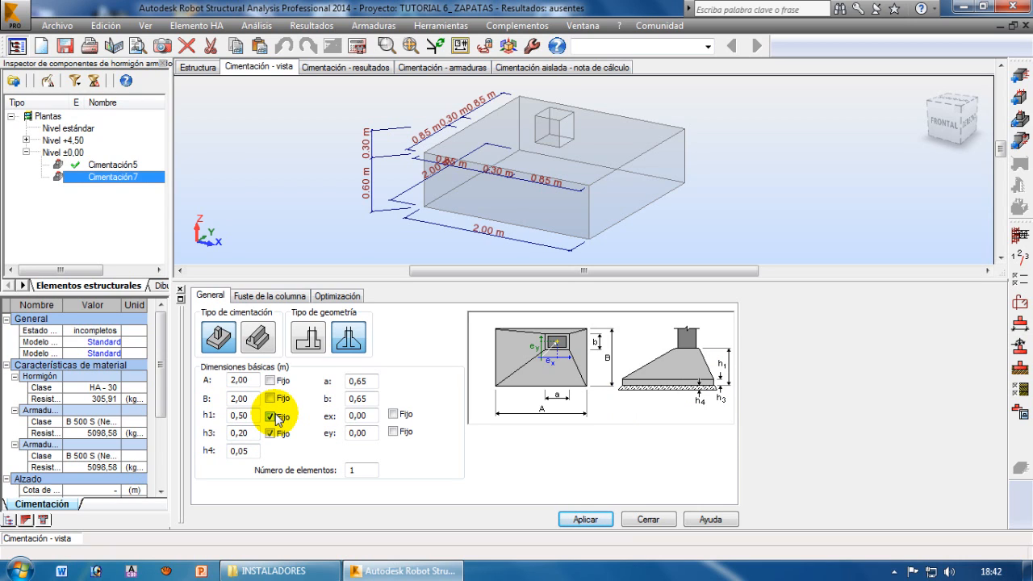
Set the footing's dimensions a and b to 0,30 m, fix eccentricities ex and ey, and apply the geometry after checking the shaft and optimization options
{"action": "double_click", "coordinate": [236, 380]}
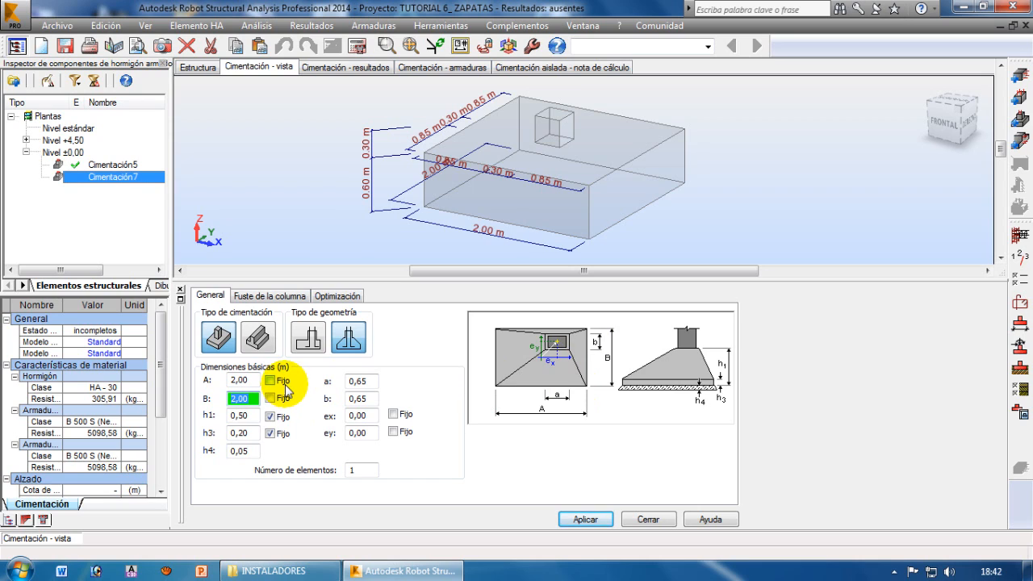
{"action": "left_click", "coordinate": [359, 382]}
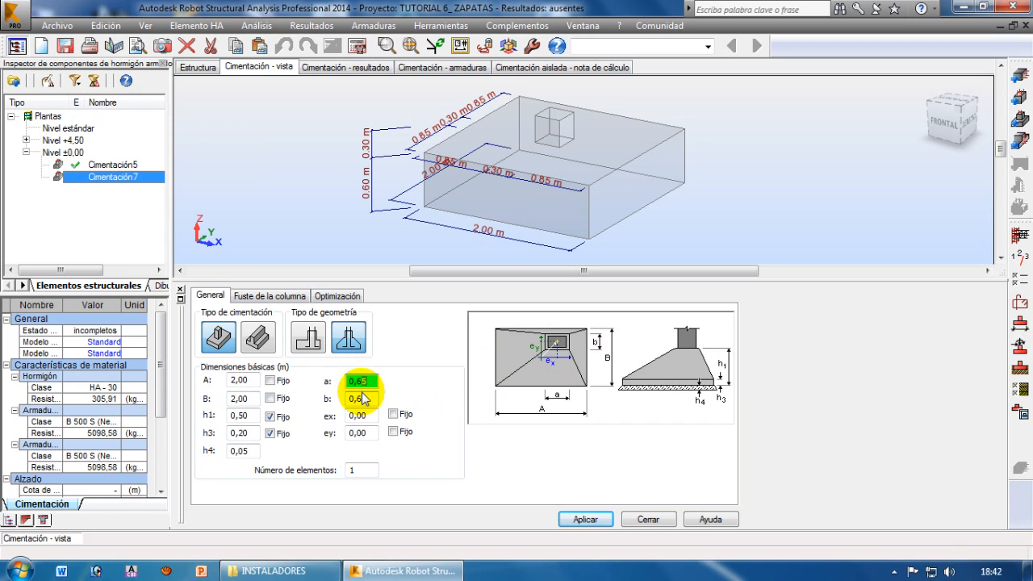
{"action": "left_click", "coordinate": [356, 398]}
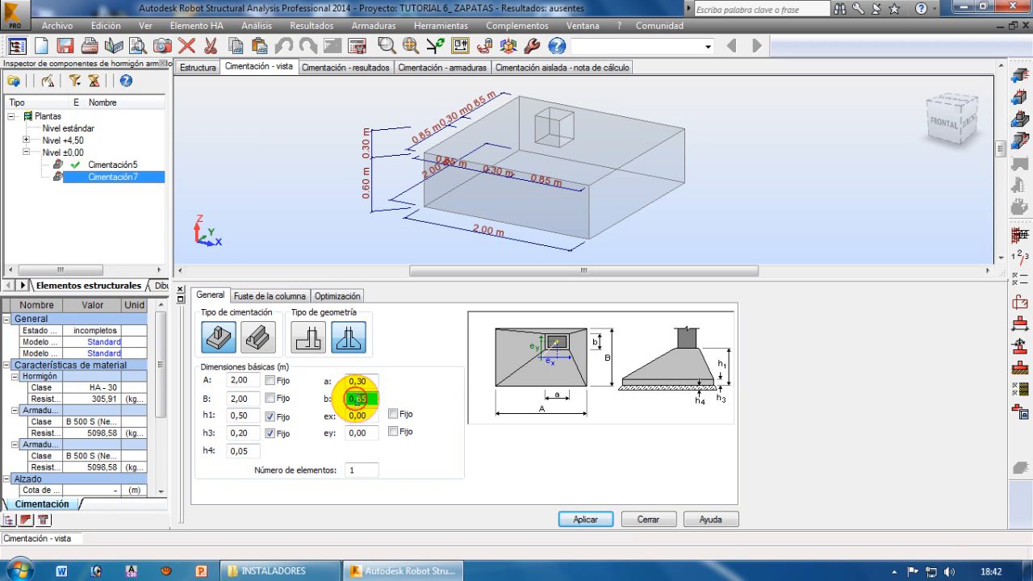
{"action": "left_click", "coordinate": [393, 414]}
{"action": "left_click", "coordinate": [392, 431]}
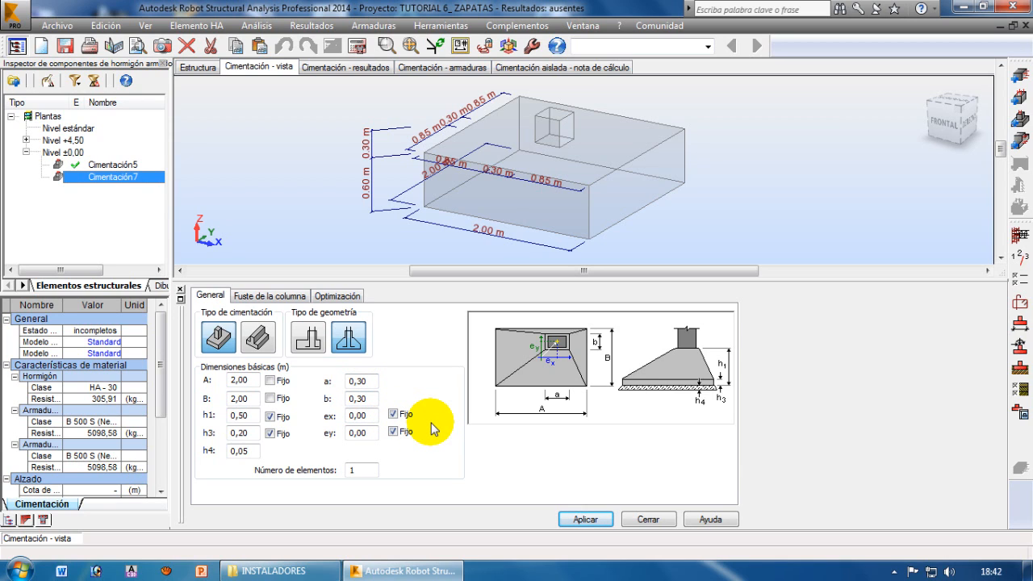
{"action": "left_click", "coordinate": [271, 296]}
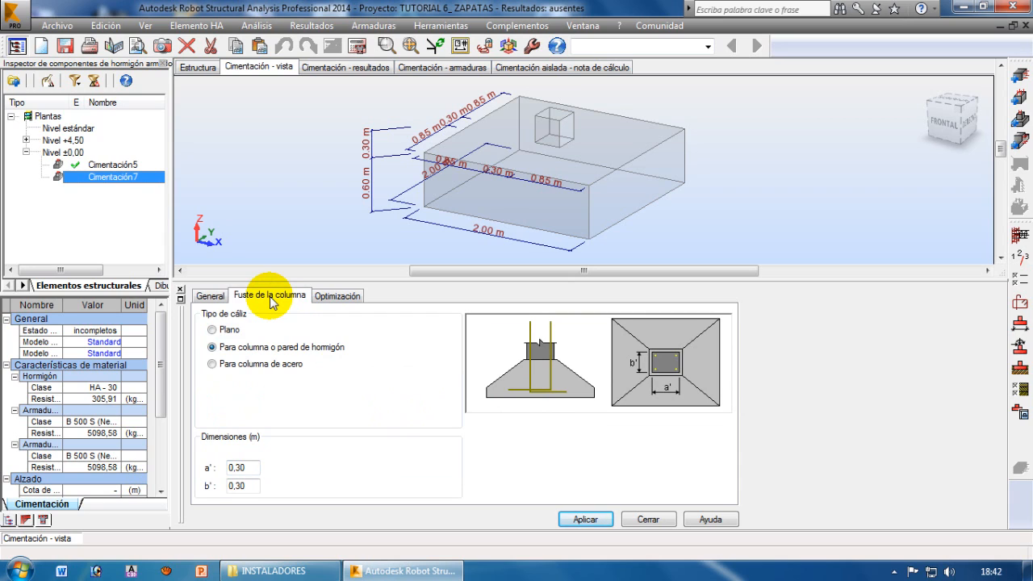
{"action": "left_click", "coordinate": [341, 296]}
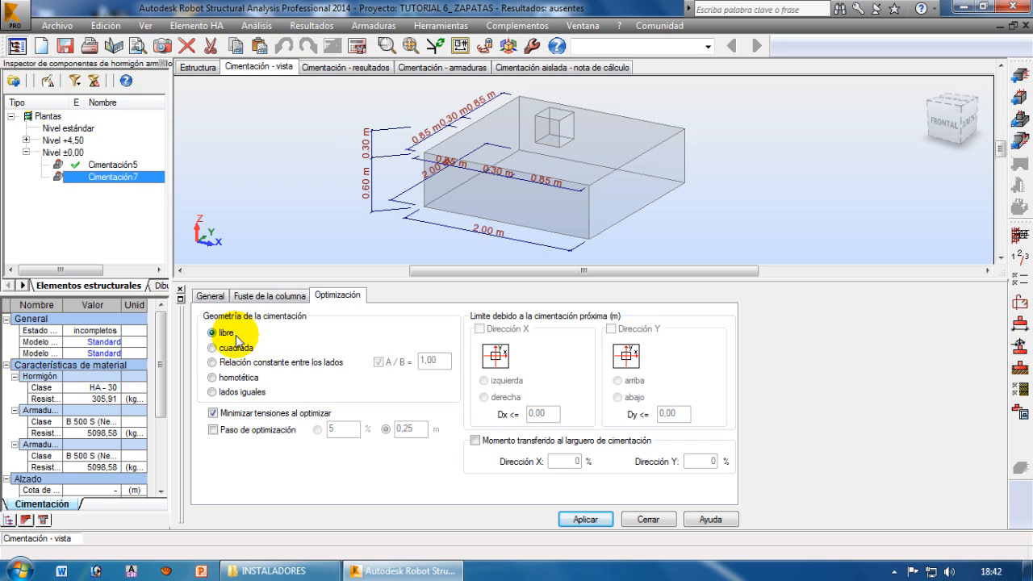
{"action": "left_click", "coordinate": [585, 520]}
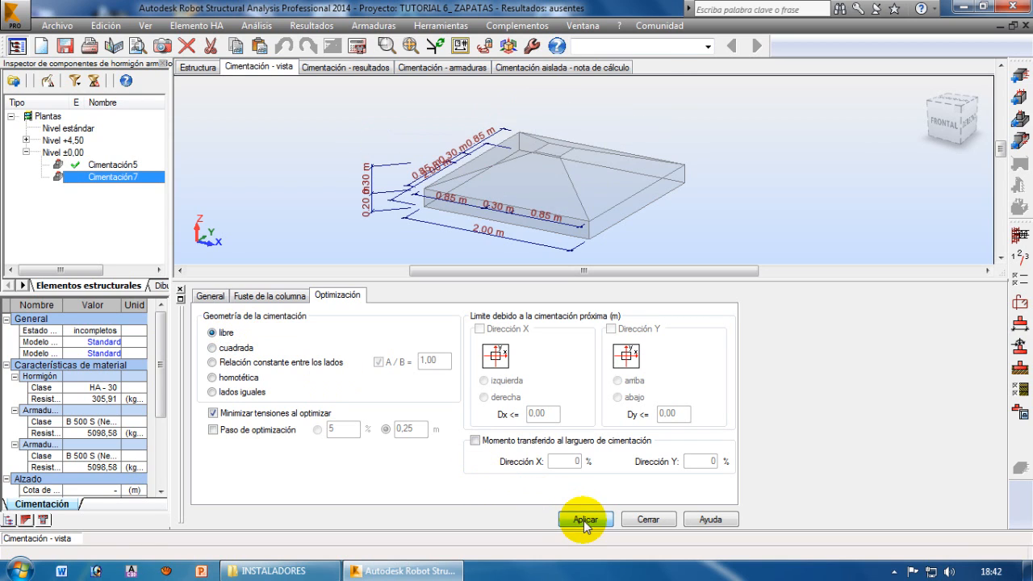
Inspect the tapered footing's shape in 3D and close its dimension settings
{"action": "right_click", "coordinate": [714, 121]}
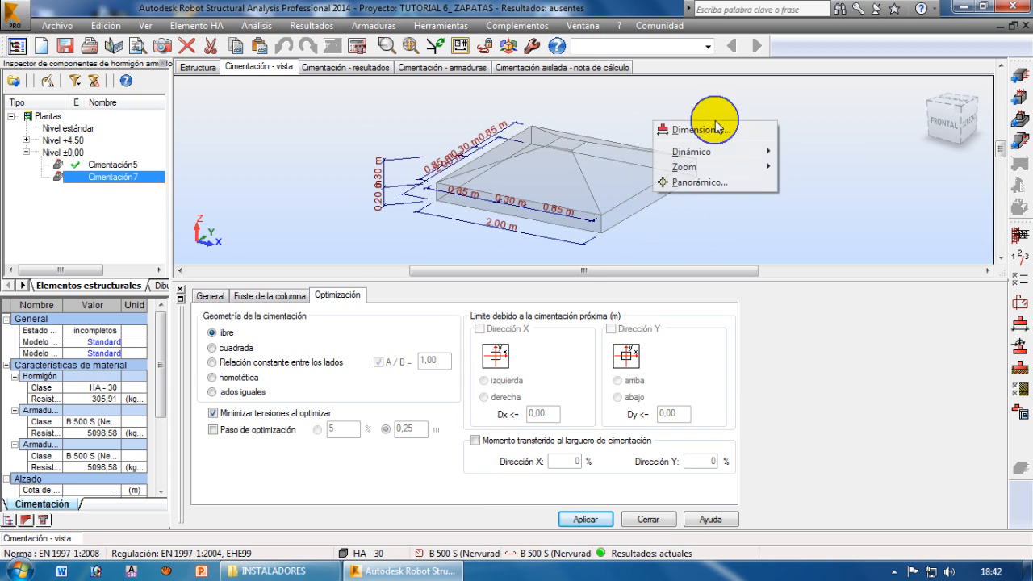
{"action": "mouse_move", "coordinate": [758, 152]}
{"action": "left_click", "coordinate": [797, 171]}
{"action": "mouse_move", "coordinate": [592, 186]}
{"action": "left_mouse_down"}
{"action": "mouse_move", "coordinate": [631, 162]}
{"action": "mouse_move", "coordinate": [579, 187]}
{"action": "left_mouse_up"}
{"action": "right_click", "coordinate": [579, 187]}
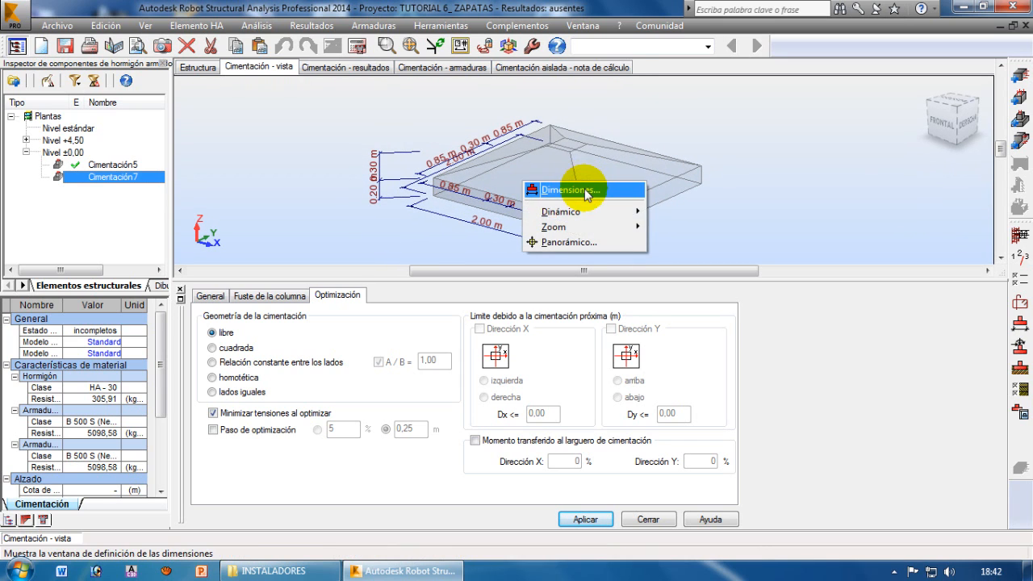
{"action": "left_click", "coordinate": [766, 166]}
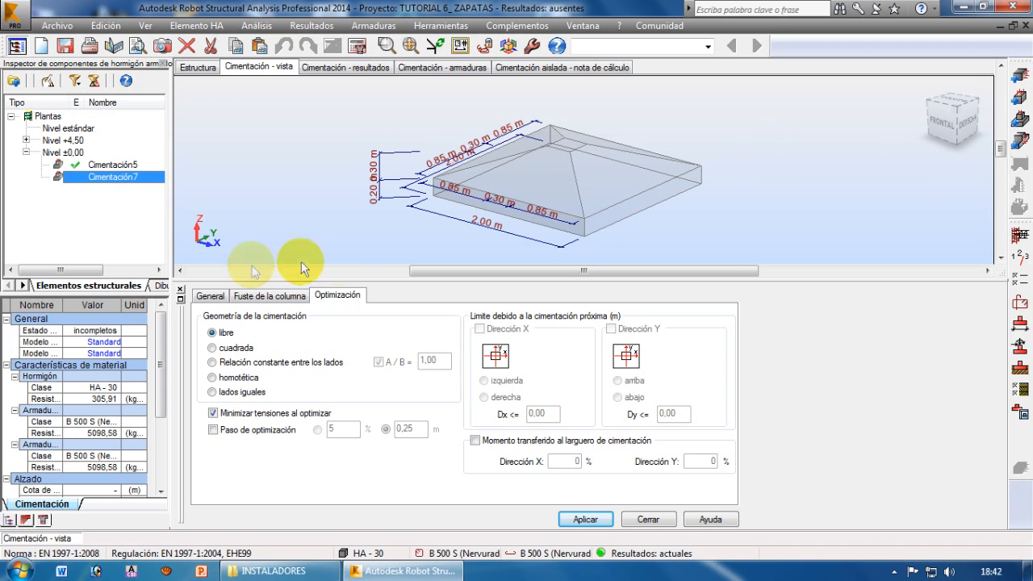
{"action": "left_click", "coordinate": [181, 288]}
{"action": "middle_click_drag", "start_coordinate": [681, 367], "coordinate": [704, 342]}
{"action": "scroll", "coordinate": [673, 312], "scroll_direction": "up", "scroll_amount": 2}
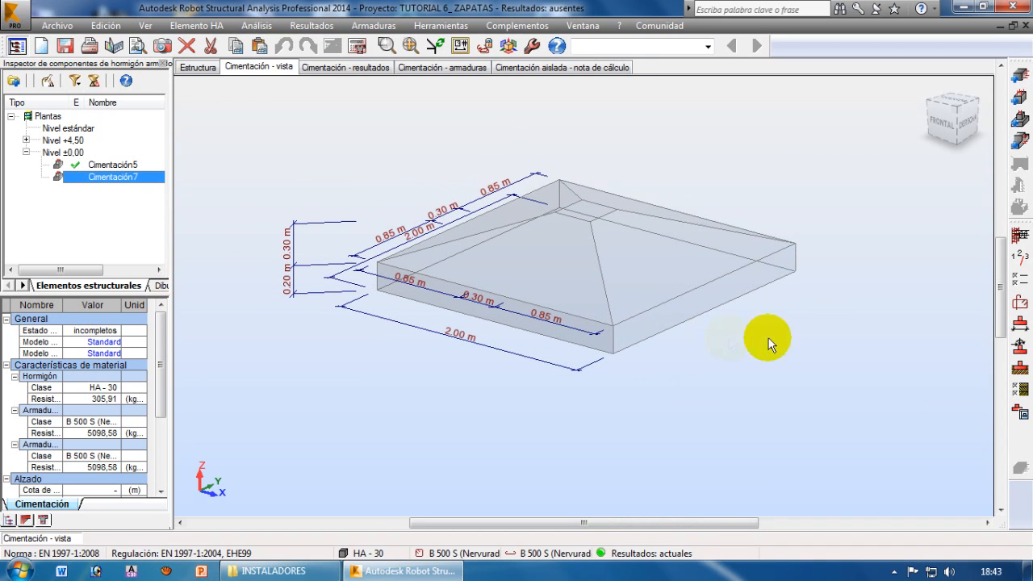
Review the COMB1 axial force, shears and moments acting on footing Cimentación7
{"action": "left_click", "coordinate": [1020, 347]}
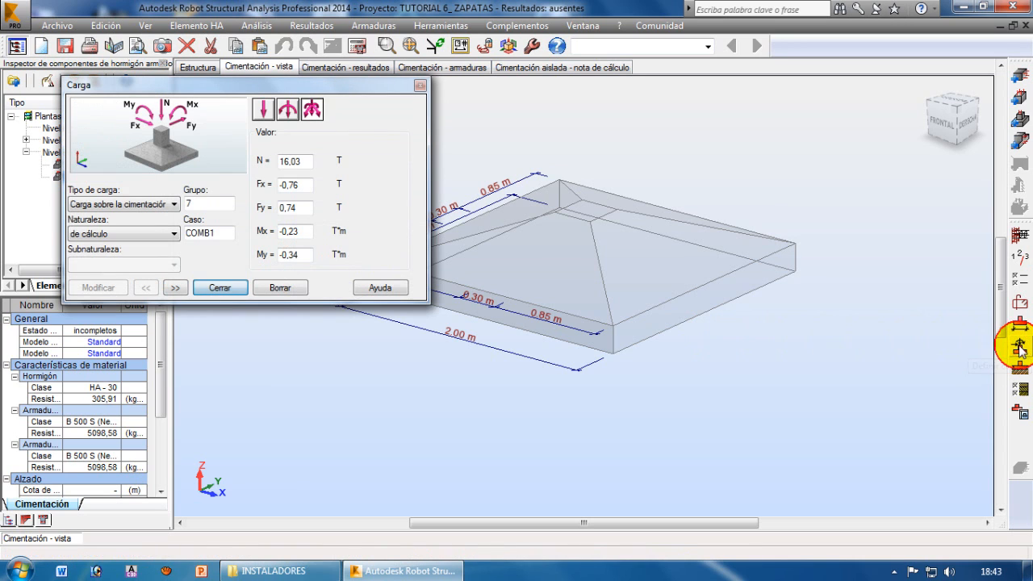
{"action": "left_click", "coordinate": [173, 288]}
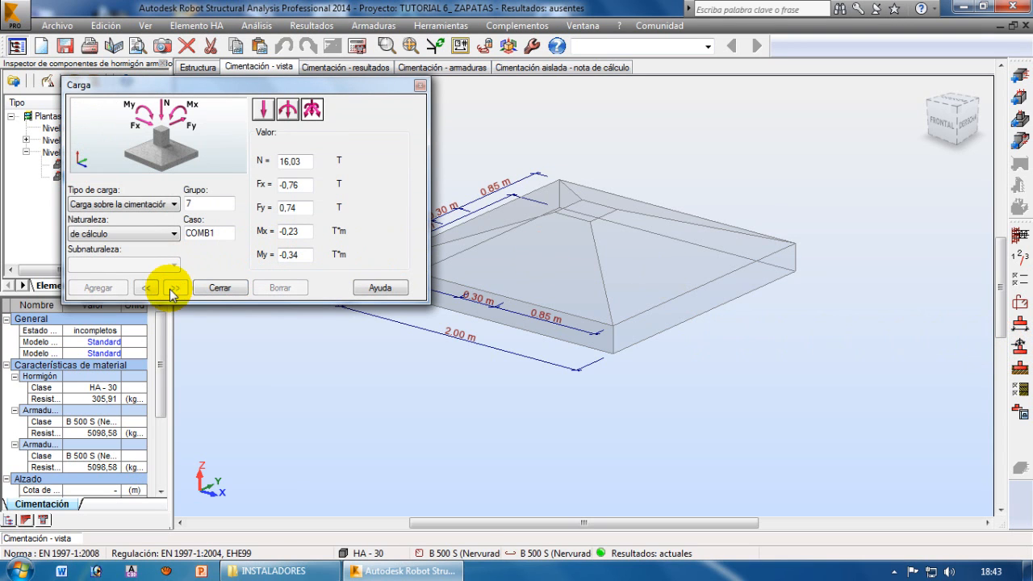
{"action": "left_click", "coordinate": [146, 288]}
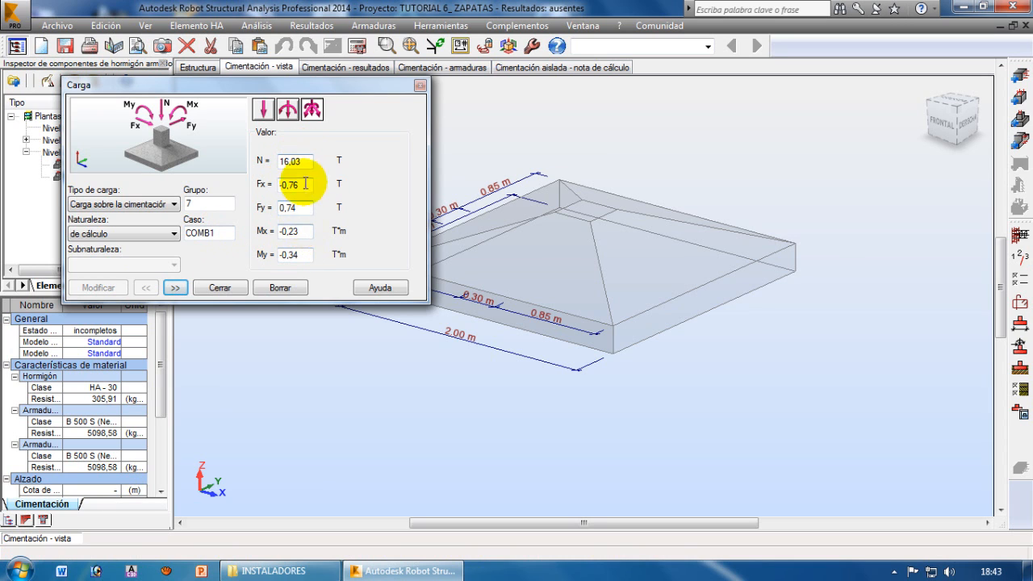
{"action": "left_click_drag", "start_coordinate": [250, 84], "coordinate": [306, 104]}
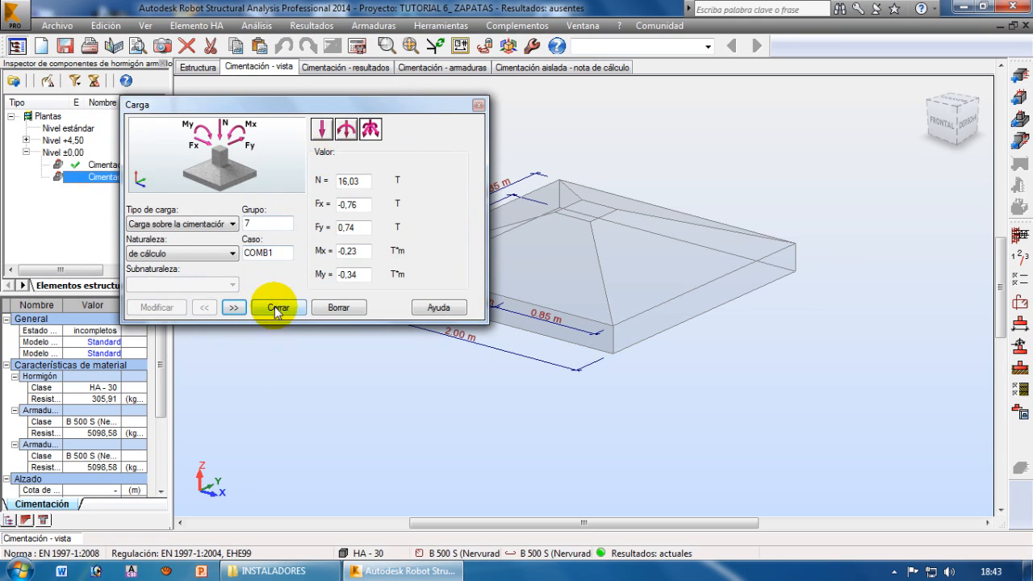
{"action": "left_click", "coordinate": [274, 307]}
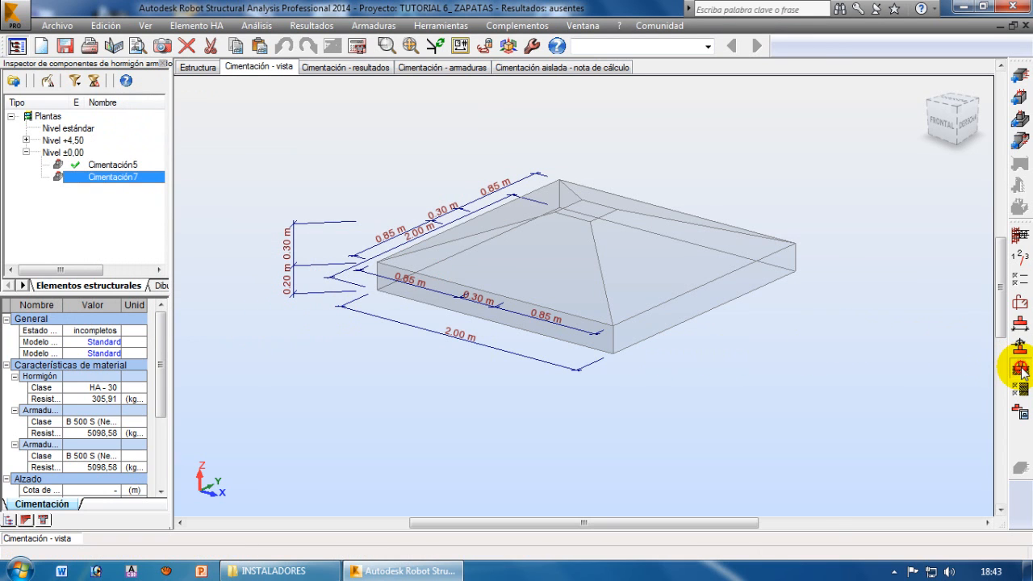
Set the soil's limit stress qu to 2 kgf/cm2 with the semi-empirical stress limit method and apply it
{"action": "left_click", "coordinate": [1014, 369]}
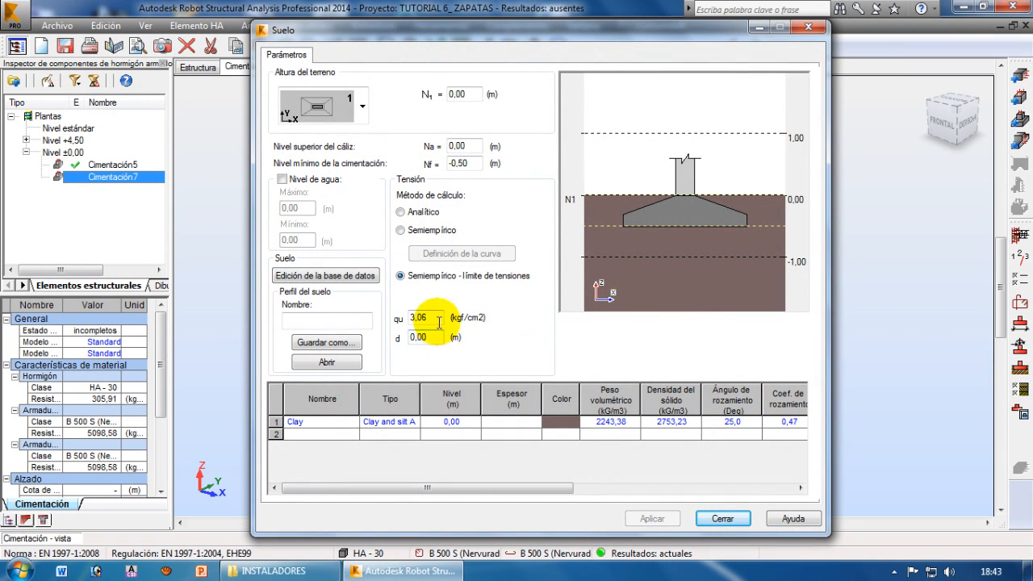
{"action": "left_click_drag", "start_coordinate": [426, 318], "coordinate": [380, 322]}
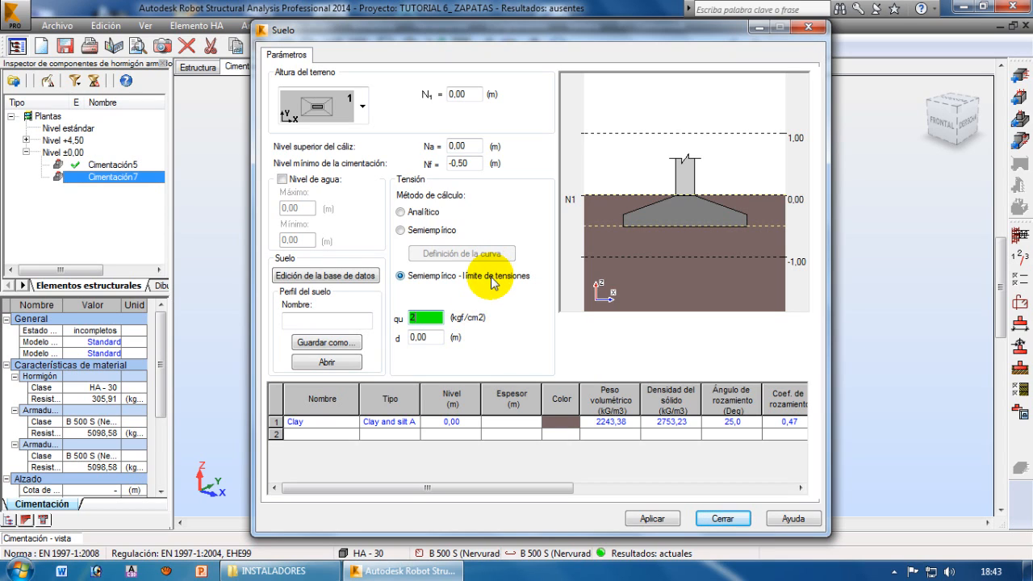
{"action": "double_click", "coordinate": [416, 318]}
{"action": "left_click", "coordinate": [644, 163]}
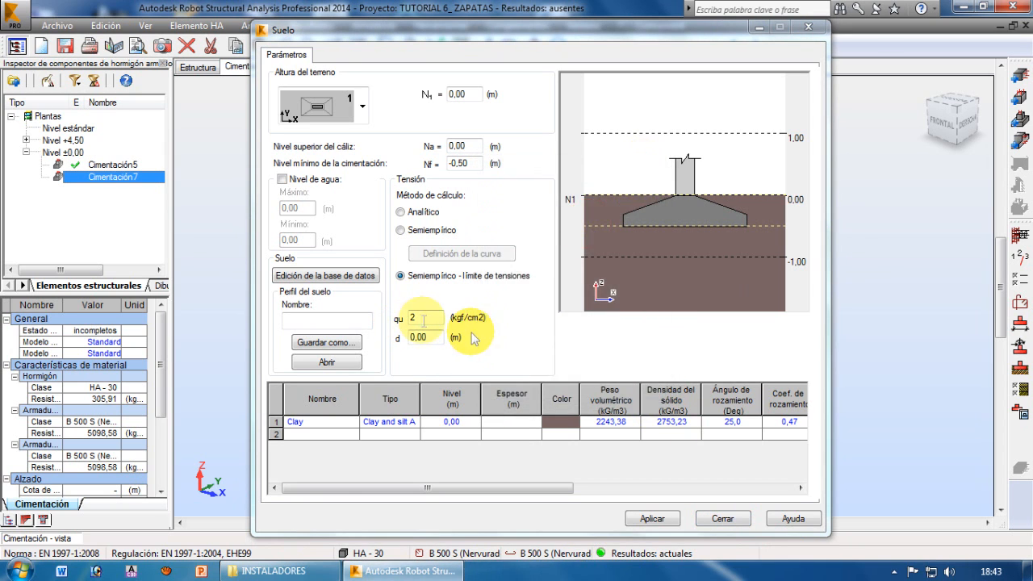
{"action": "left_click", "coordinate": [653, 519]}
{"action": "left_click", "coordinate": [715, 518]}
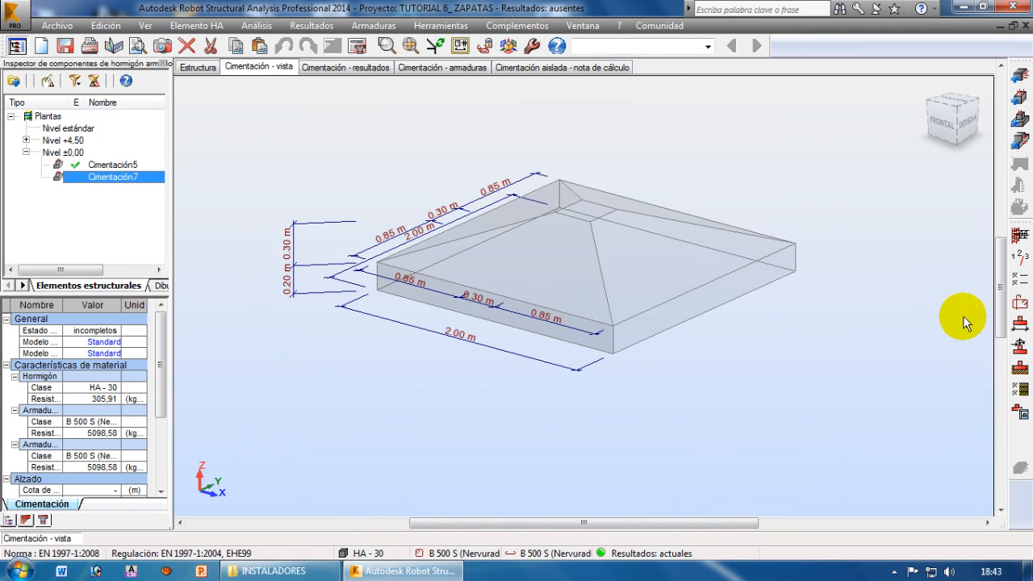
Assign the saved ZAPATAS calculation options to footing Cimentación7
{"action": "left_click", "coordinate": [1018, 280]}
{"action": "left_click", "coordinate": [690, 185]}
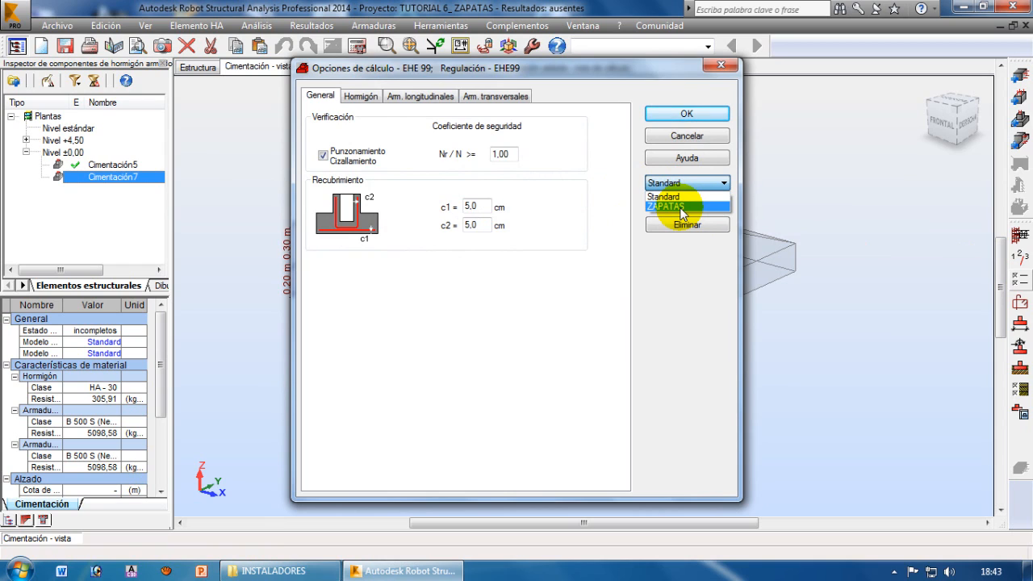
{"action": "left_click", "coordinate": [676, 208]}
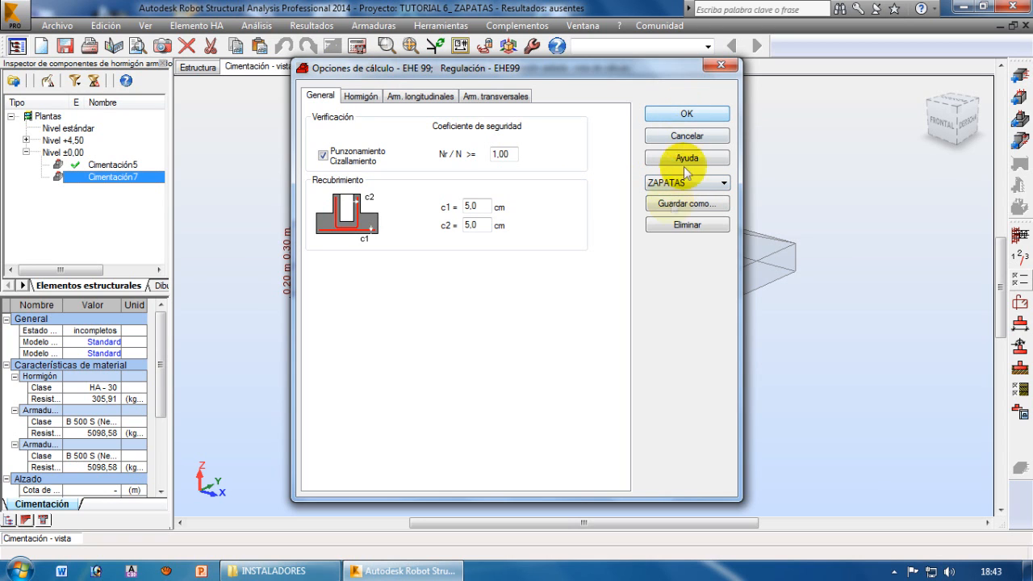
{"action": "left_click", "coordinate": [683, 113]}
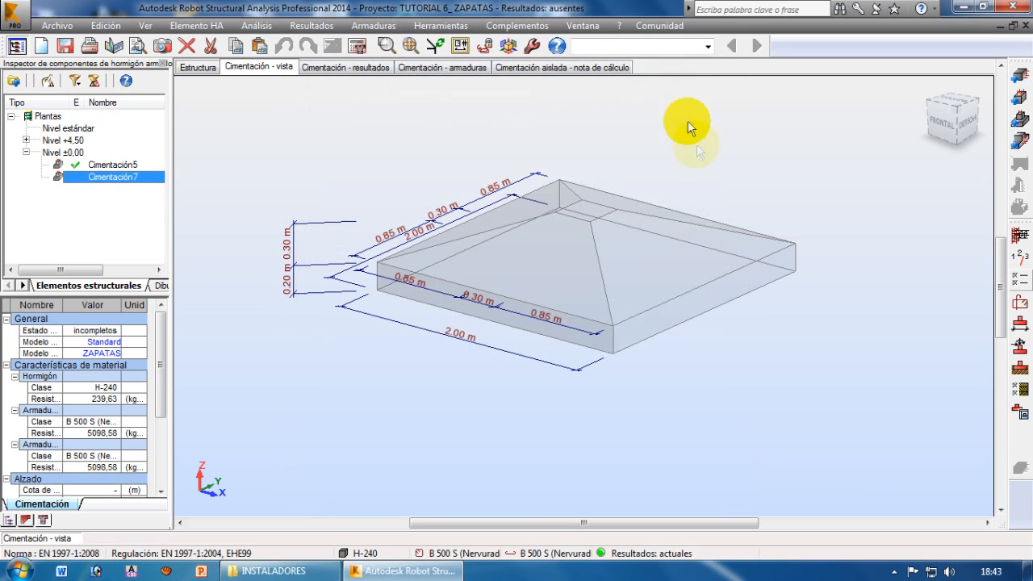
Try to assign the saved ARM_ZAPATAS reinforcement model to footing Cimentación7
{"action": "left_click", "coordinate": [1019, 303]}
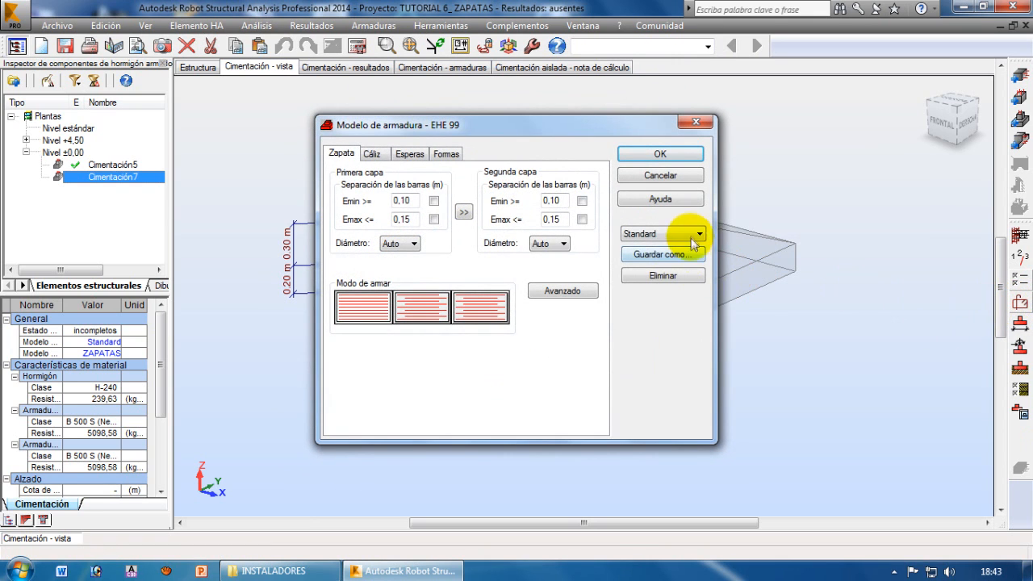
{"action": "left_click", "coordinate": [694, 234]}
{"action": "left_click", "coordinate": [660, 247]}
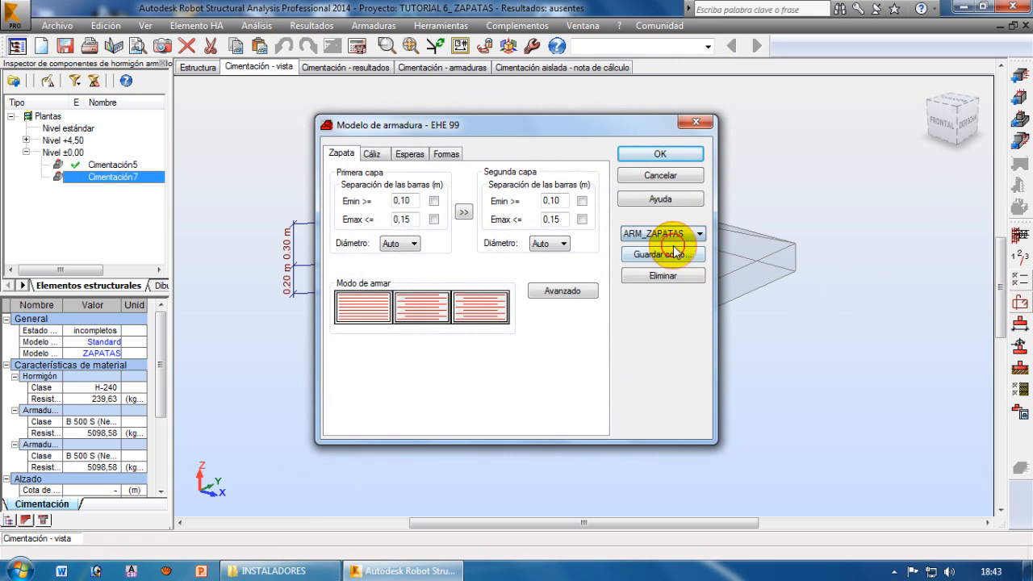
{"action": "left_click", "coordinate": [657, 153]}
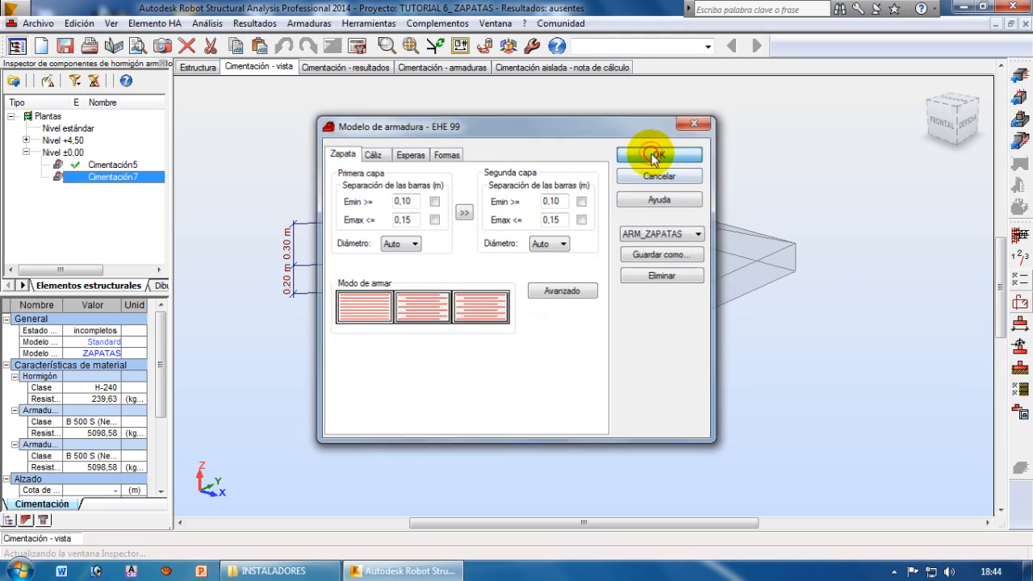
Calculate the reinforcement of footing Cimentación7, read the calculation error report and close it
{"action": "middle_click_drag", "start_coordinate": [738, 366], "coordinate": [788, 401]}
{"action": "scroll", "coordinate": [777, 391], "scroll_direction": "up", "scroll_amount": 1}
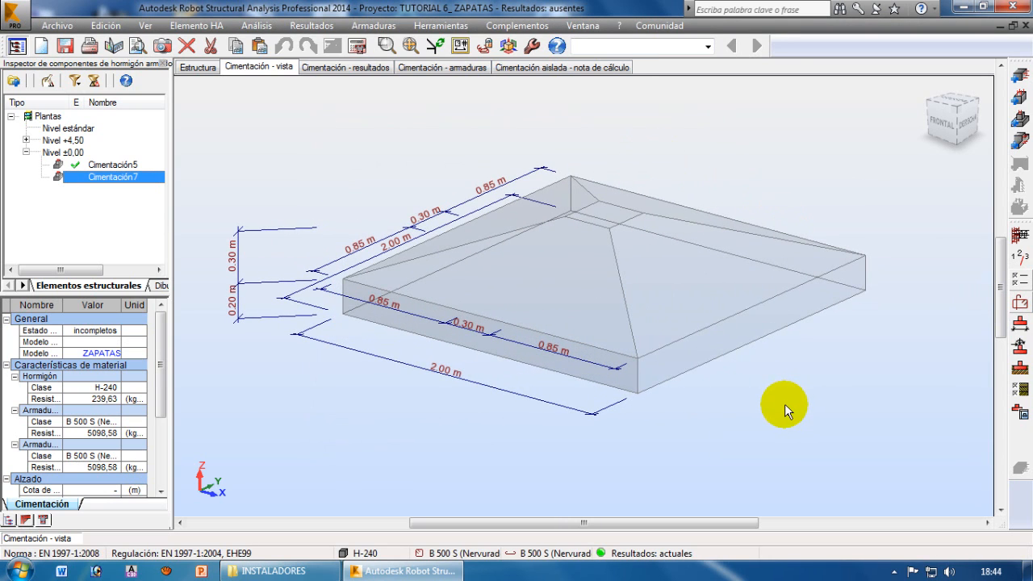
{"action": "left_click", "coordinate": [357, 50]}
{"action": "left_click", "coordinate": [570, 357]}
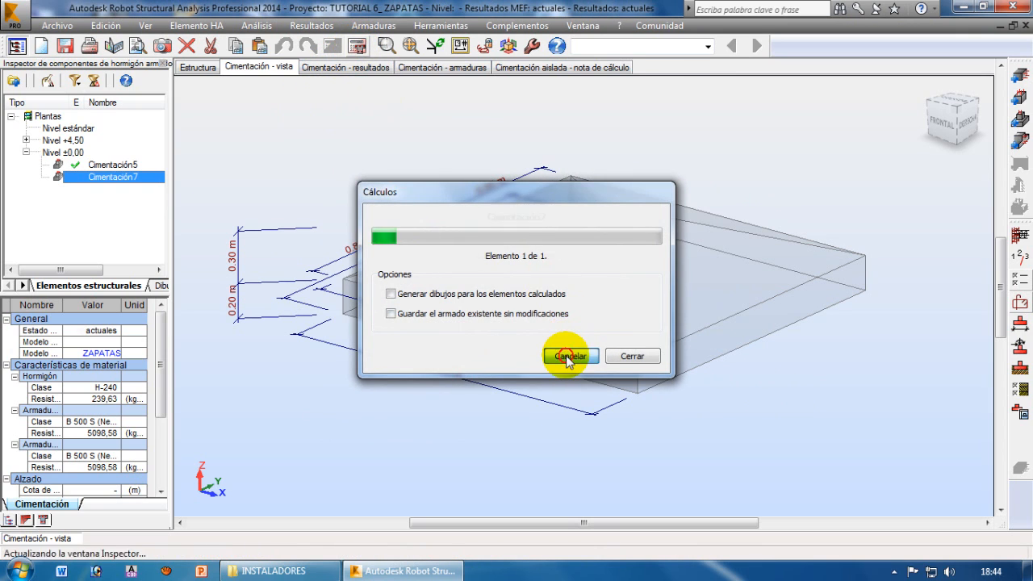
{"action": "left_click_drag", "start_coordinate": [571, 196], "coordinate": [641, 289]}
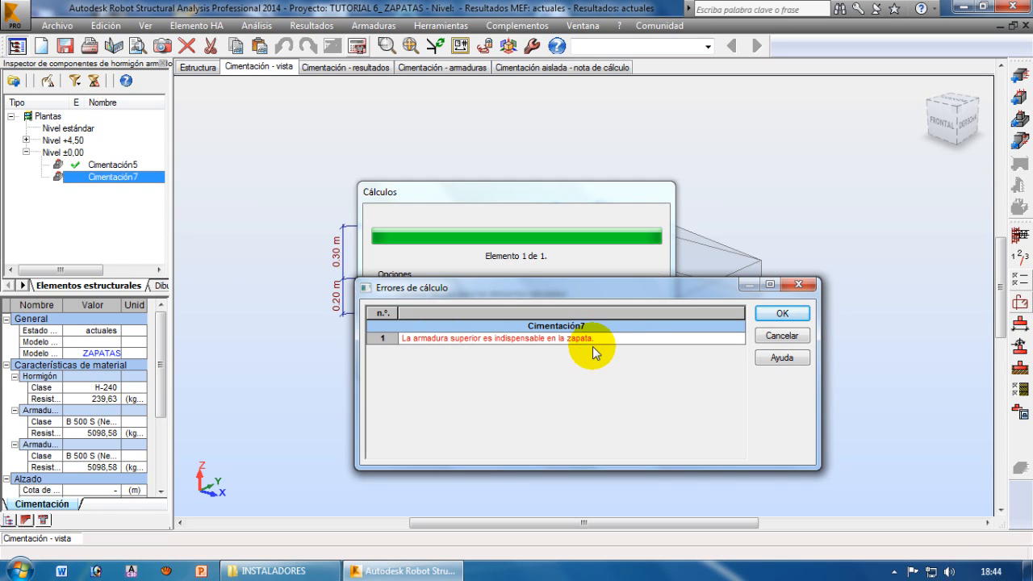
{"action": "left_click_drag", "start_coordinate": [618, 288], "coordinate": [657, 299]}
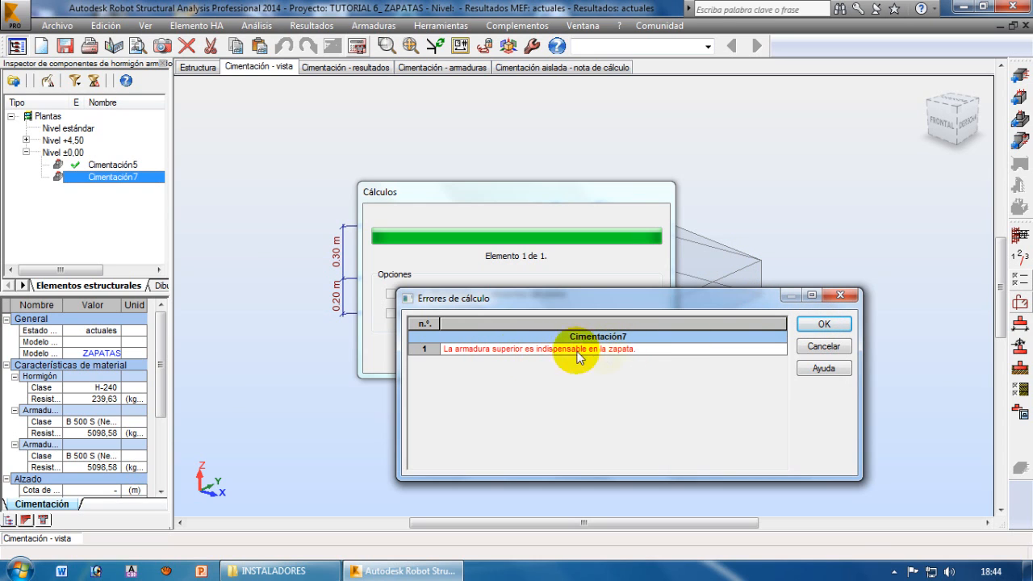
{"action": "left_click", "coordinate": [818, 325]}
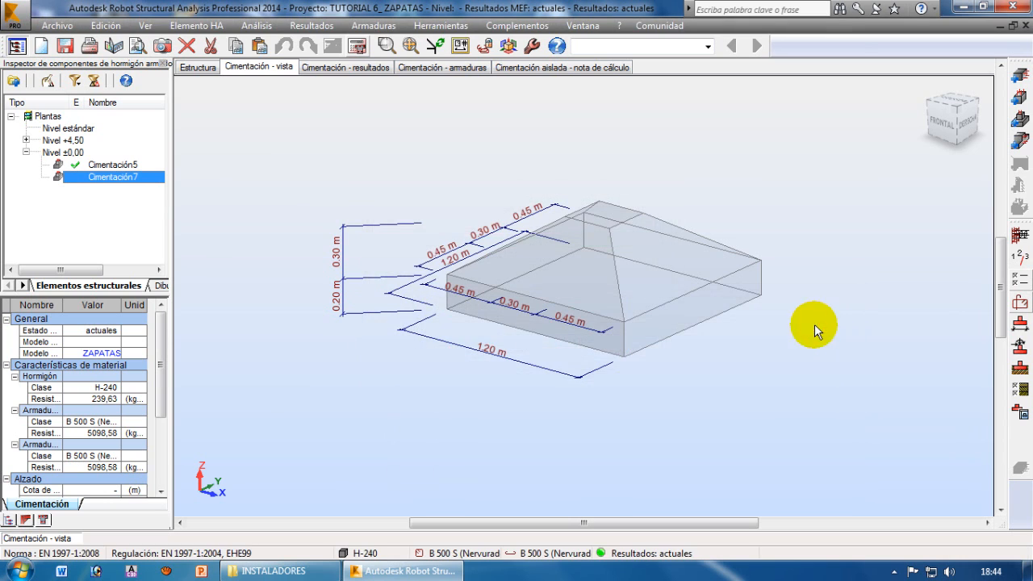
Review the soil stresses and stability coefficients of Cimentación7 and its reinforcement layout
{"action": "left_click", "coordinate": [349, 69]}
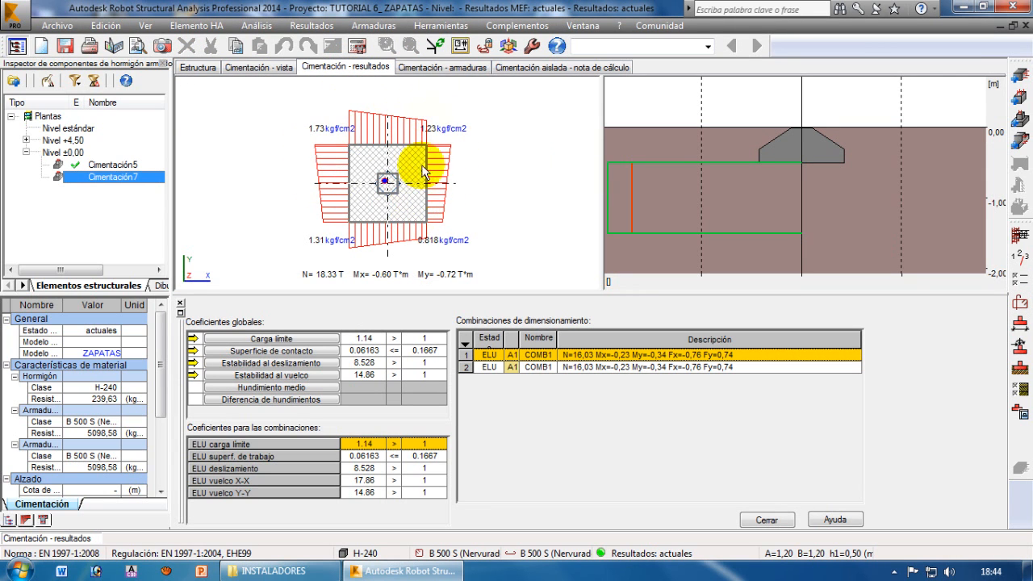
{"action": "left_click", "coordinate": [428, 67]}
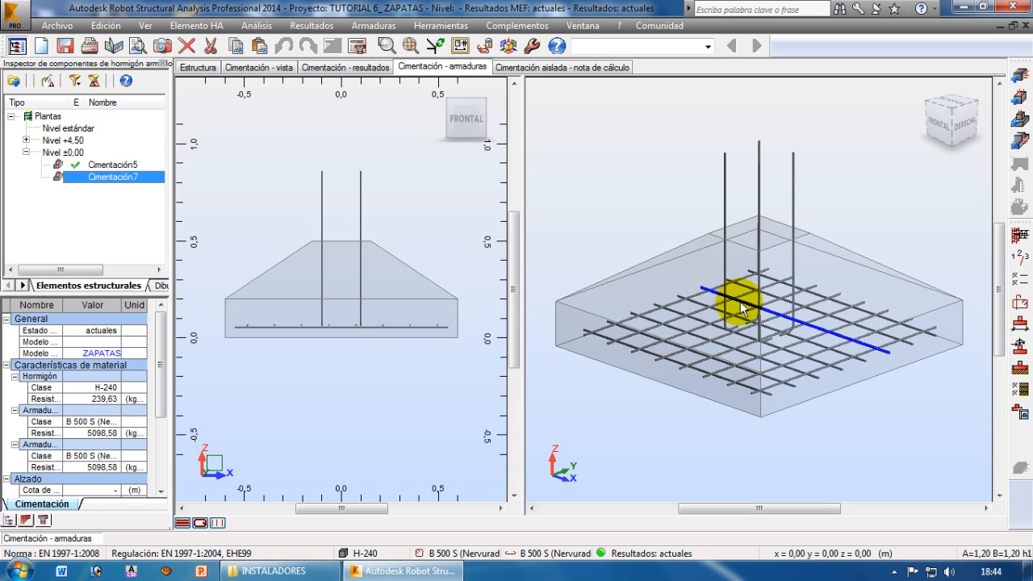
{"action": "middle_click_drag", "start_coordinate": [822, 337], "coordinate": [812, 345]}
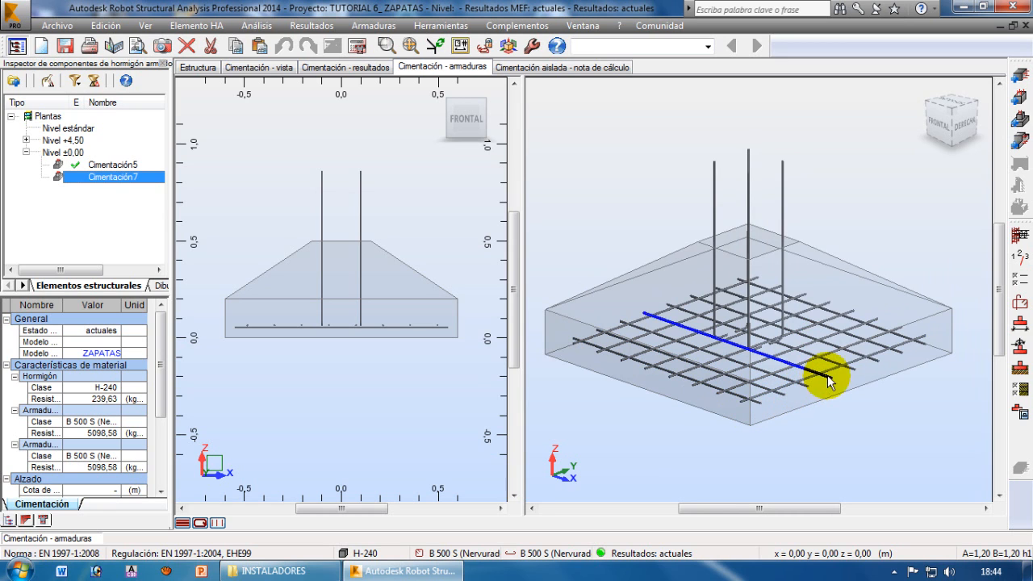
Check the bar shape settings in the reinforcement parameters and reapply the saved ARM_ZAPATAS model to Cimentación7
{"action": "left_click", "coordinate": [266, 68]}
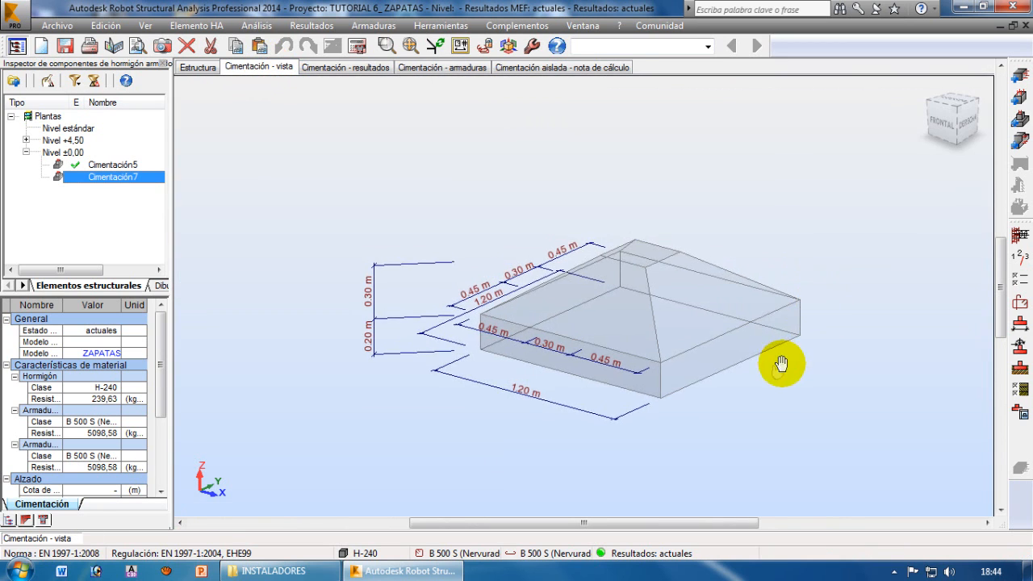
{"action": "scroll", "coordinate": [766, 364], "scroll_direction": "up", "scroll_amount": 1}
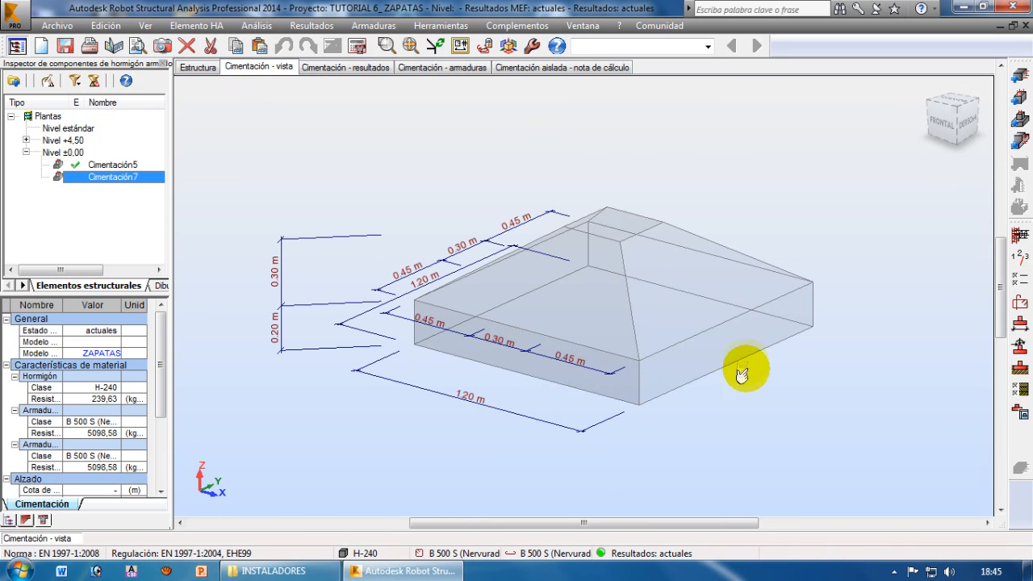
{"action": "left_click", "coordinate": [1023, 310]}
{"action": "left_click", "coordinate": [443, 154]}
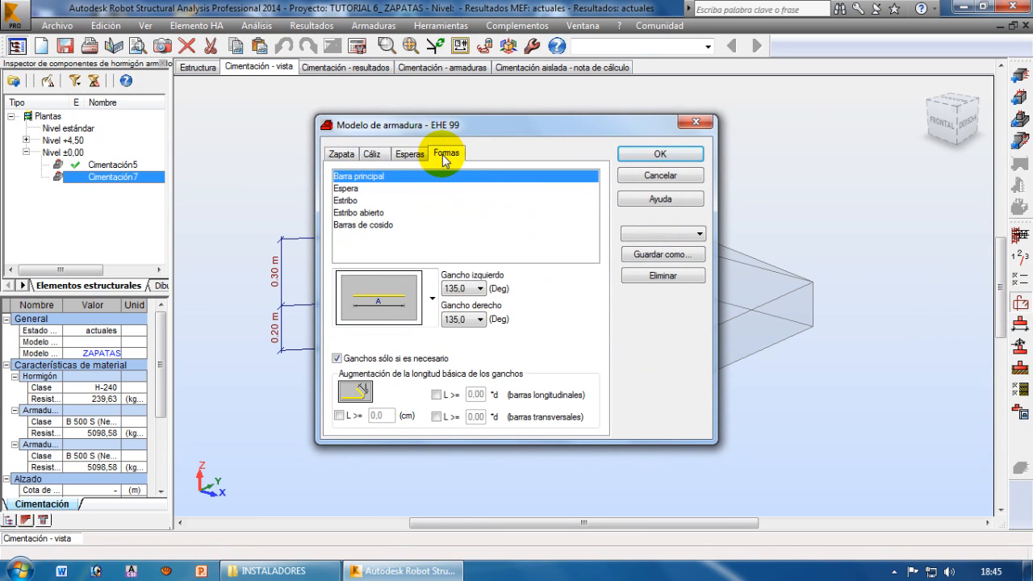
{"action": "left_click", "coordinate": [697, 233]}
{"action": "left_click", "coordinate": [643, 247]}
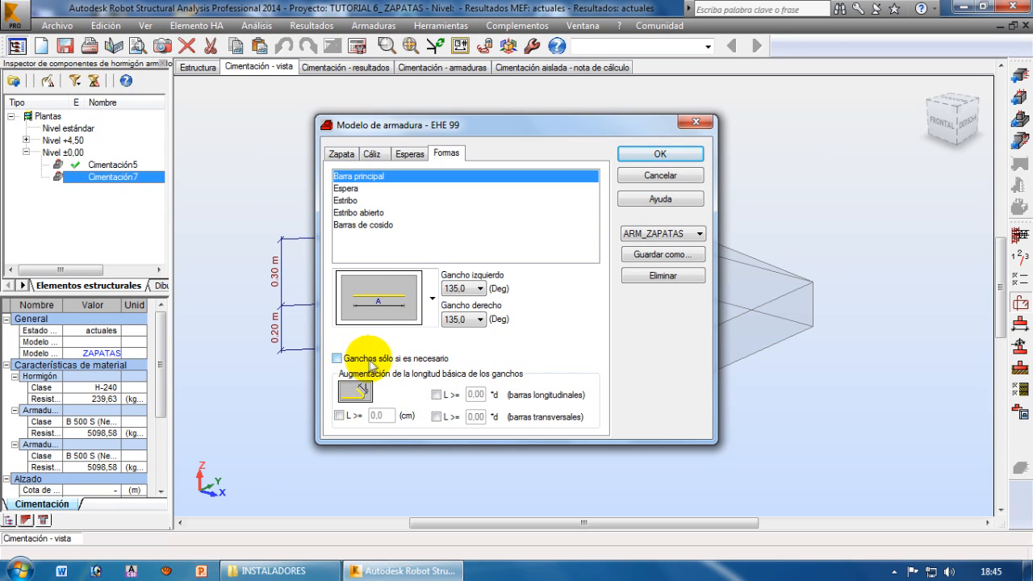
{"action": "left_click", "coordinate": [657, 155]}
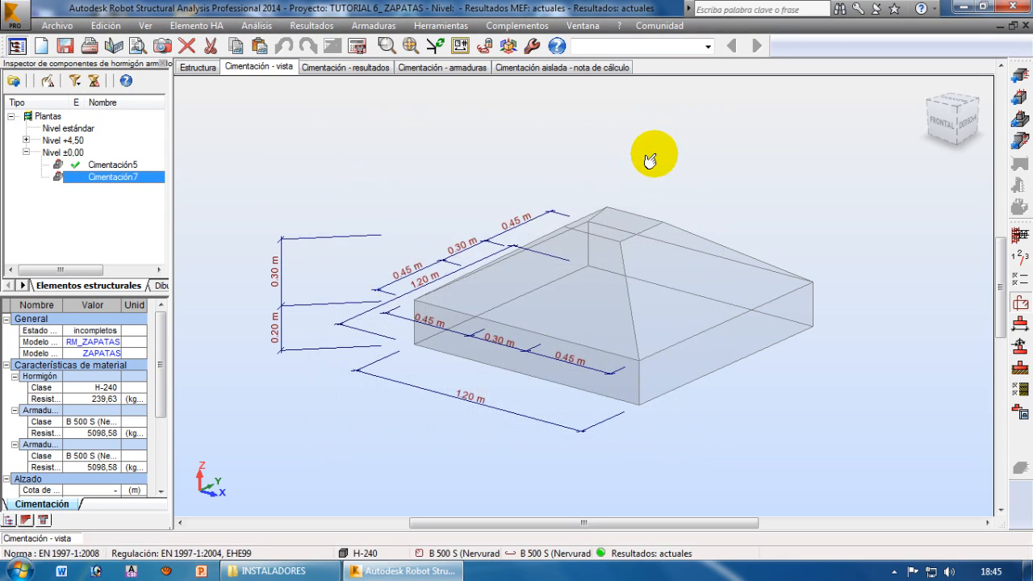
Recalculate footing Cimentación7 with the ARM_ZAPATAS reinforcement and close the error report
{"action": "left_click", "coordinate": [358, 46]}
{"action": "left_click", "coordinate": [564, 351]}
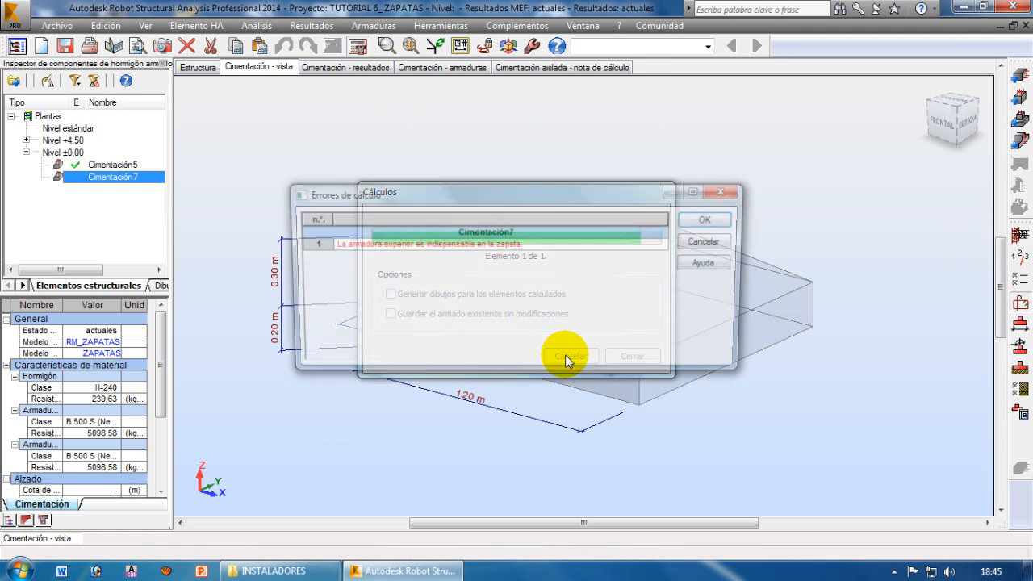
{"action": "left_click", "coordinate": [709, 219]}
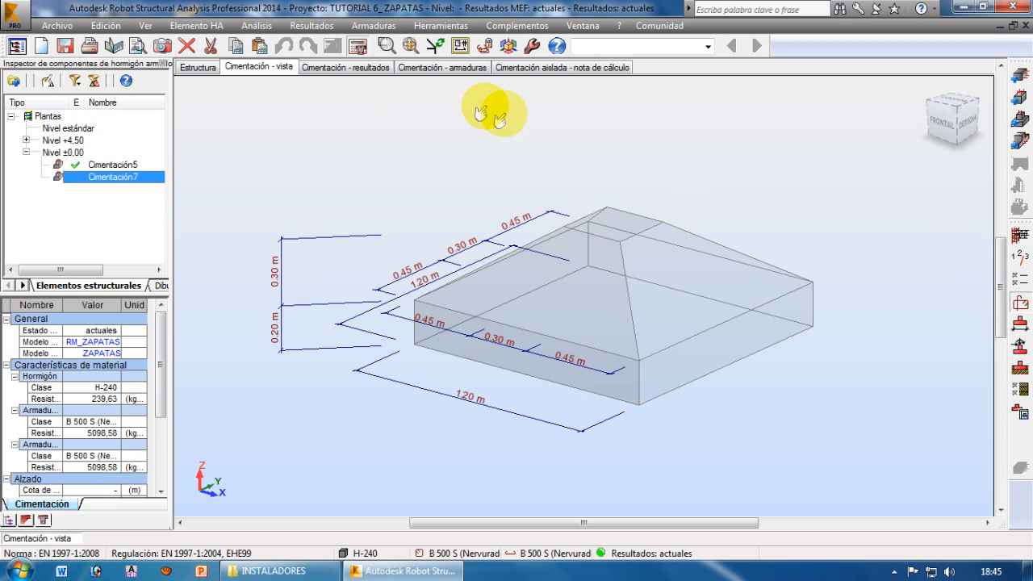
Inspect the recalculated bottom mesh and starter bars of Cimentación7 by rotating the footing in 3D
{"action": "left_click", "coordinate": [444, 68]}
{"action": "middle_click_drag", "start_coordinate": [836, 382], "coordinate": [802, 393]}
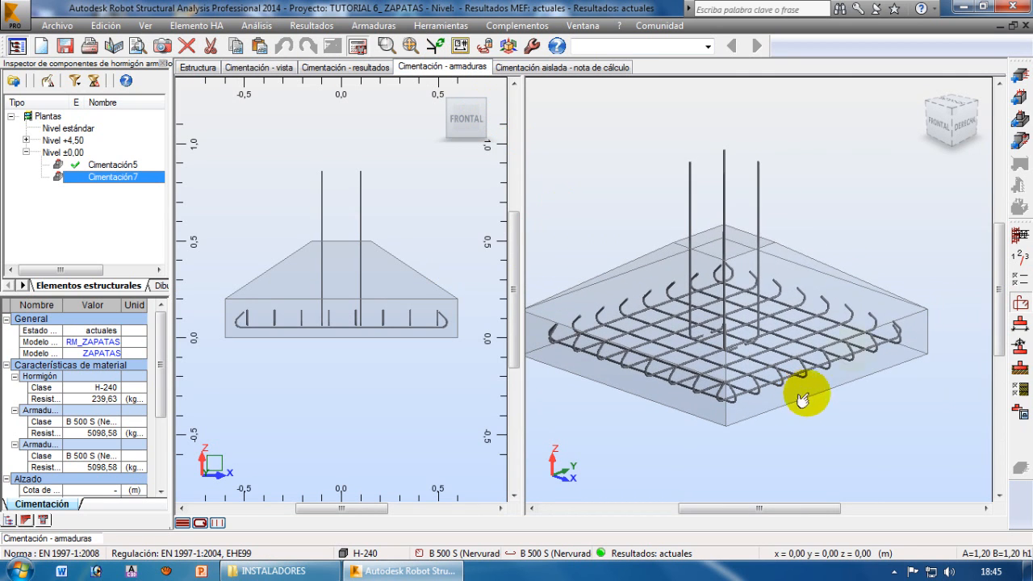
{"action": "right_click", "coordinate": [798, 196]}
{"action": "mouse_move", "coordinate": [730, 219]}
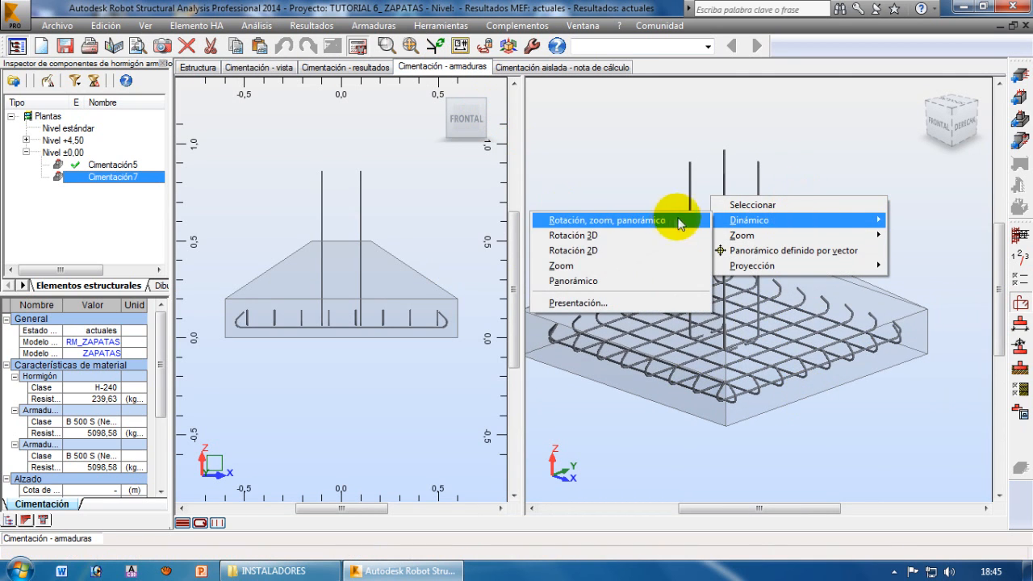
{"action": "left_click", "coordinate": [605, 235]}
{"action": "left_click_drag", "start_coordinate": [743, 315], "coordinate": [603, 144]}
{"action": "right_click", "coordinate": [605, 144]}
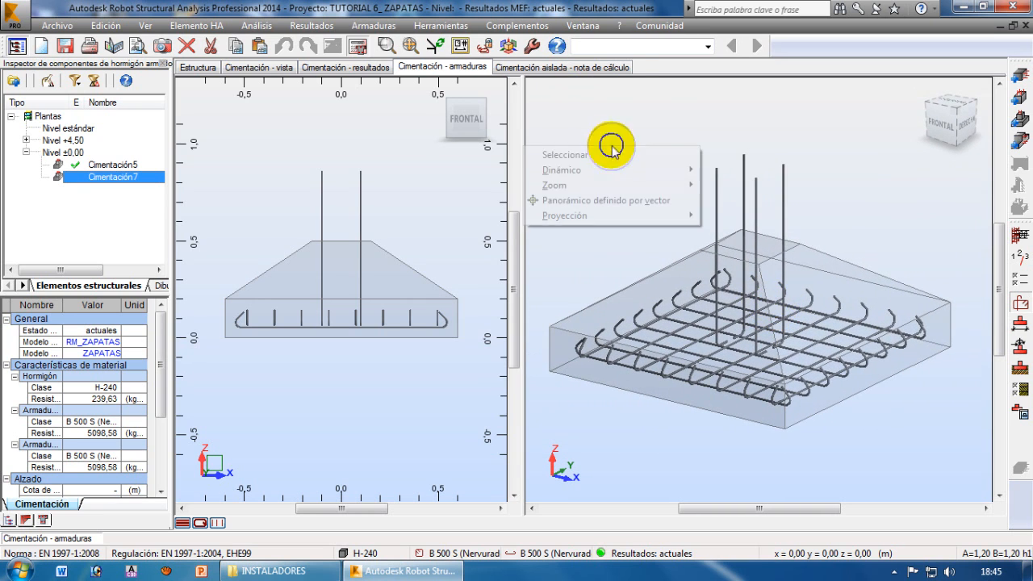
{"action": "left_click", "coordinate": [594, 154]}
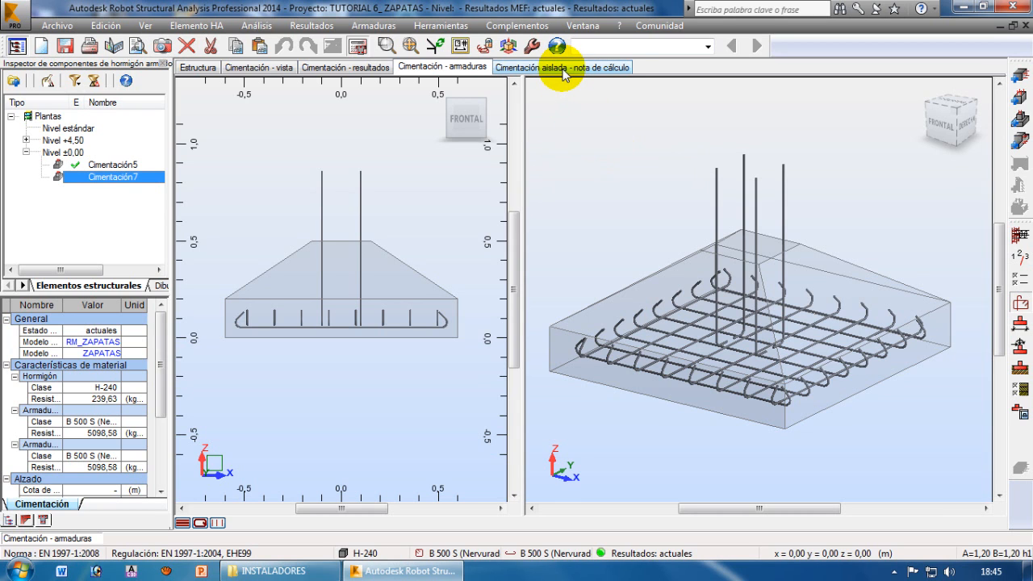
Read the calculation note of Cimentación7 from geometry, materials and soil data to the limit state warning
{"action": "left_click", "coordinate": [553, 69]}
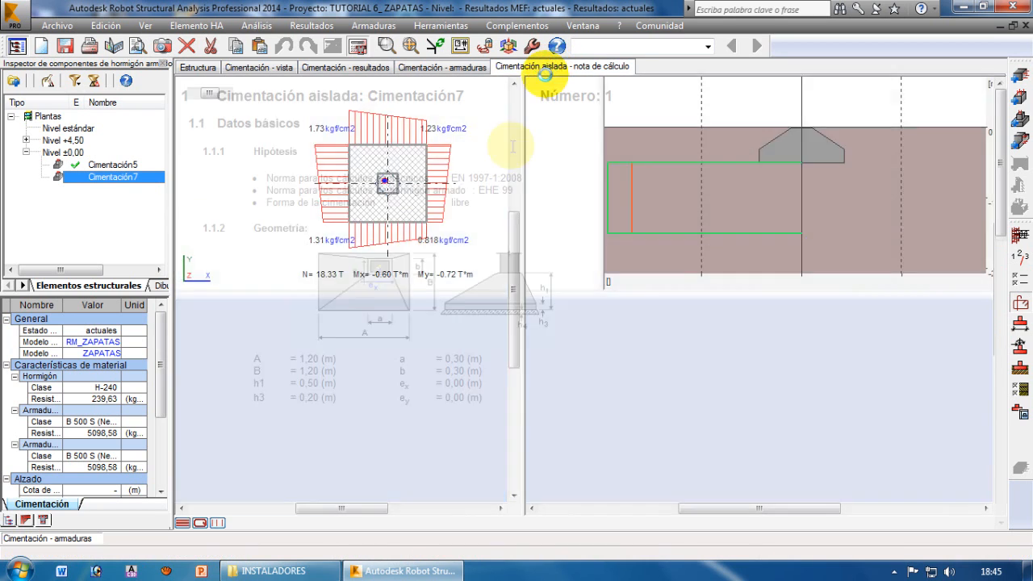
{"action": "scroll", "coordinate": [452, 274], "scroll_direction": "down", "scroll_amount": 10}
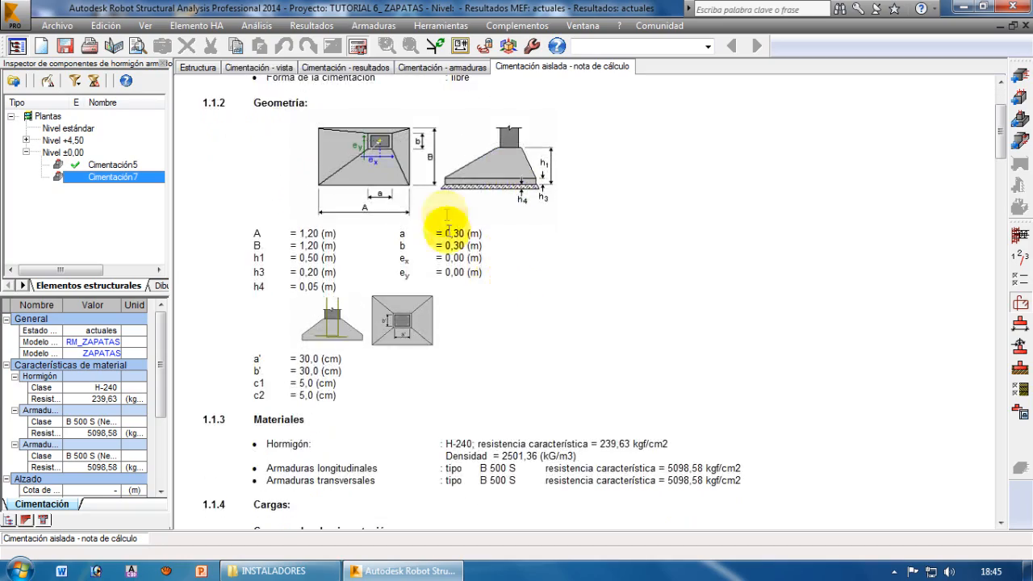
{"action": "scroll", "coordinate": [576, 261], "scroll_direction": "down", "scroll_amount": 5}
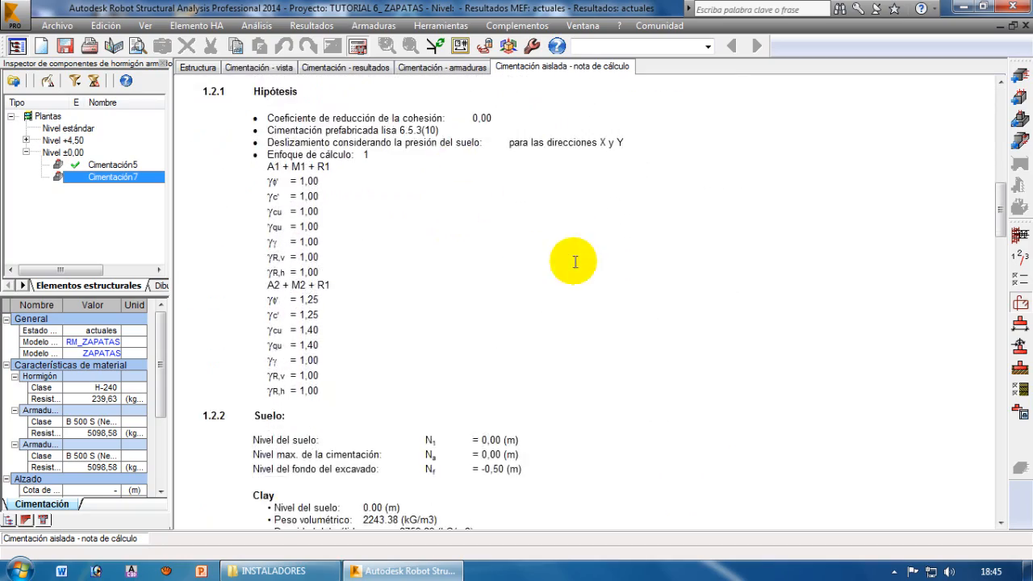
{"action": "scroll", "coordinate": [578, 325], "scroll_direction": "down", "scroll_amount": 3}
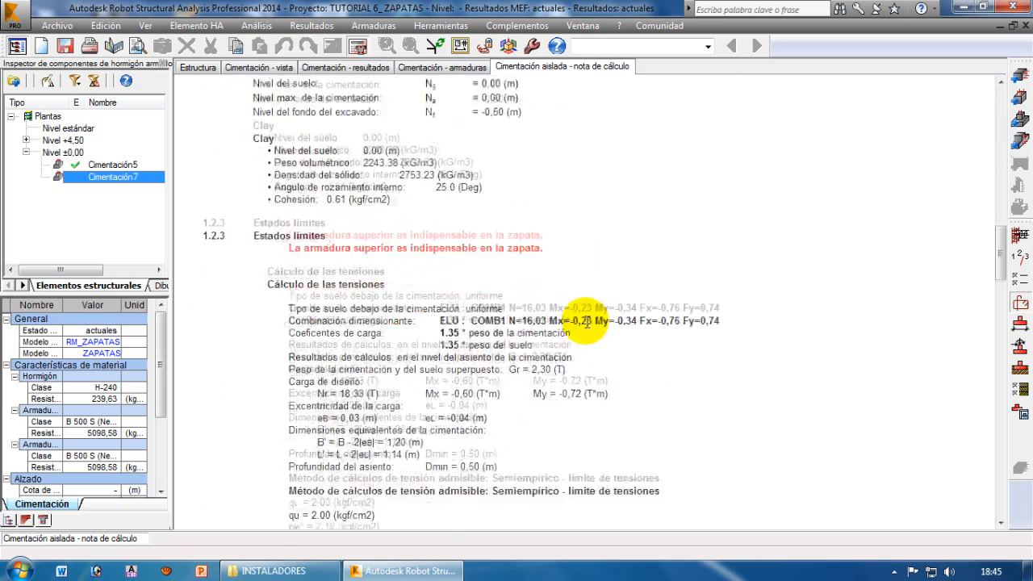
{"action": "left_click_drag", "start_coordinate": [292, 190], "coordinate": [535, 186]}
{"action": "left_click", "coordinate": [535, 188]}
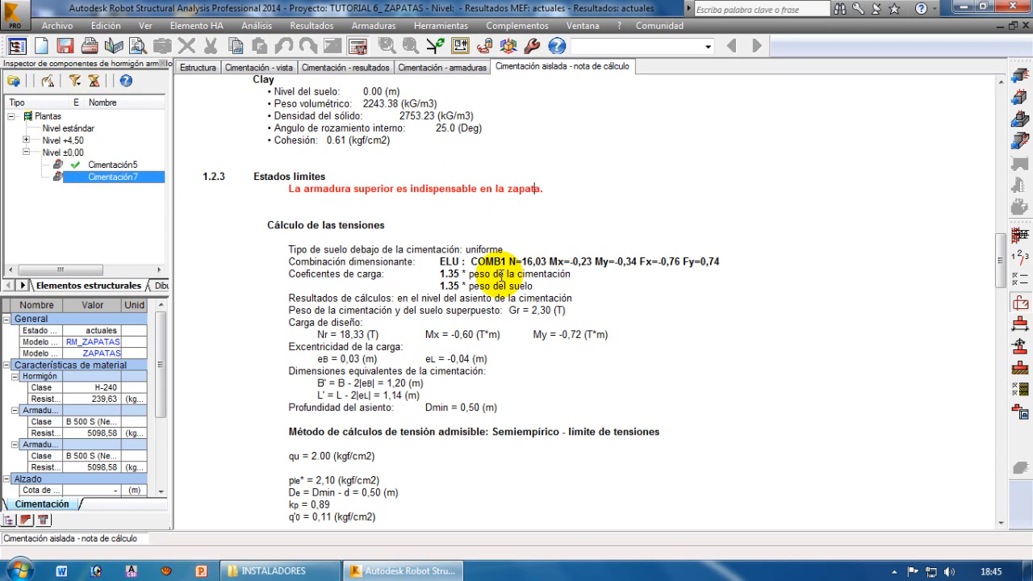
Examine the soil stress calculation, its safety coefficient, and the uplift and sliding checks in the calculation note
{"action": "scroll", "coordinate": [484, 226], "scroll_direction": "down", "scroll_amount": 1}
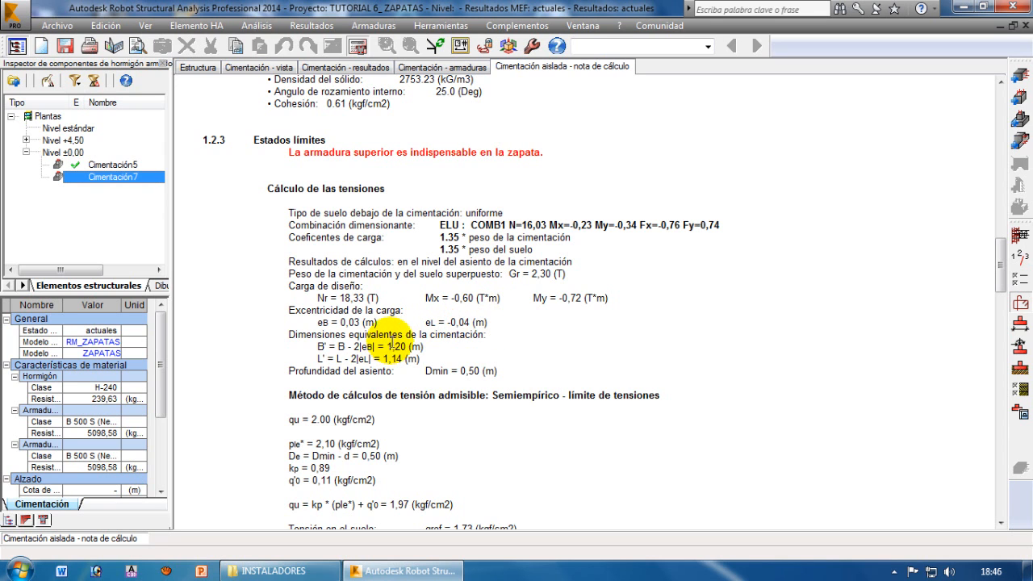
{"action": "scroll", "coordinate": [403, 250], "scroll_direction": "down", "scroll_amount": 2}
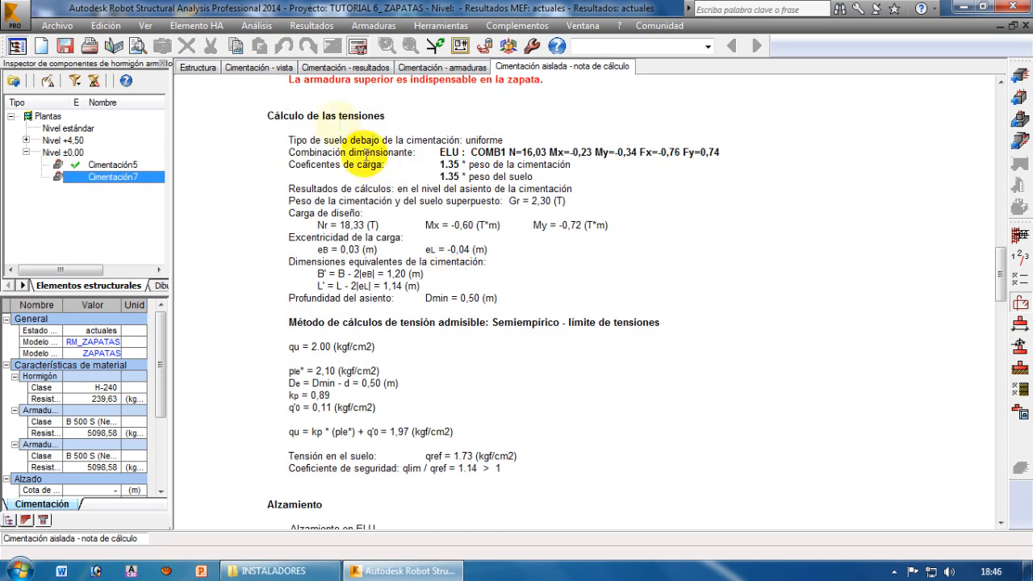
{"action": "scroll", "coordinate": [460, 313], "scroll_direction": "down", "scroll_amount": 2}
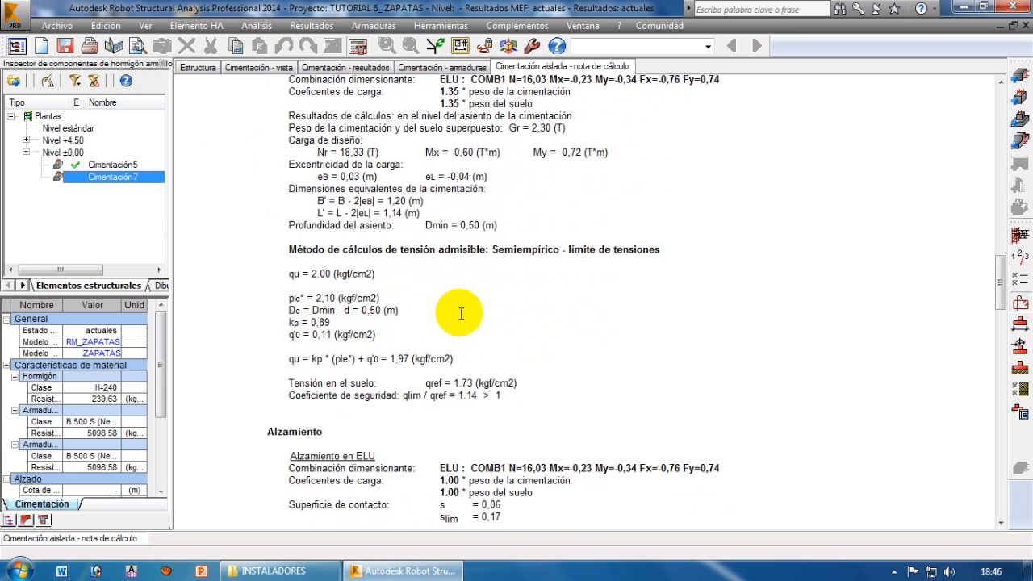
{"action": "scroll", "coordinate": [464, 315], "scroll_direction": "down", "scroll_amount": 2}
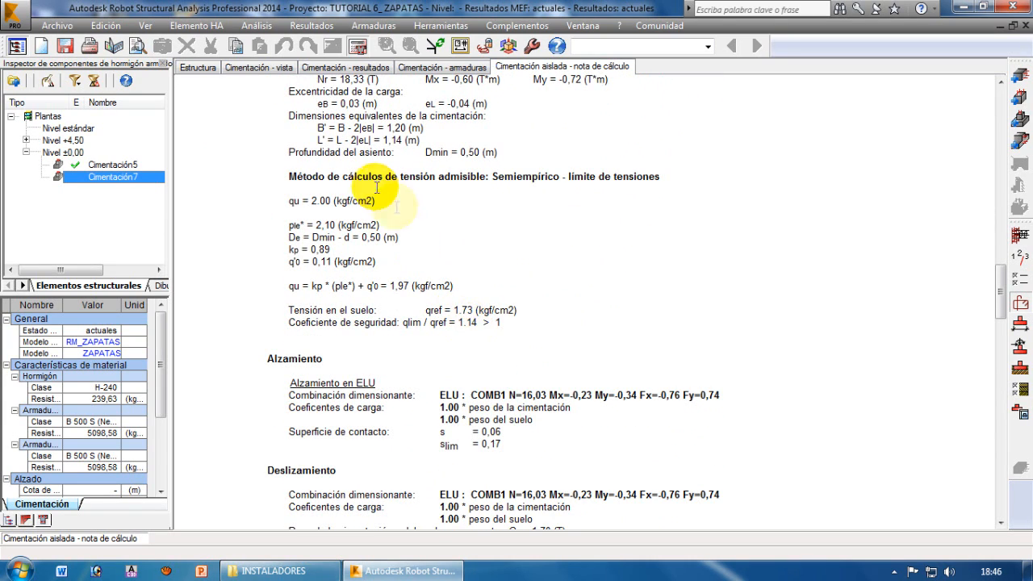
{"action": "left_click_drag", "start_coordinate": [456, 323], "coordinate": [503, 323]}
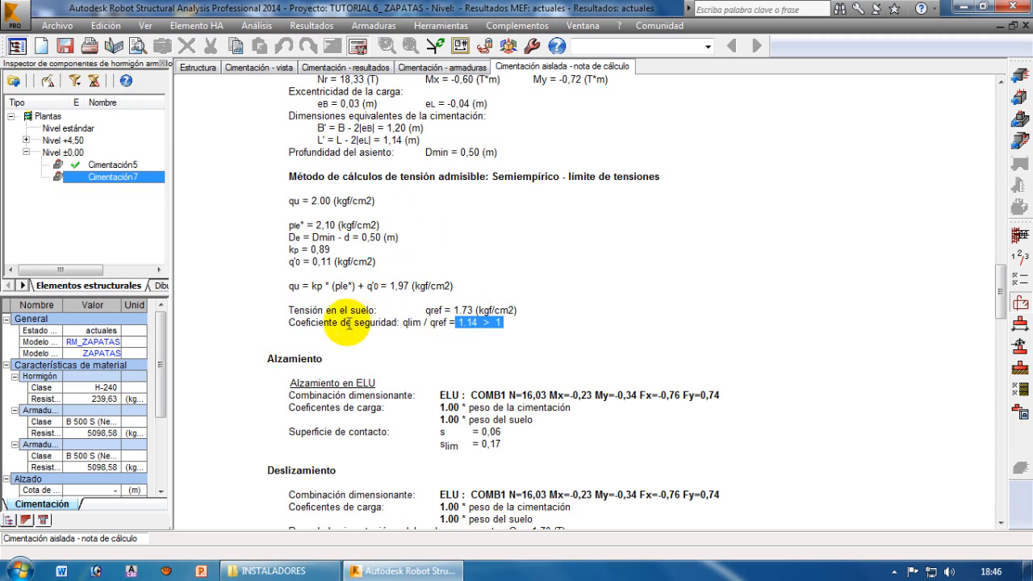
{"action": "left_click_drag", "start_coordinate": [284, 323], "coordinate": [503, 324]}
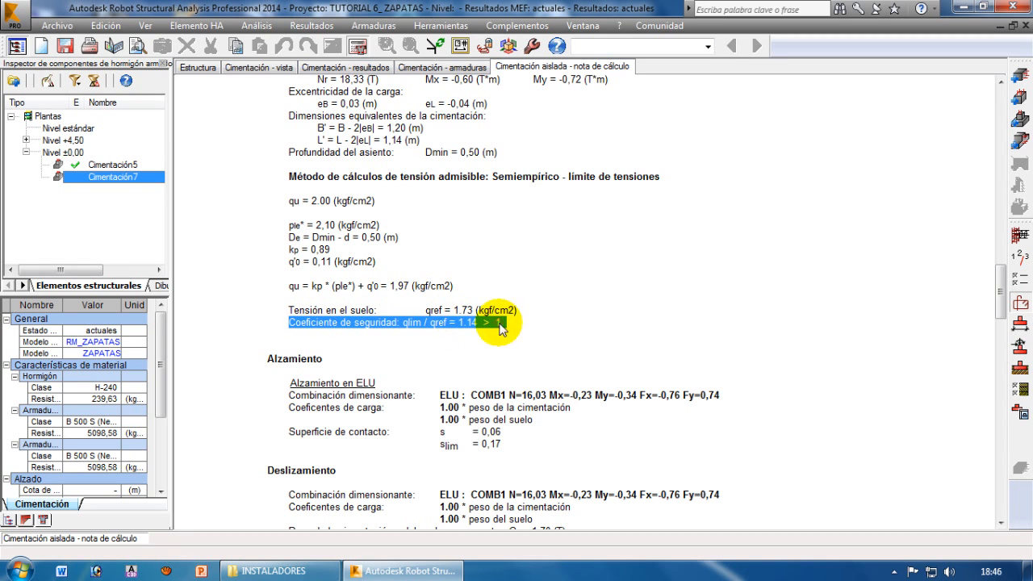
{"action": "left_click", "coordinate": [500, 324]}
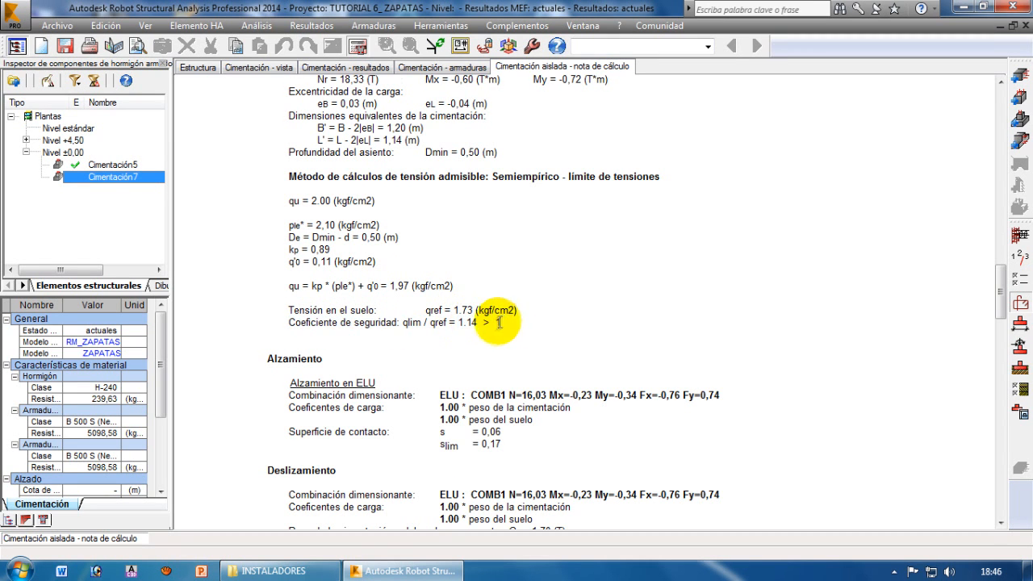
{"action": "scroll", "coordinate": [492, 323], "scroll_direction": "down", "scroll_amount": 8}
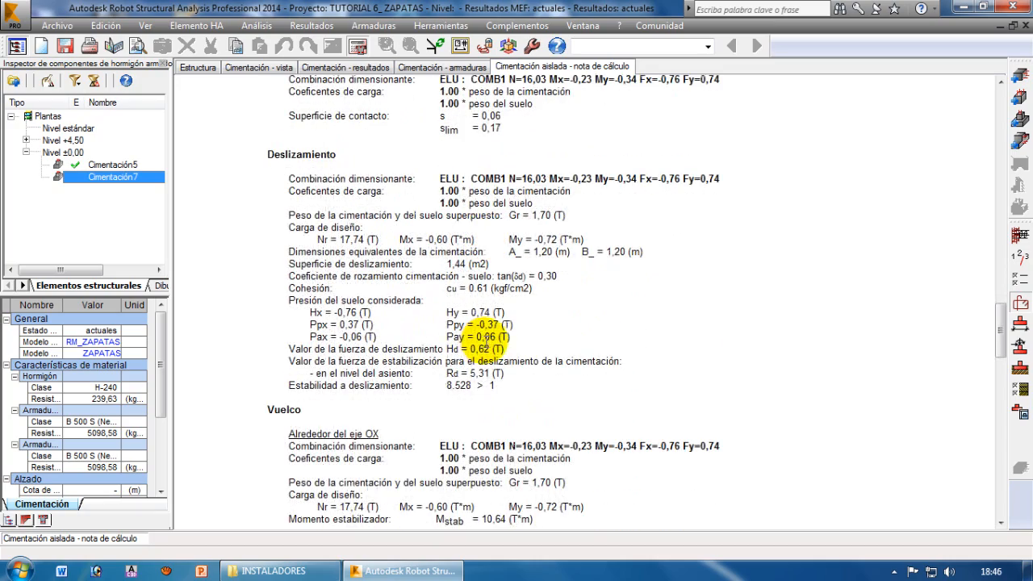
Read the sliding stability result and the overturning checks about the OX and OY axes in the calculation note
{"action": "left_click_drag", "start_coordinate": [446, 385], "coordinate": [497, 386]}
{"action": "scroll", "coordinate": [451, 346], "scroll_direction": "down", "scroll_amount": 2}
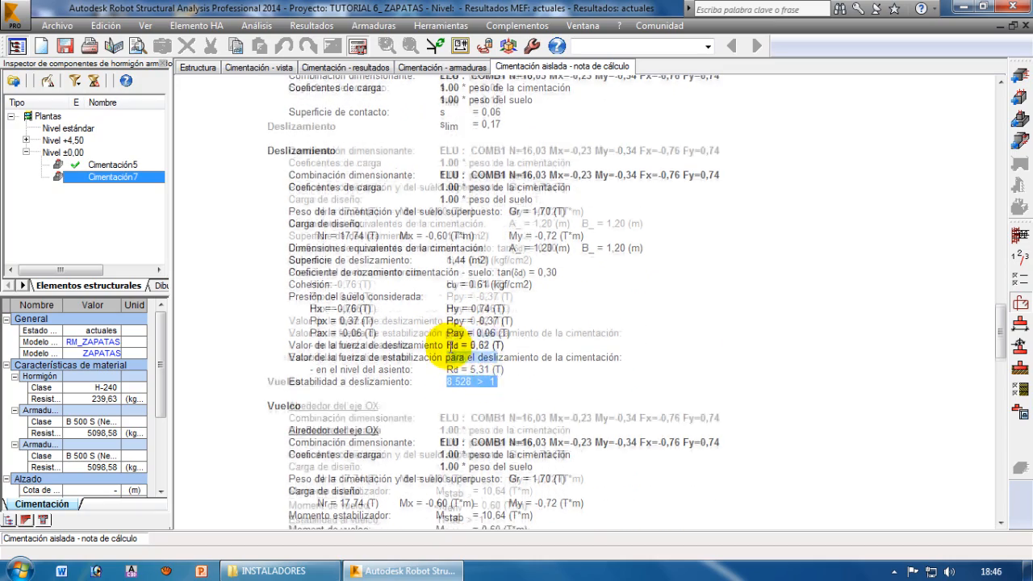
{"action": "scroll", "coordinate": [450, 347], "scroll_direction": "down", "scroll_amount": 2}
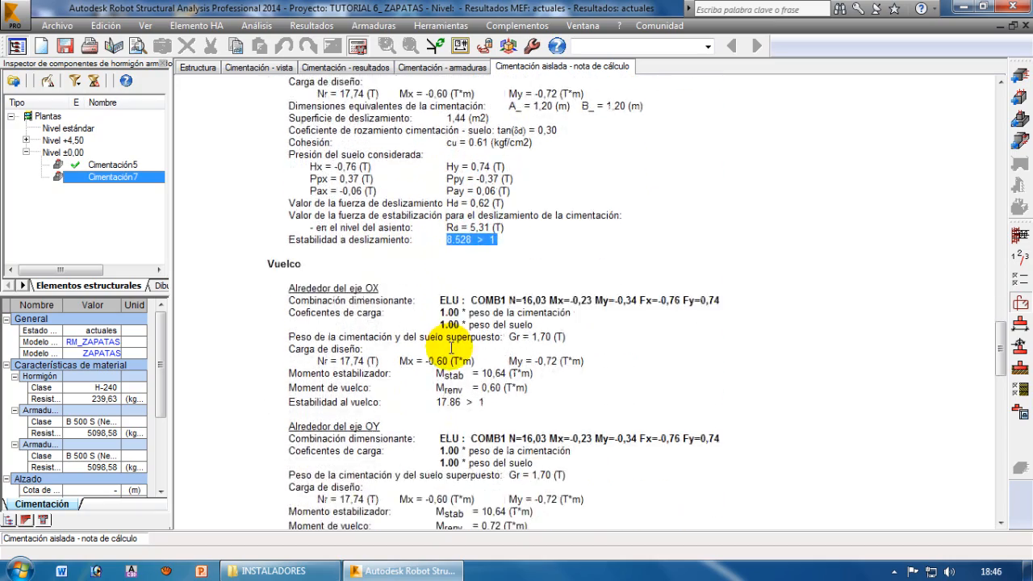
{"action": "scroll", "coordinate": [451, 347], "scroll_direction": "down", "scroll_amount": 1}
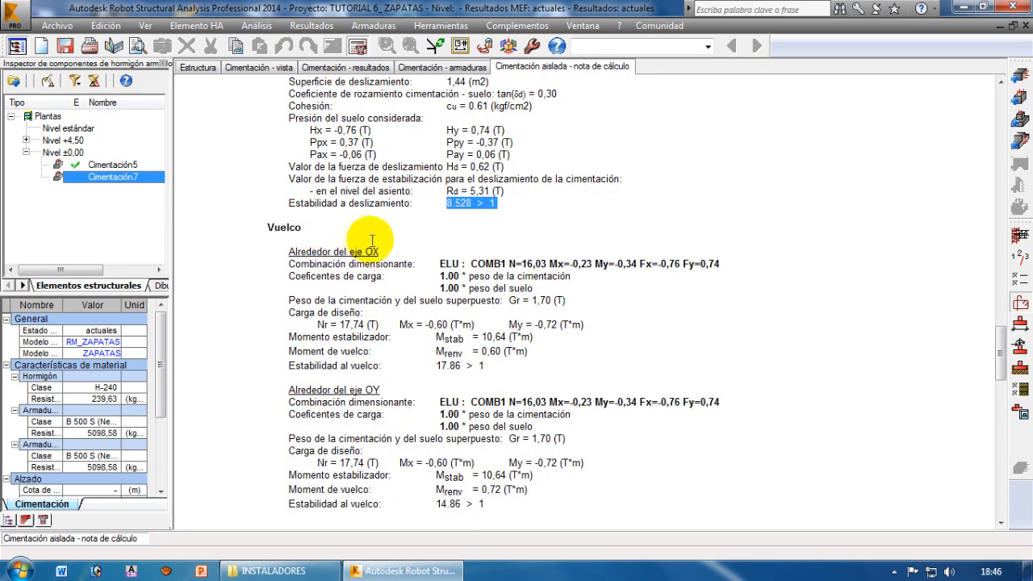
{"action": "scroll", "coordinate": [438, 277], "scroll_direction": "down", "scroll_amount": 2}
{"action": "left_click_drag", "start_coordinate": [438, 292], "coordinate": [494, 294]}
{"action": "left_click_drag", "start_coordinate": [438, 431], "coordinate": [489, 431]}
{"action": "left_click", "coordinate": [484, 430]}
Read the punching and shear analysis with its safety coefficient, down to the upper reinforcement notice under the theoretical reinforcement
{"action": "scroll", "coordinate": [484, 430], "scroll_direction": "down", "scroll_amount": 7}
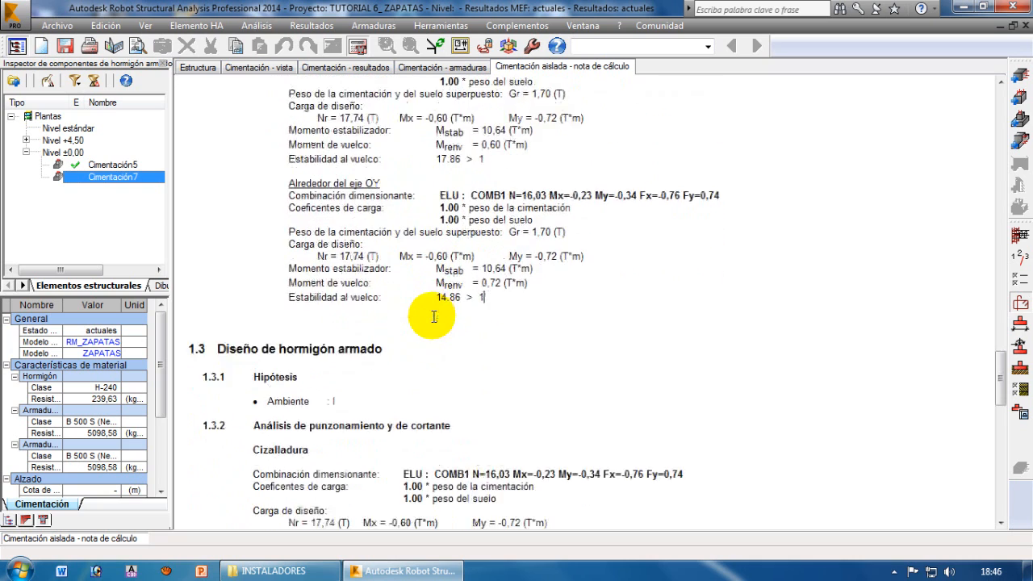
{"action": "scroll", "coordinate": [434, 314], "scroll_direction": "down", "scroll_amount": 1}
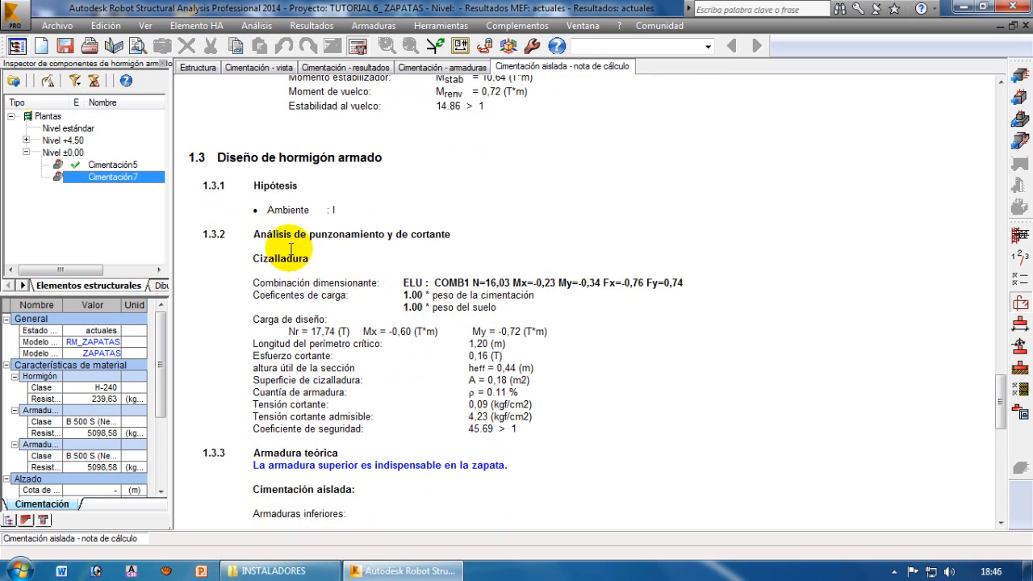
{"action": "left_click_drag", "start_coordinate": [311, 235], "coordinate": [441, 232]}
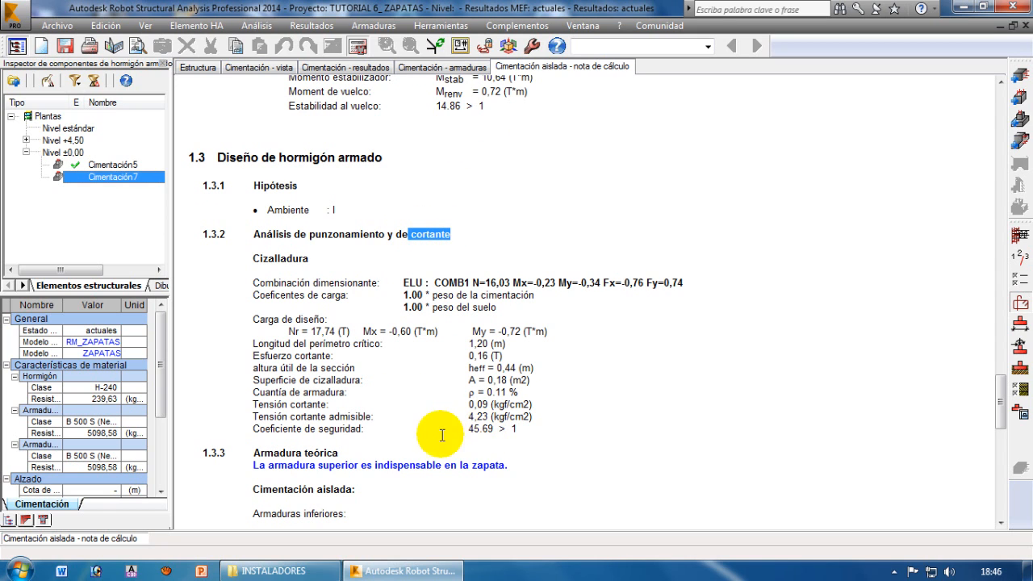
{"action": "left_click_drag", "start_coordinate": [466, 429], "coordinate": [521, 429]}
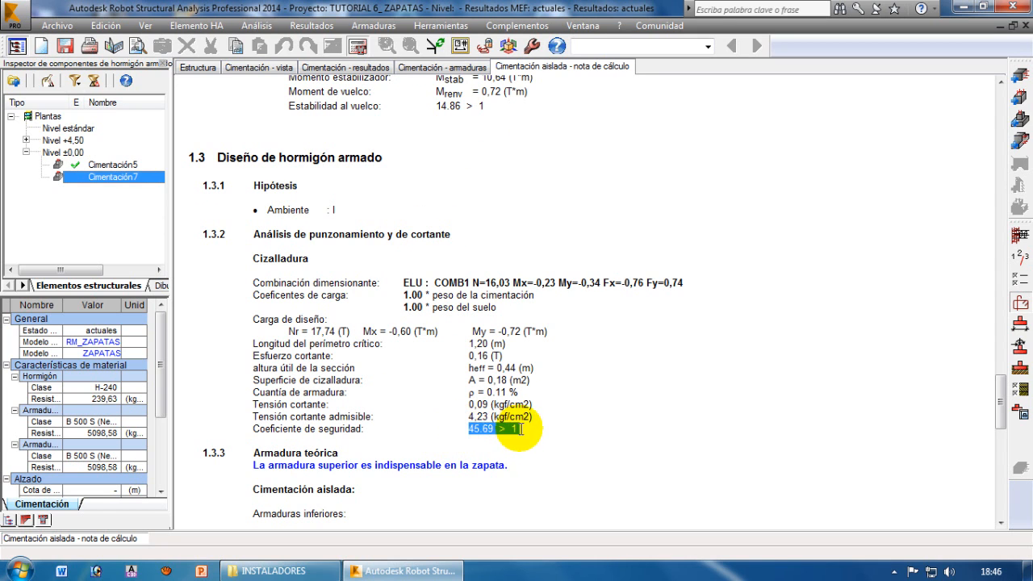
{"action": "scroll", "coordinate": [553, 420], "scroll_direction": "down", "scroll_amount": 3}
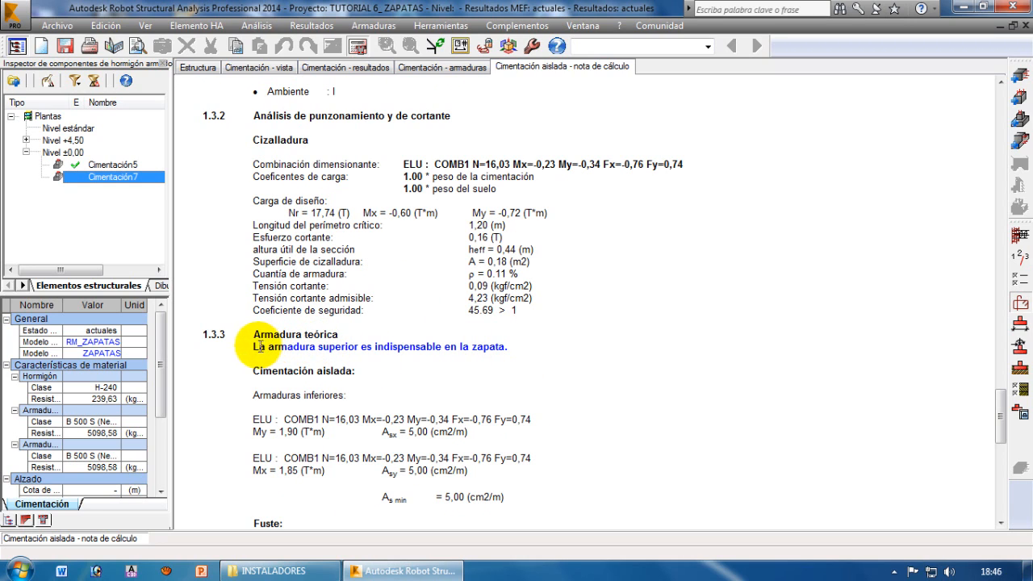
{"action": "left_click_drag", "start_coordinate": [255, 346], "coordinate": [489, 346]}
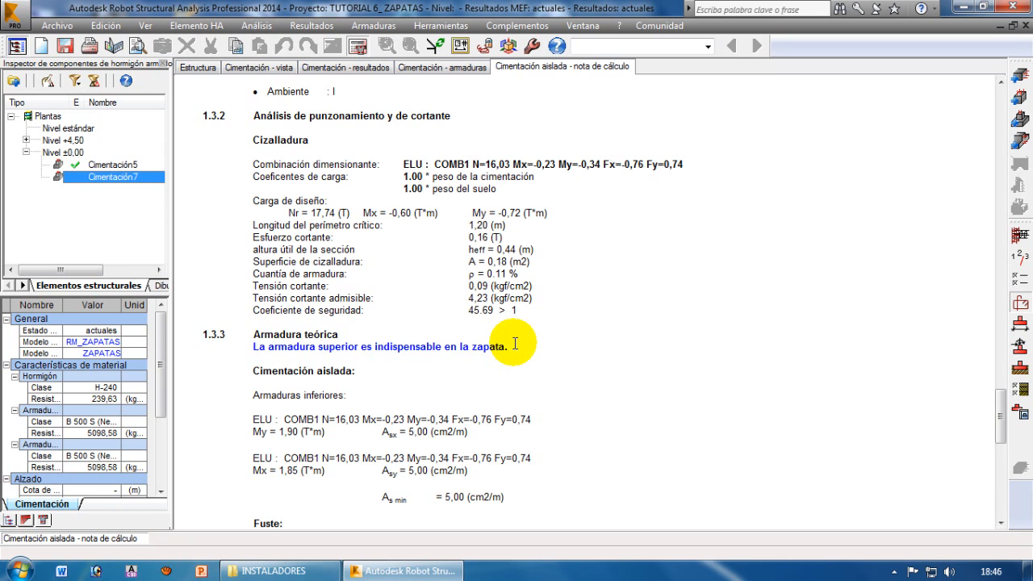
Recheck the upper reinforcement warning in the limit states section and go back to the reinforced concrete design section
{"action": "scroll", "coordinate": [508, 342], "scroll_direction": "up", "scroll_amount": 15}
{"action": "scroll", "coordinate": [507, 337], "scroll_direction": "up", "scroll_amount": 10}
{"action": "left_click_drag", "start_coordinate": [300, 348], "coordinate": [497, 358]}
{"action": "left_click", "coordinate": [499, 350]}
{"action": "scroll", "coordinate": [515, 349], "scroll_direction": "down", "scroll_amount": 10}
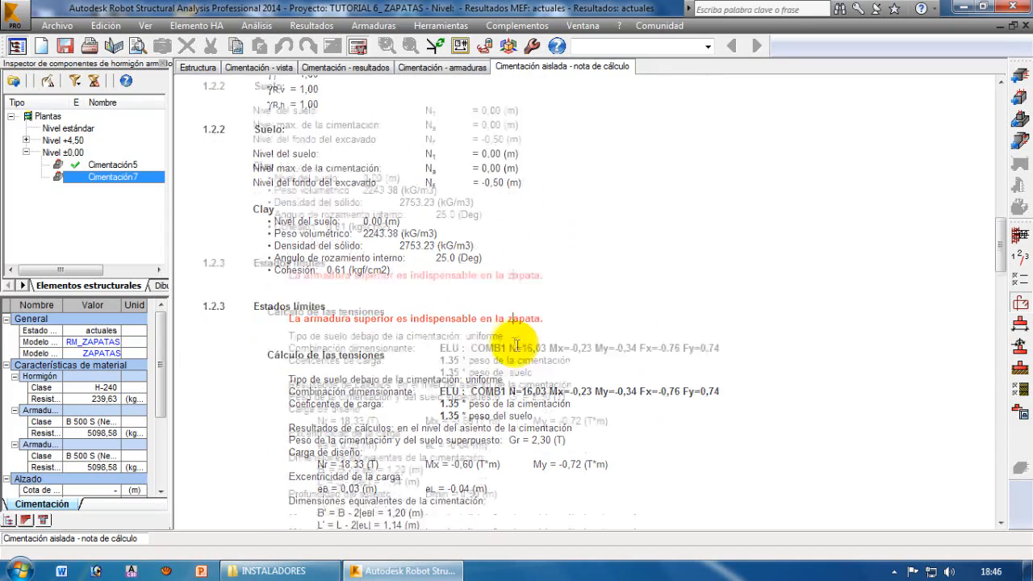
{"action": "scroll", "coordinate": [502, 390], "scroll_direction": "down", "scroll_amount": 8}
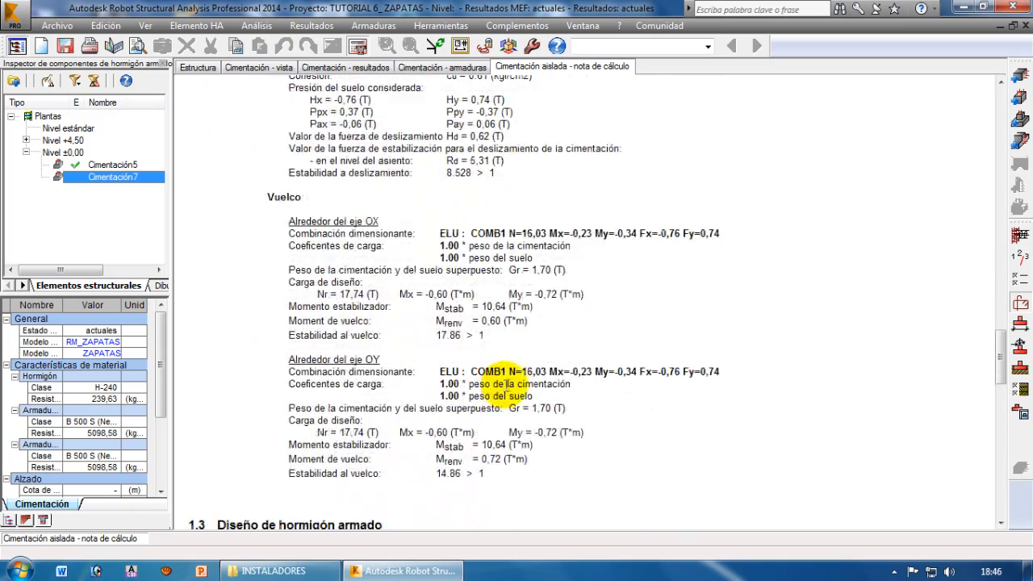
{"action": "scroll", "coordinate": [417, 365], "scroll_direction": "down", "scroll_amount": 8}
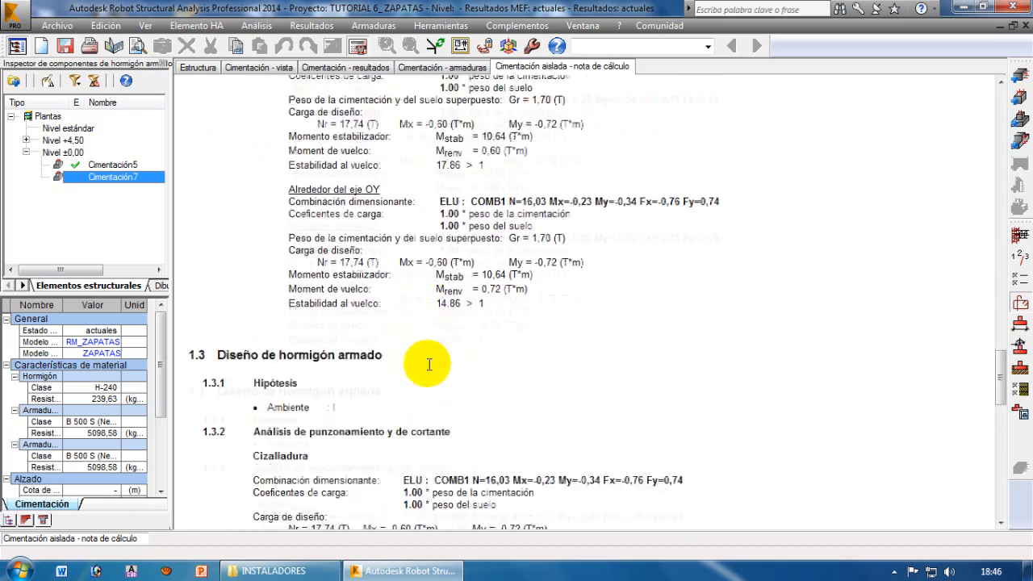
{"action": "scroll", "coordinate": [533, 341], "scroll_direction": "up", "scroll_amount": 1}
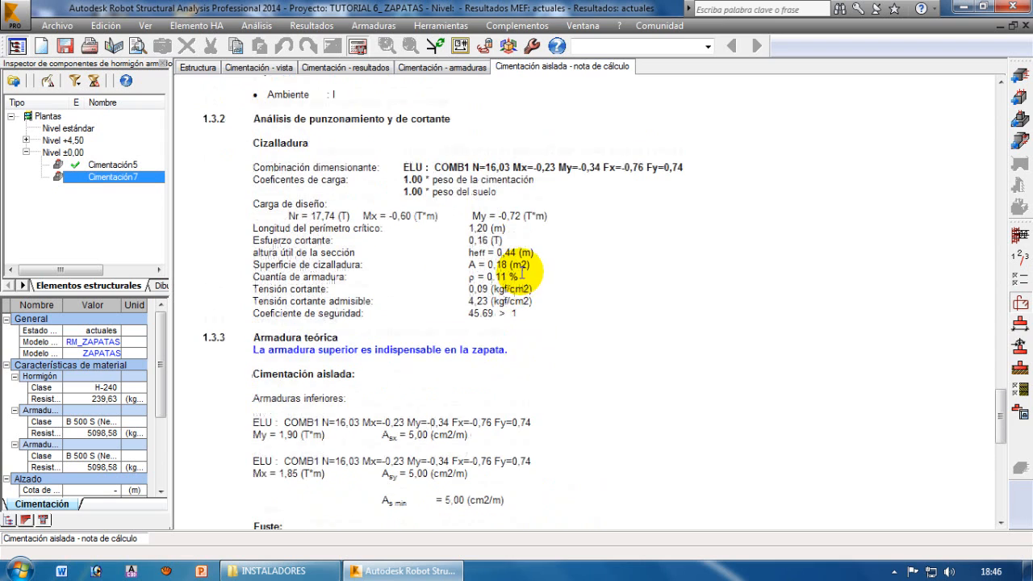
Examine the shear safety coefficient and the notice about upper reinforcement at the start of section 1.3.3
{"action": "left_click_drag", "start_coordinate": [467, 313], "coordinate": [520, 313]}
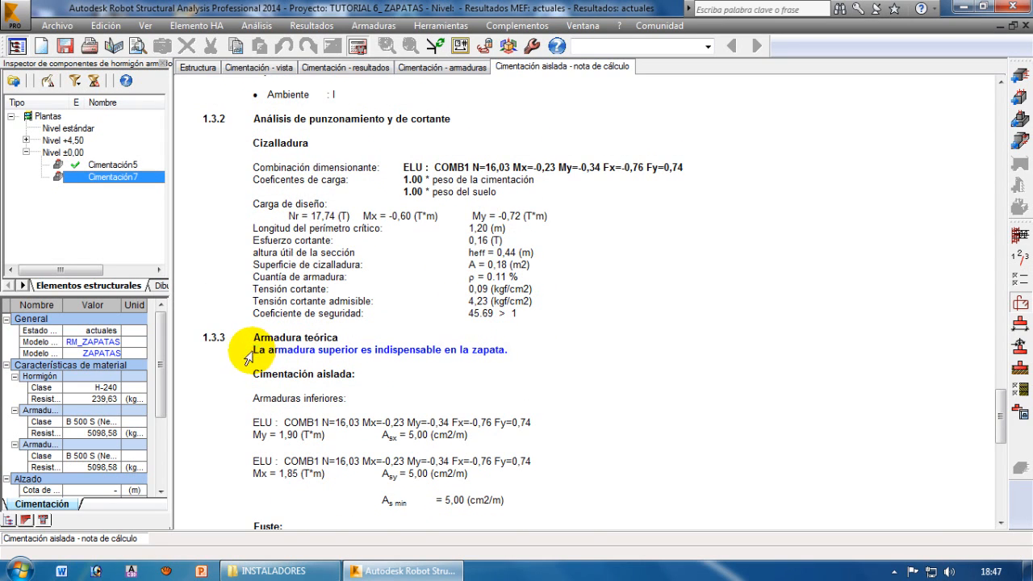
{"action": "left_click_drag", "start_coordinate": [248, 358], "coordinate": [380, 352]}
{"action": "left_click", "coordinate": [407, 351]}
{"action": "left_click", "coordinate": [479, 353]}
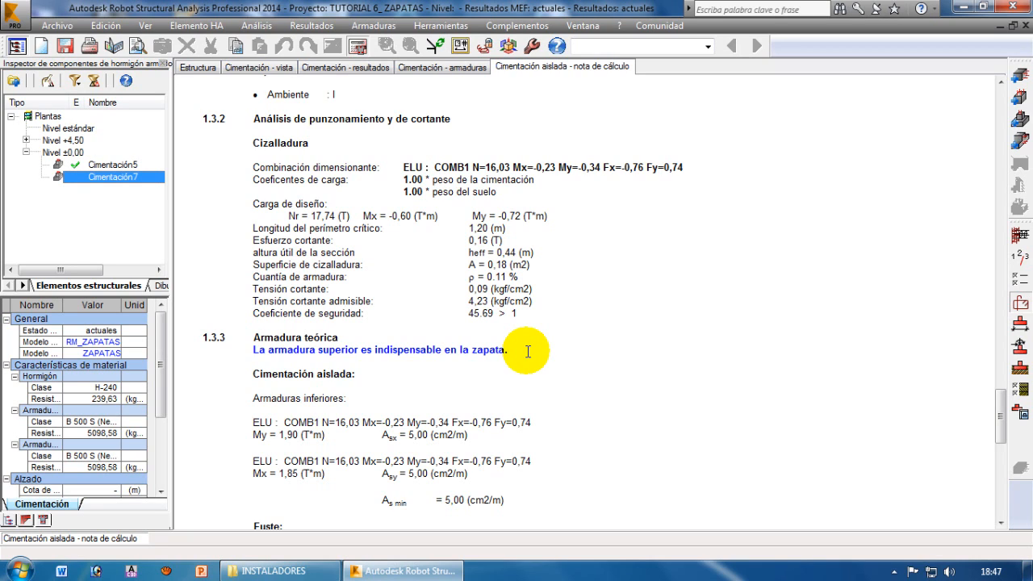
{"action": "left_click_drag", "start_coordinate": [506, 349], "coordinate": [255, 350]}
{"action": "left_click", "coordinate": [312, 350]}
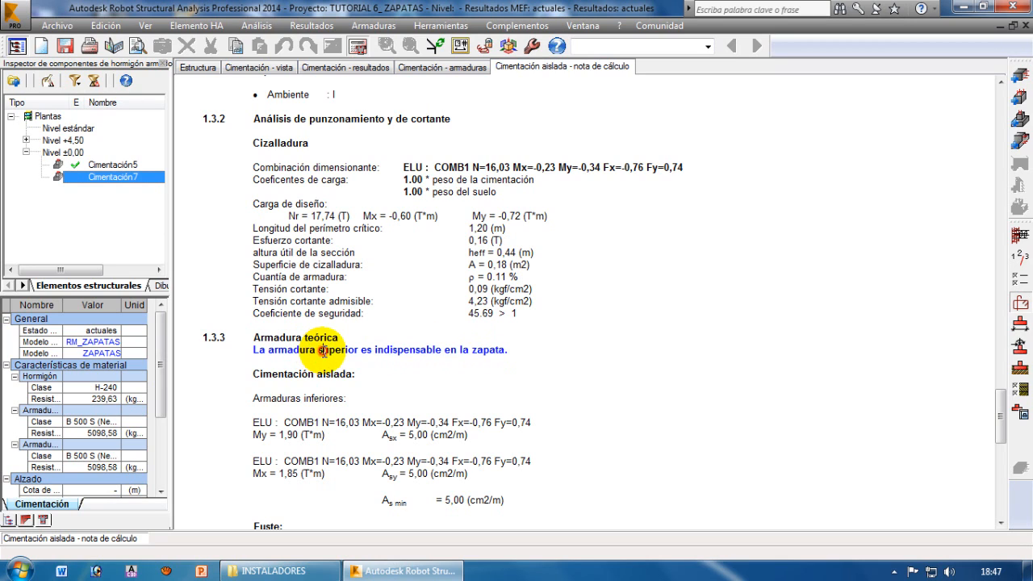
{"action": "left_click_drag", "start_coordinate": [324, 350], "coordinate": [432, 353]}
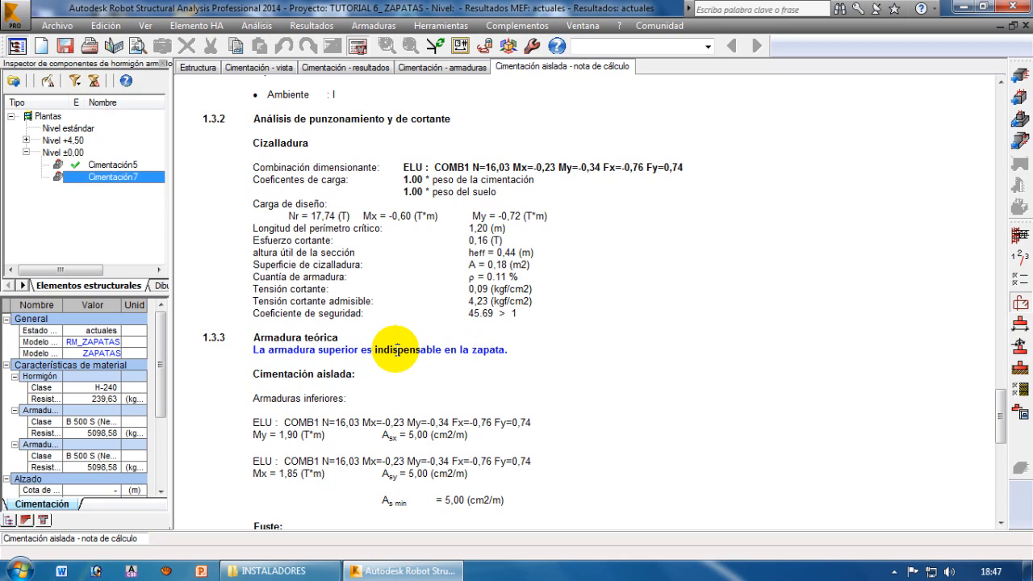
{"action": "left_click", "coordinate": [396, 350]}
{"action": "left_click_drag", "start_coordinate": [259, 349], "coordinate": [500, 350]}
{"action": "left_click", "coordinate": [501, 350]}
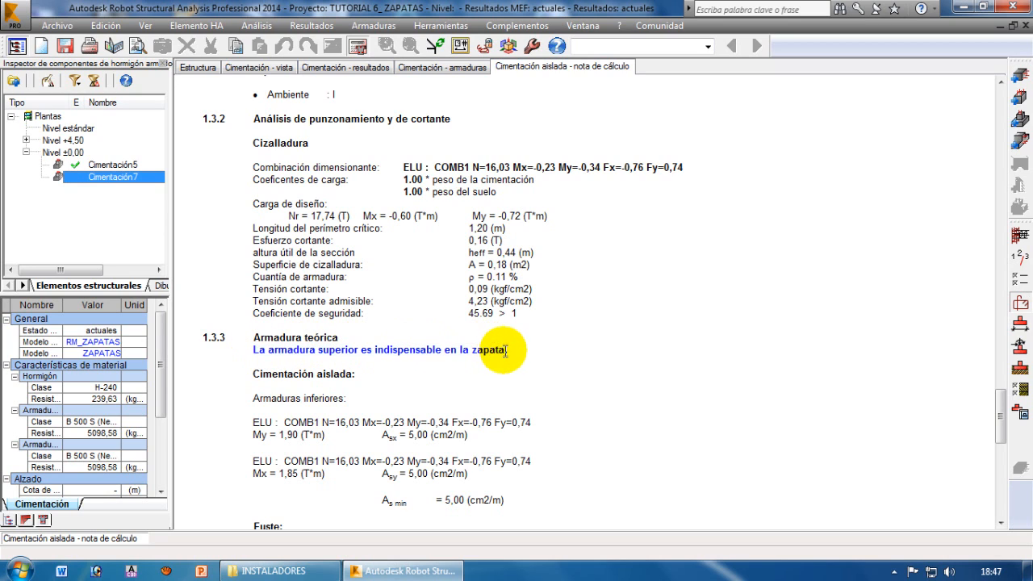
{"action": "left_click_drag", "start_coordinate": [513, 349], "coordinate": [253, 350]}
{"action": "left_click", "coordinate": [265, 350]}
Read the required and real reinforcement of the footing and shaft, and the concrete and steel quantities
{"action": "scroll", "coordinate": [411, 377], "scroll_direction": "down", "scroll_amount": 1}
{"action": "scroll", "coordinate": [408, 307], "scroll_direction": "down", "scroll_amount": 4}
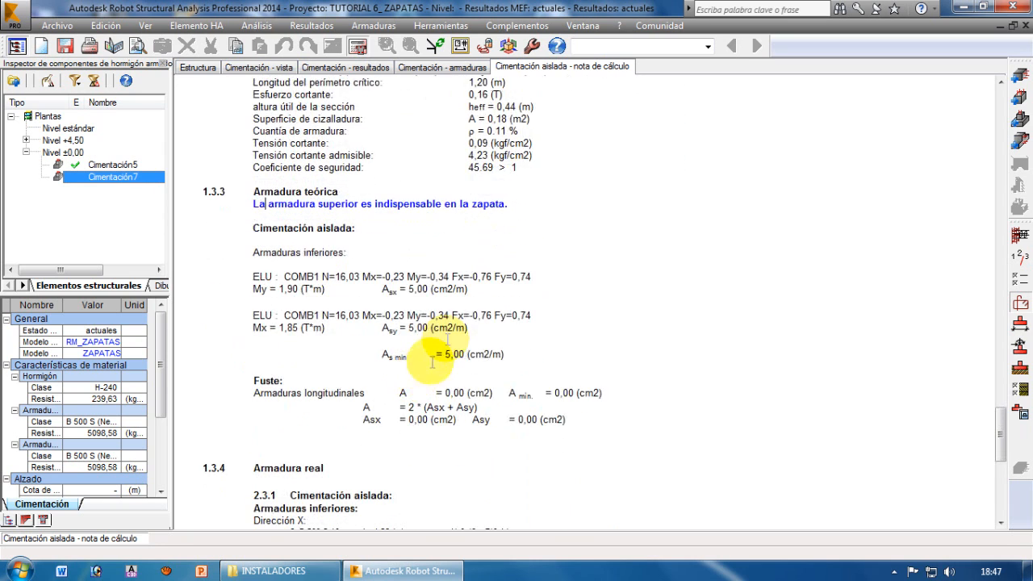
{"action": "scroll", "coordinate": [461, 242], "scroll_direction": "up", "scroll_amount": 1}
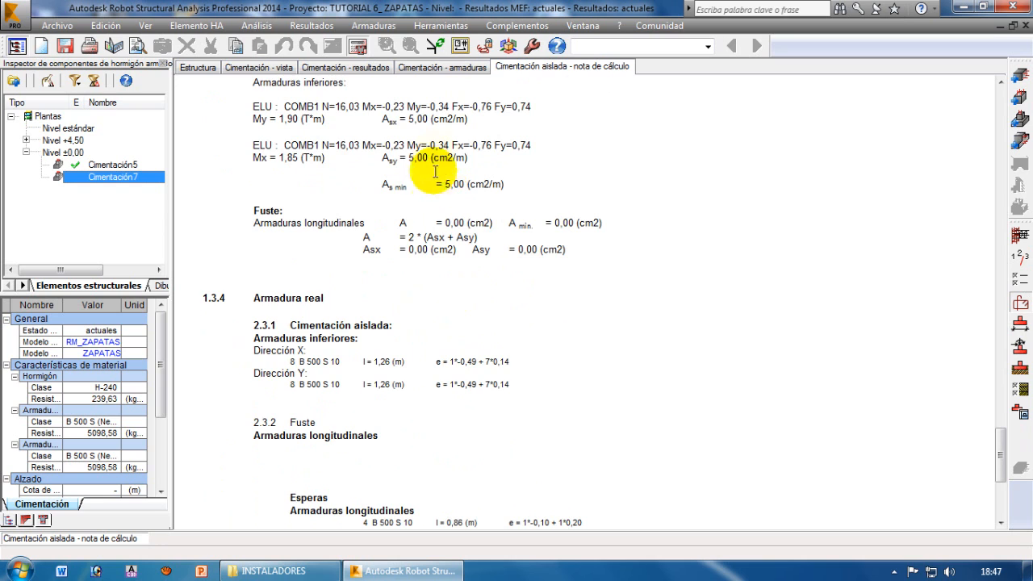
{"action": "scroll", "coordinate": [422, 226], "scroll_direction": "down", "scroll_amount": 4}
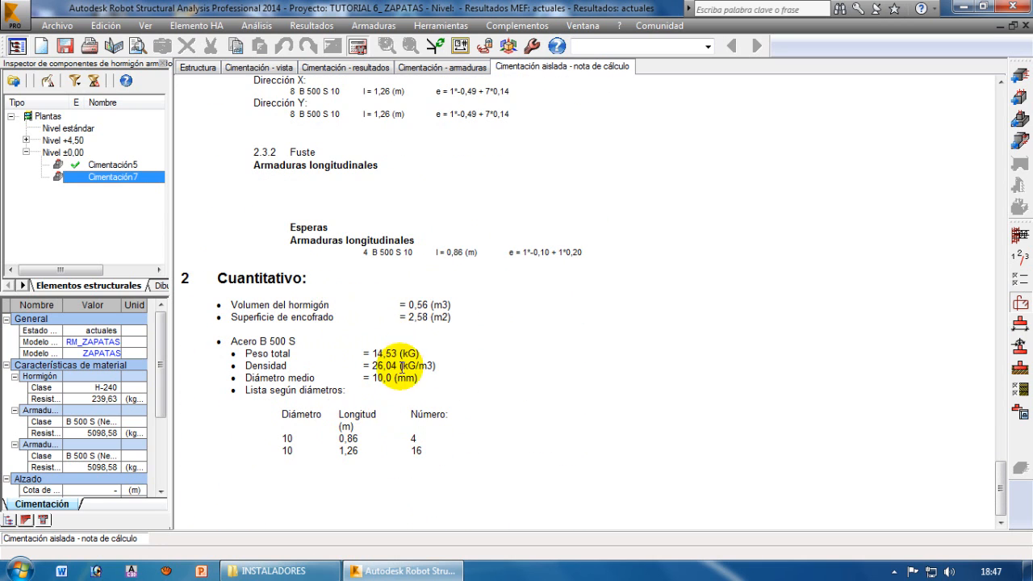
Generate the execution drawing of Cimentación7 and examine its plan, X-X and Y-Y sections and reinforcement table
{"action": "left_click", "coordinate": [442, 67]}
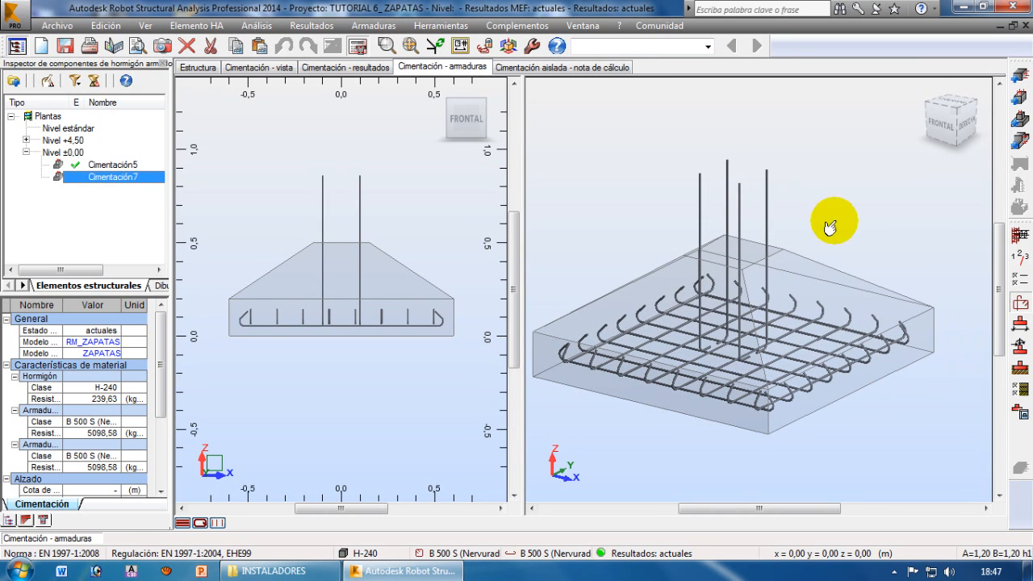
{"action": "left_click", "coordinate": [1019, 412]}
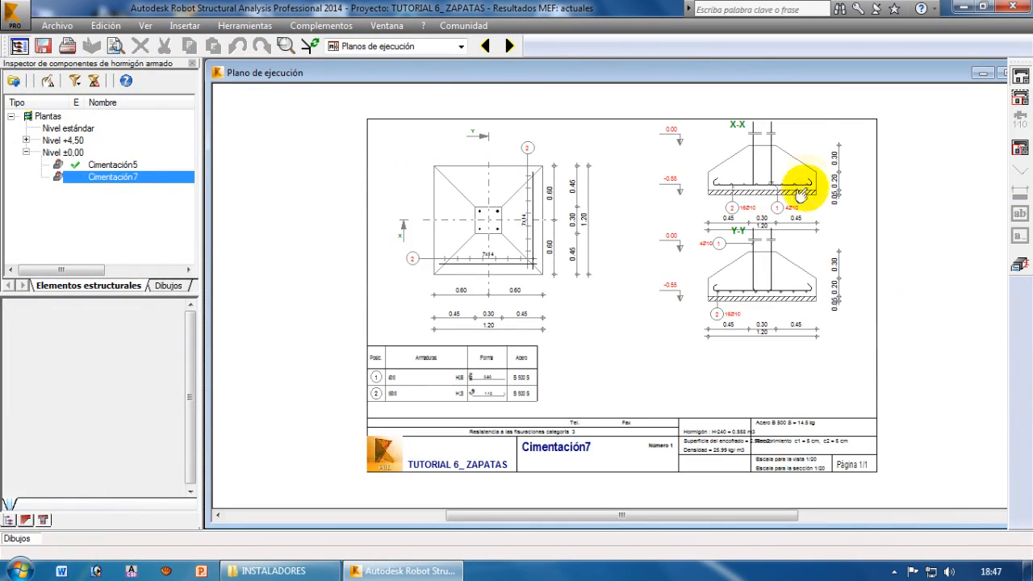
{"action": "scroll", "coordinate": [807, 161], "scroll_direction": "up", "scroll_amount": 6}
{"action": "scroll", "coordinate": [565, 242], "scroll_direction": "down", "scroll_amount": 3}
{"action": "scroll", "coordinate": [553, 233], "scroll_direction": "down", "scroll_amount": 2}
{"action": "scroll", "coordinate": [237, 334], "scroll_direction": "up", "scroll_amount": 2}
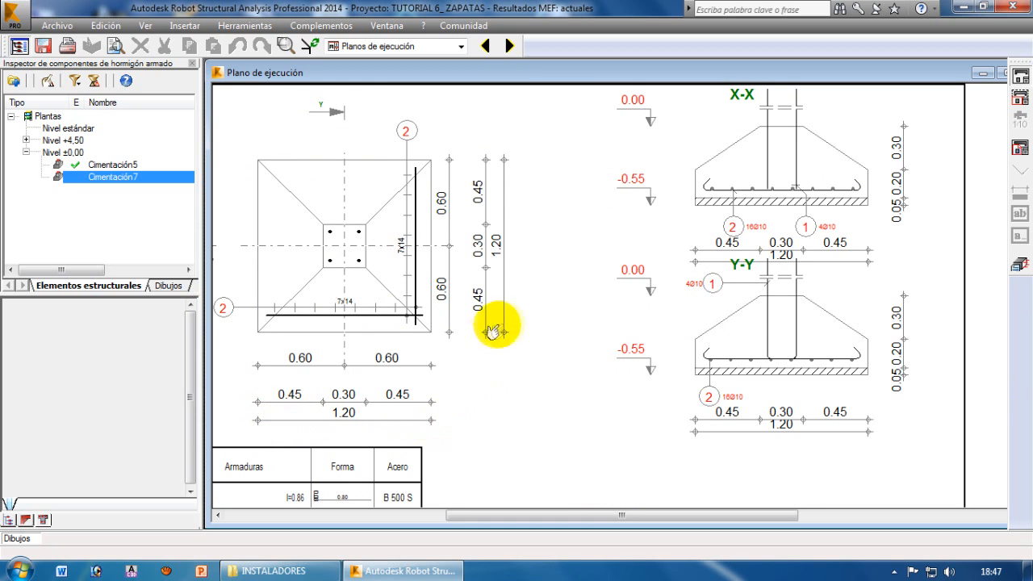
{"action": "scroll", "coordinate": [891, 167], "scroll_direction": "up", "scroll_amount": 2}
{"action": "scroll", "coordinate": [718, 217], "scroll_direction": "down", "scroll_amount": 3}
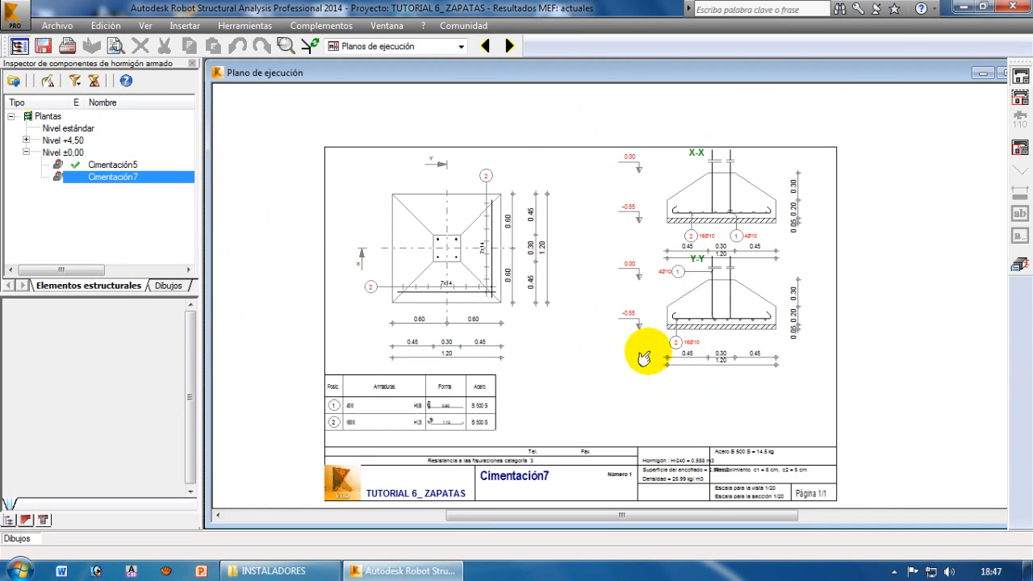
Return to the Inicio layout, clear the node selection and view both footings beneath the complete building model
{"action": "left_click", "coordinate": [460, 46]}
{"action": "scroll", "coordinate": [389, 67], "scroll_direction": "up", "scroll_amount": 2}
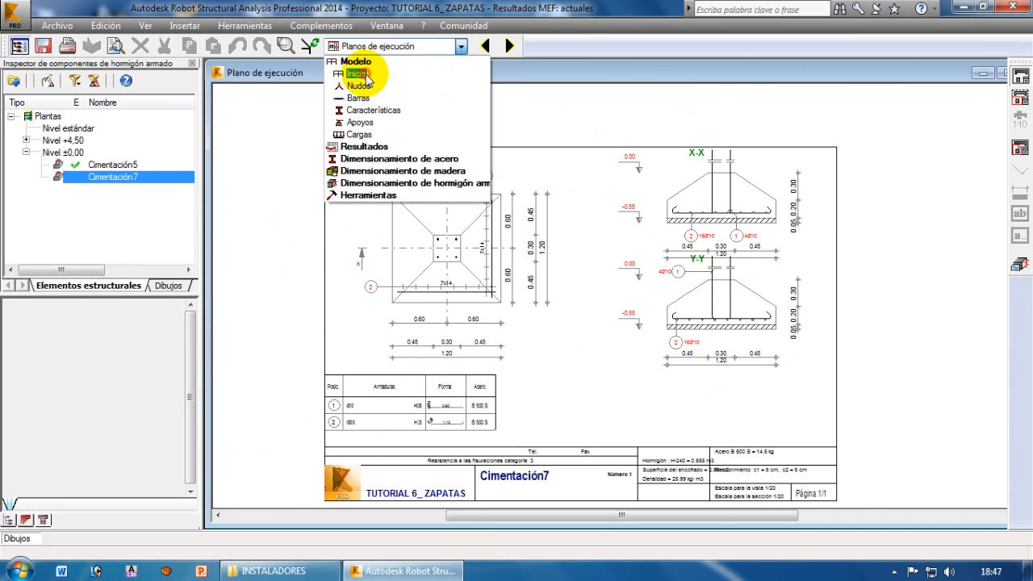
{"action": "left_click", "coordinate": [356, 74]}
{"action": "middle_click_drag", "start_coordinate": [509, 391], "coordinate": [627, 380]}
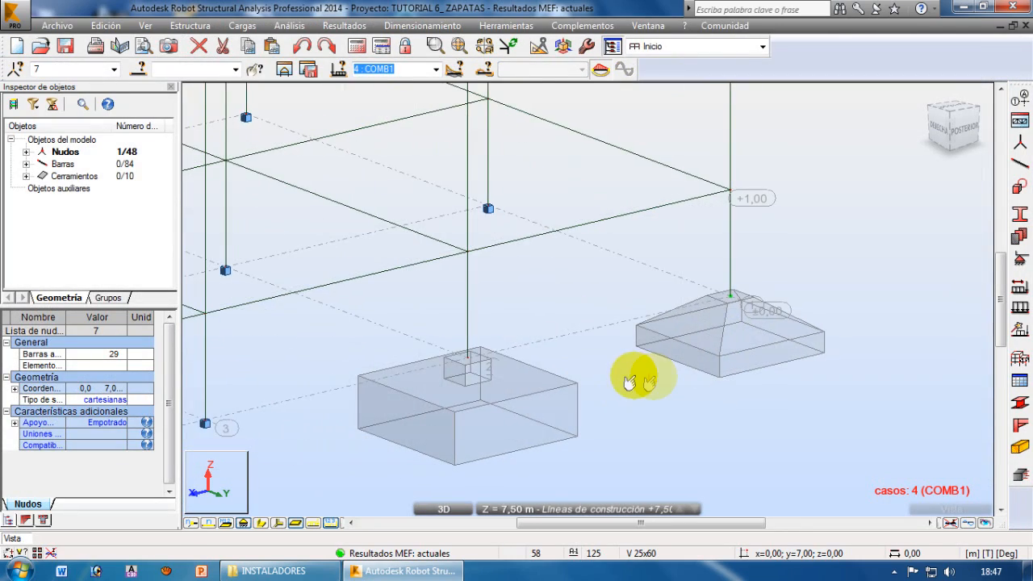
{"action": "left_click", "coordinate": [654, 379]}
{"action": "scroll", "coordinate": [701, 387], "scroll_direction": "down", "scroll_amount": 3}
{"action": "middle_click_drag", "start_coordinate": [708, 417], "coordinate": [706, 360]}
{"action": "scroll", "coordinate": [699, 355], "scroll_direction": "up", "scroll_amount": 4}
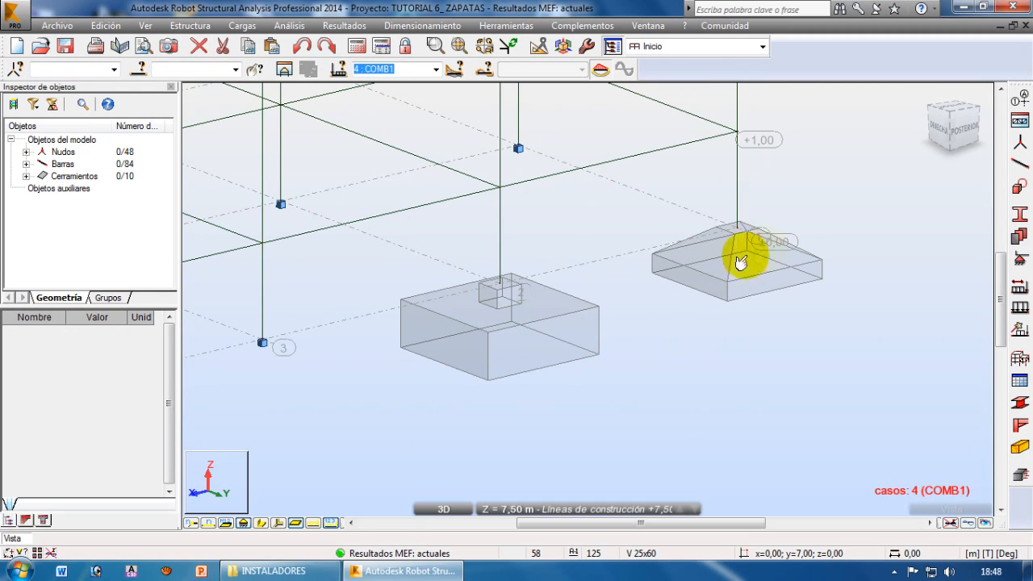
{"action": "scroll", "coordinate": [687, 373], "scroll_direction": "down", "scroll_amount": 3}
{"action": "scroll", "coordinate": [687, 387], "scroll_direction": "down", "scroll_amount": 4}
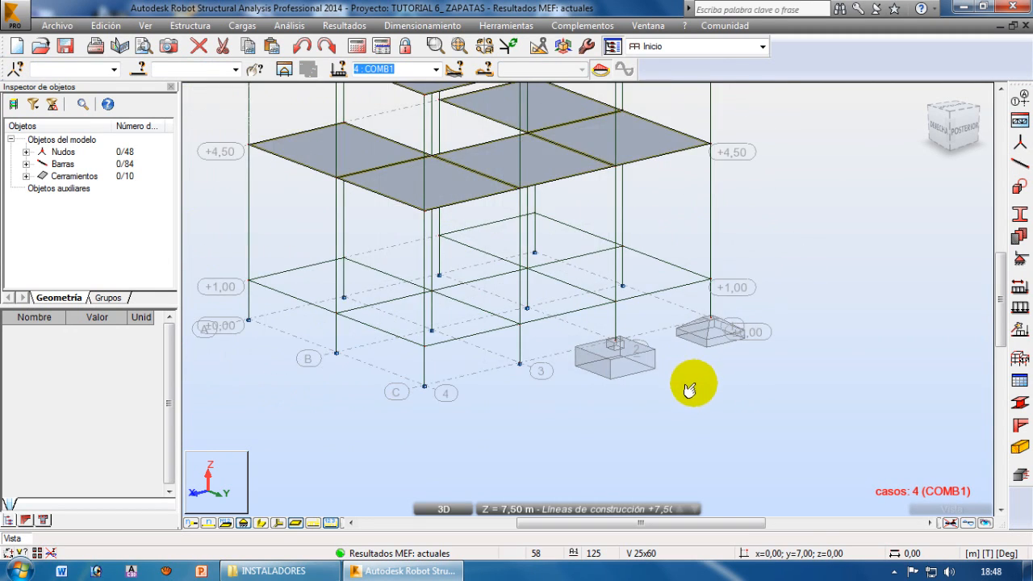
{"action": "middle_click_drag", "start_coordinate": [821, 293], "coordinate": [807, 347]}
{"action": "scroll", "coordinate": [732, 329], "scroll_direction": "up", "scroll_amount": 2}
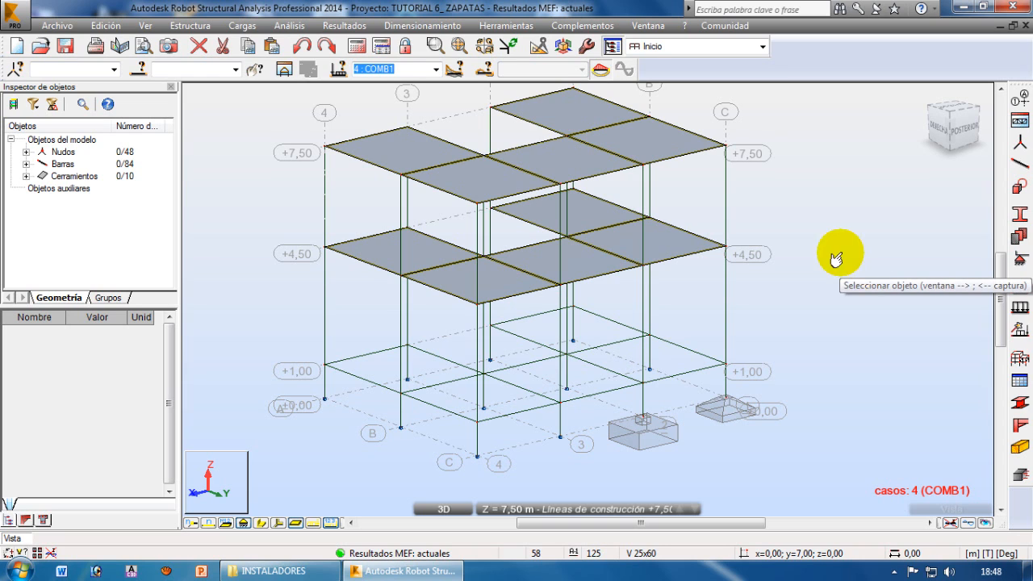
{"action": "left_click_drag", "start_coordinate": [760, 204], "coordinate": [634, 192]}
{"action": "left_click", "coordinate": [805, 217]}
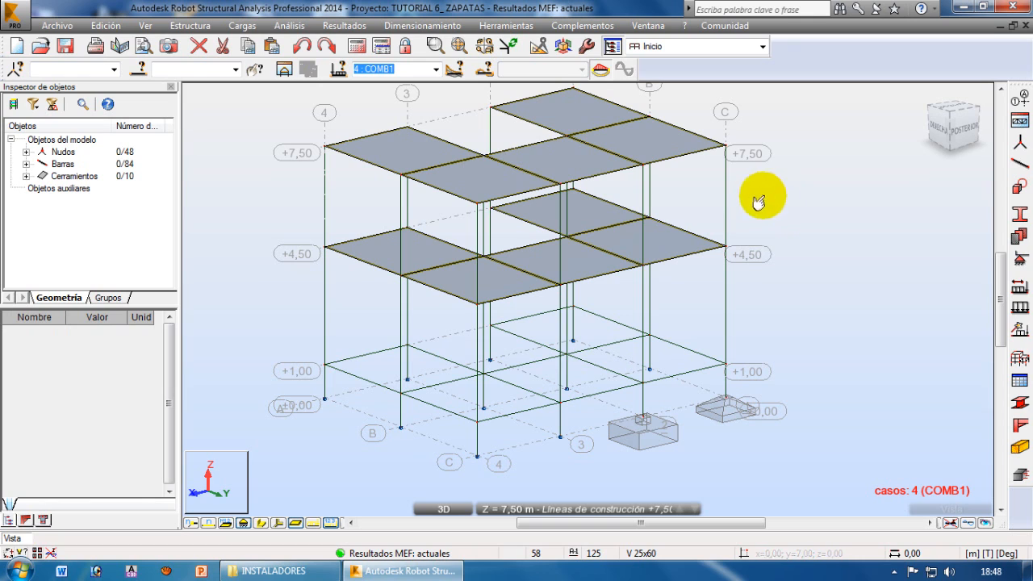
{"action": "left_click_drag", "start_coordinate": [761, 196], "coordinate": [630, 187]}
{"action": "left_click", "coordinate": [791, 202]}
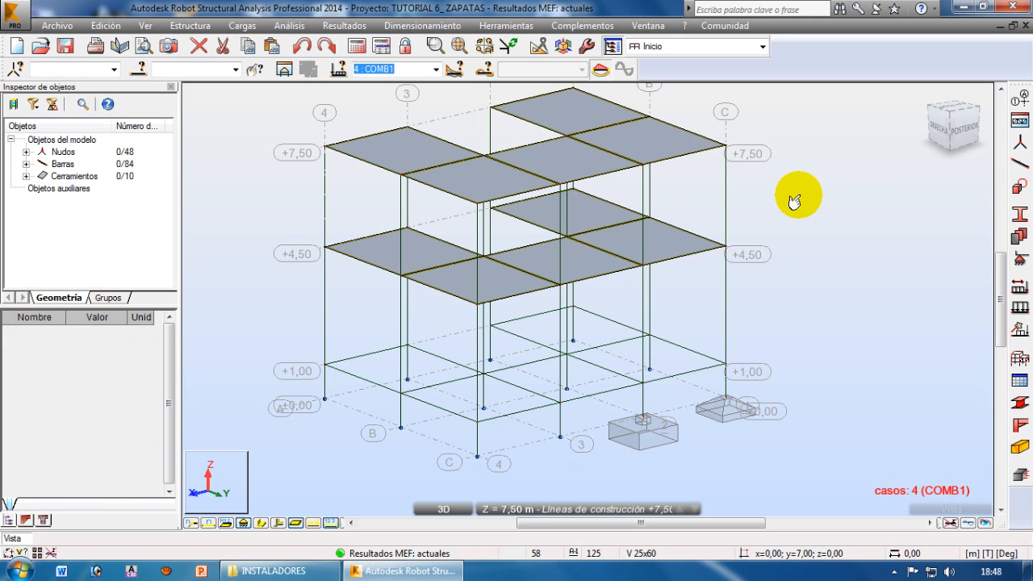